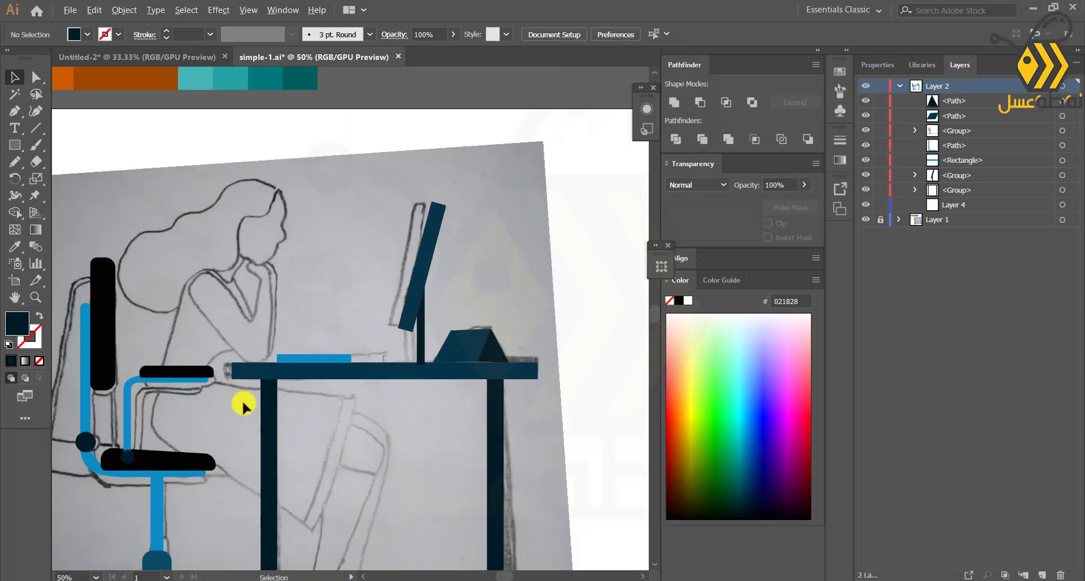
- Trace the woman's face profile with the Pen tool from the hairline down the forehead and around the nose
drag(227, 420, 325, 355)
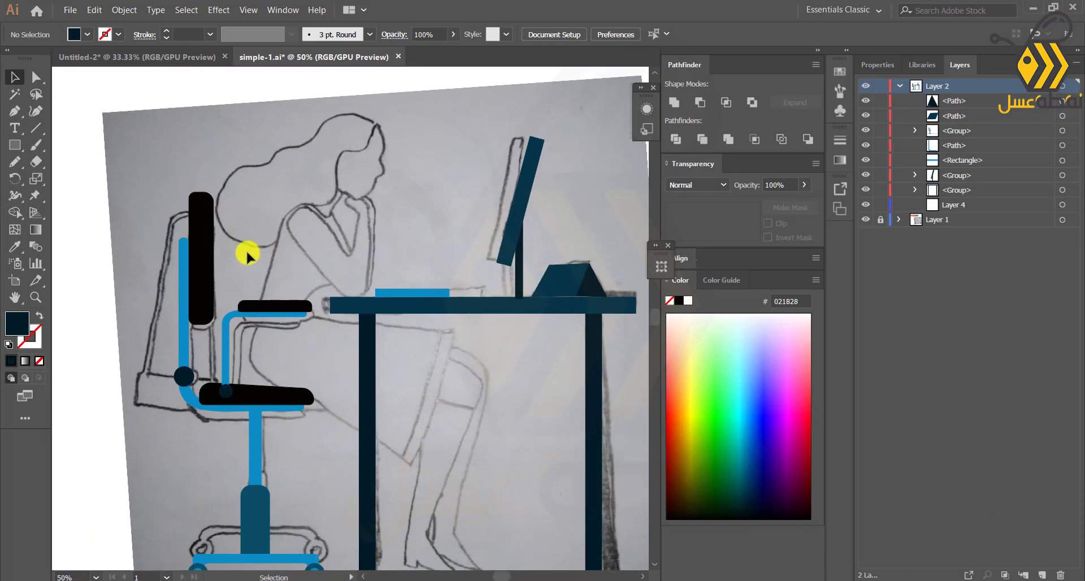
click(19, 114)
scroll(388, 145, up, 2)
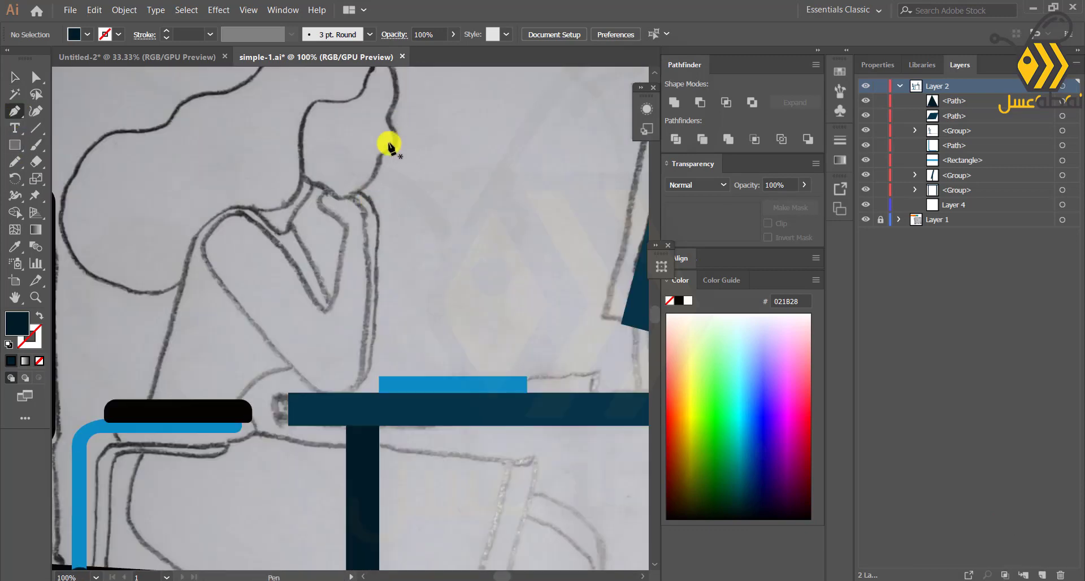
drag(374, 153, 386, 170)
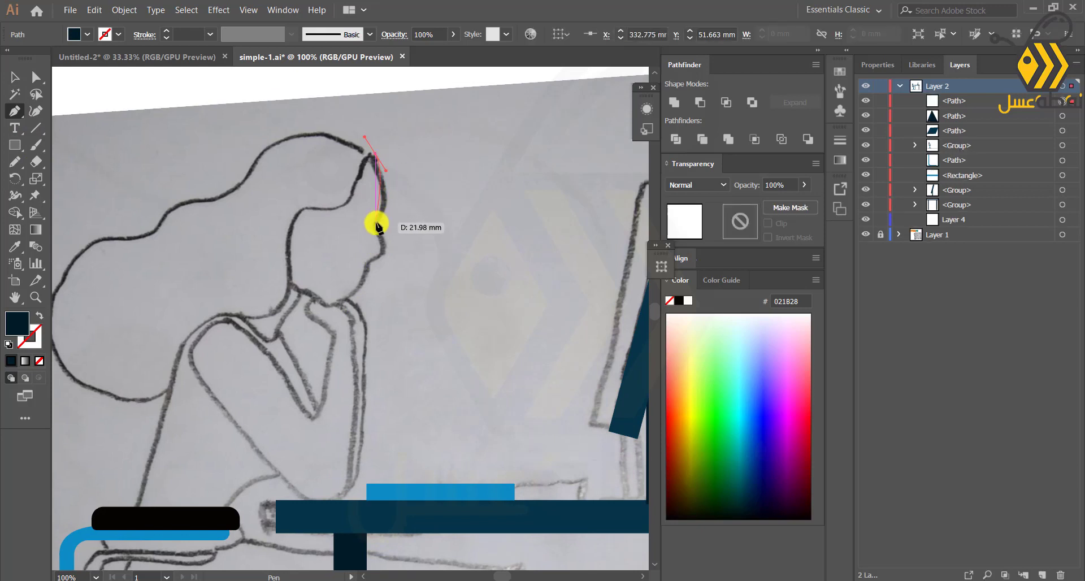
drag(375, 234, 368, 227)
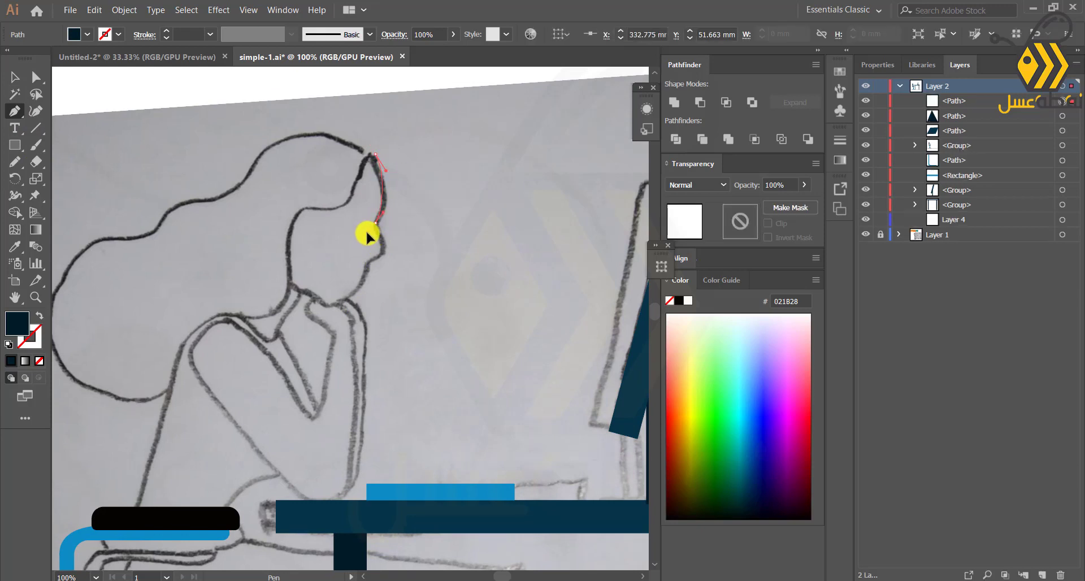
drag(369, 232, 369, 233)
key(ctrl+z)
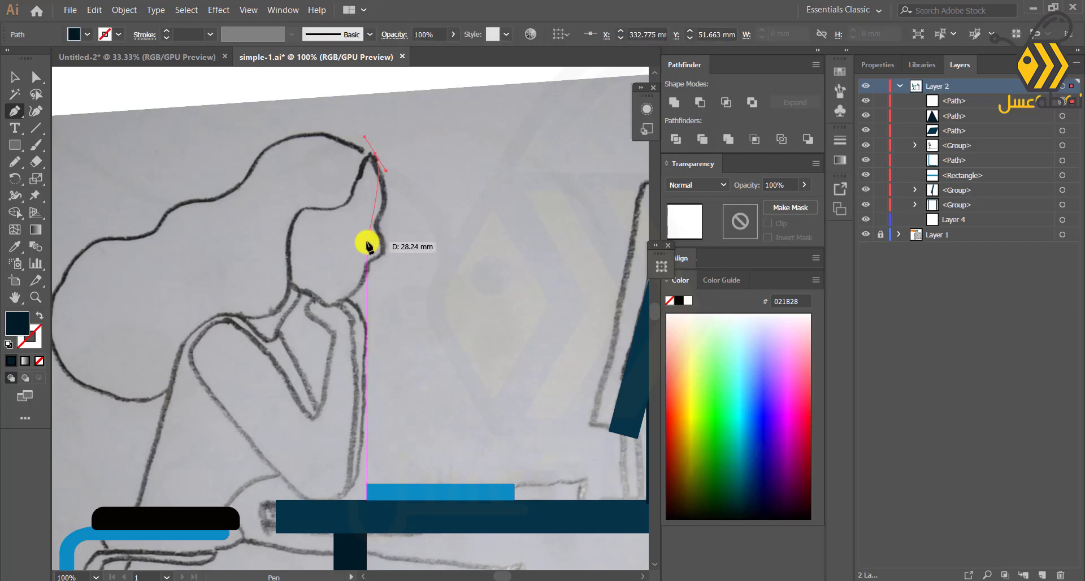
click(384, 199)
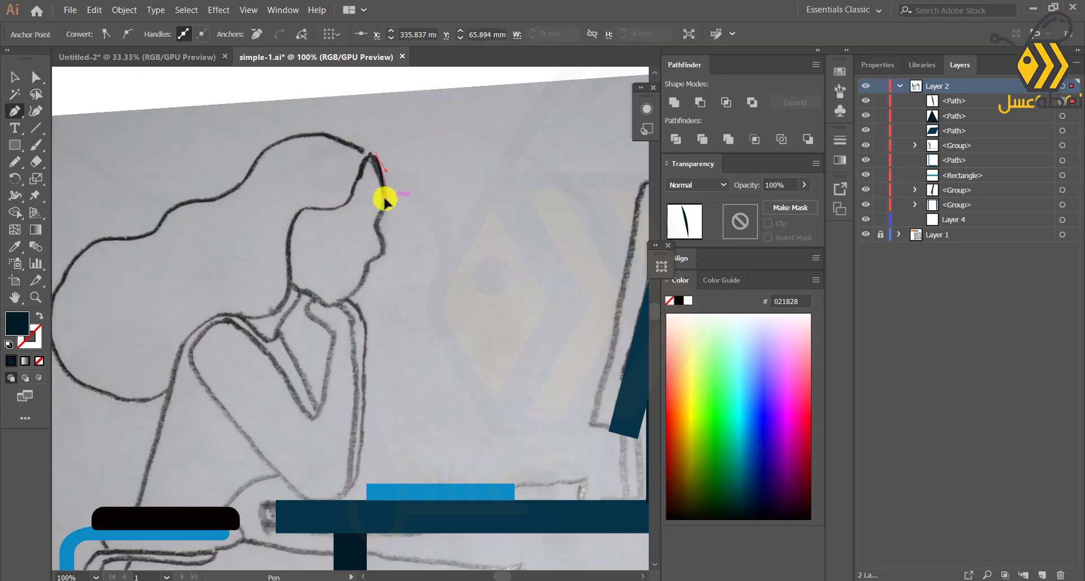
click(376, 228)
drag(383, 253, 373, 257)
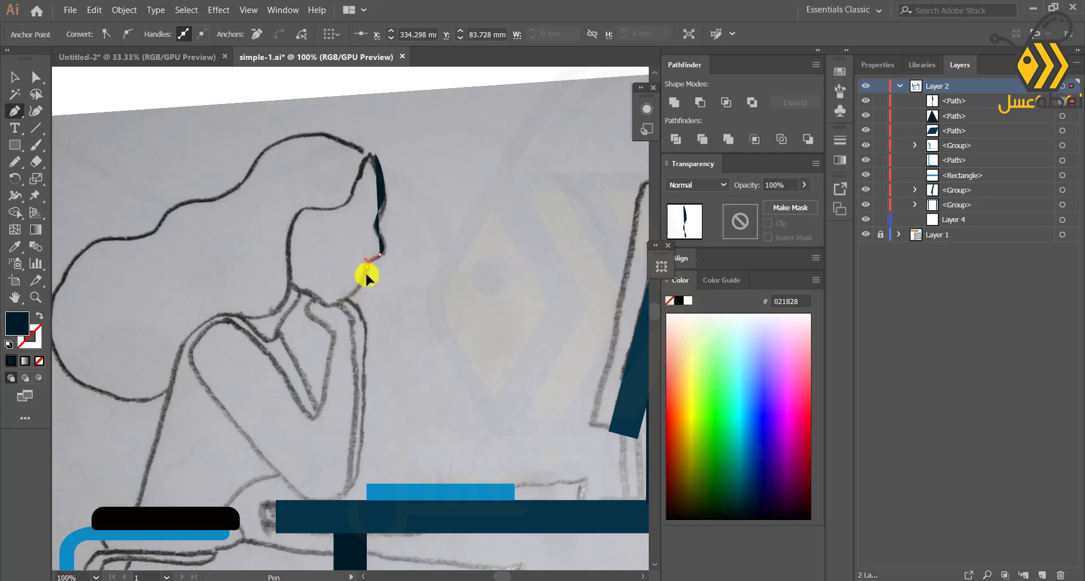
- Continue the face path along the mouth, chin and jaw, and close it around the back of the head at the hairline
click(366, 270)
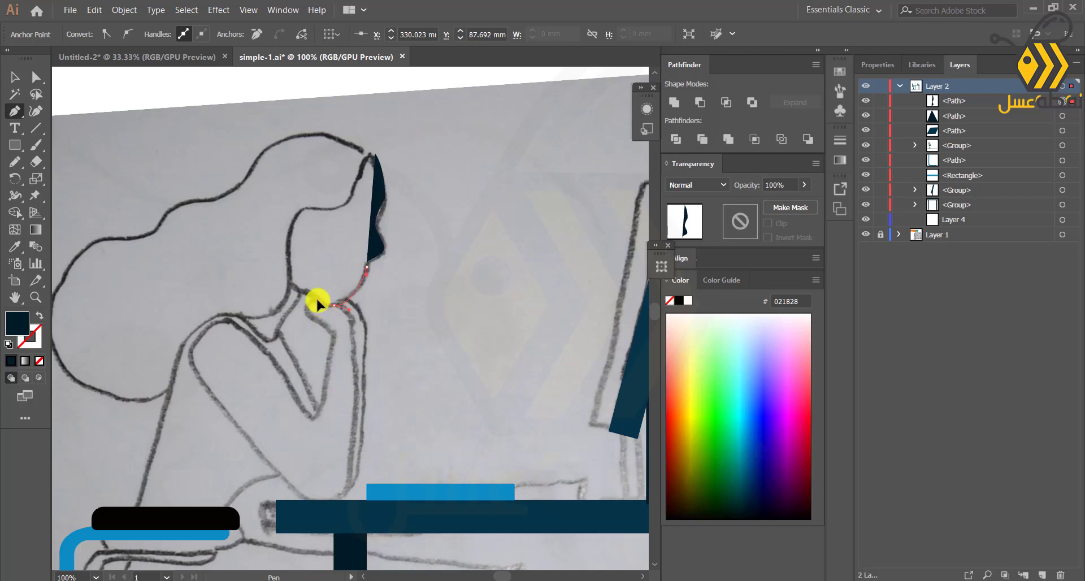
drag(315, 297, 314, 297)
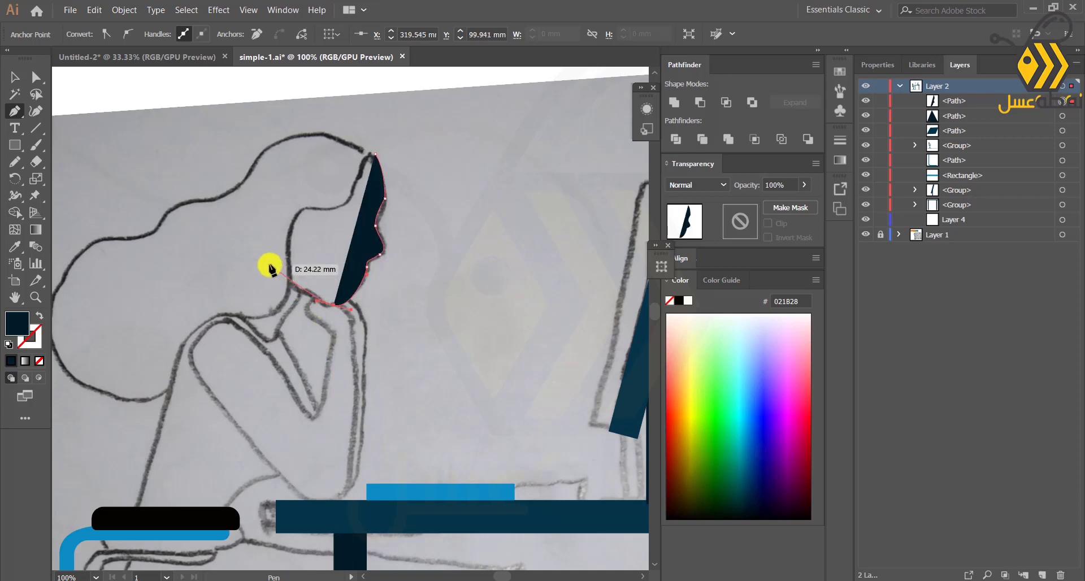
click(269, 264)
drag(288, 193, 351, 153)
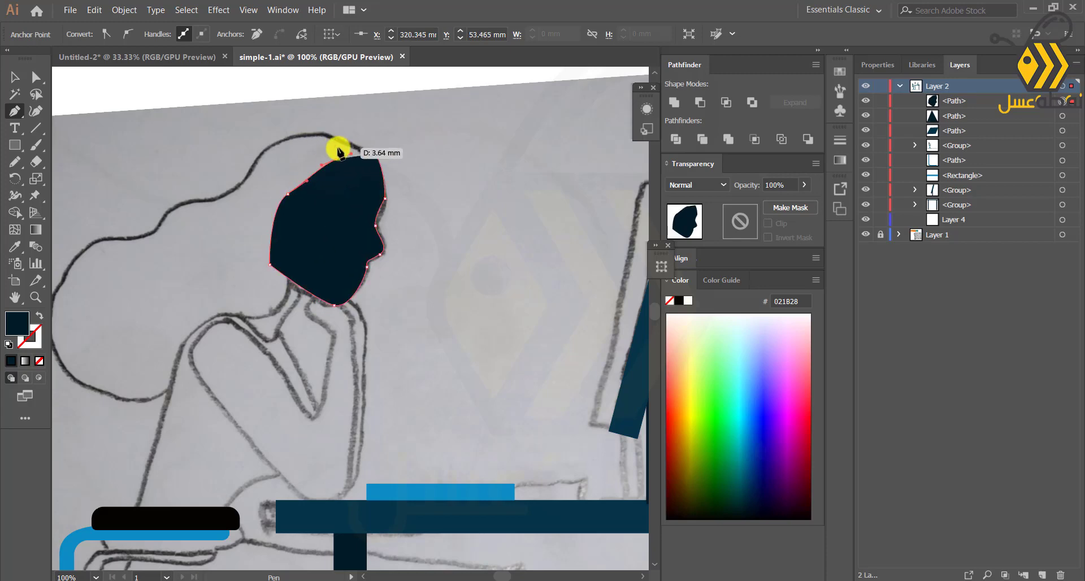
click(374, 153)
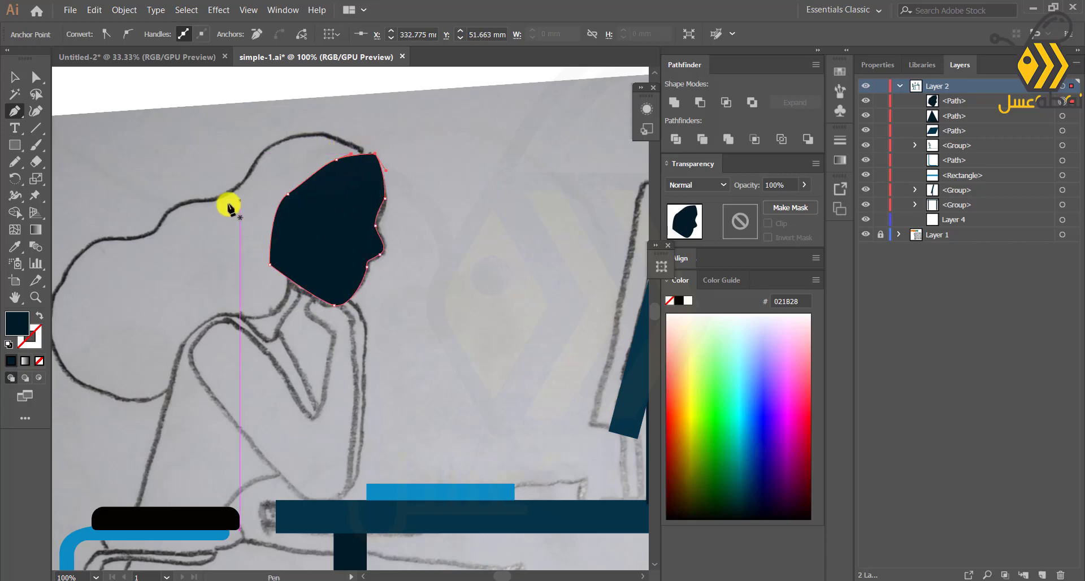
- Swap the head shape's fill and stroke, and trace the hair's inner edge from the forehead down to the neck
click(39, 315)
scroll(361, 182, up, 2)
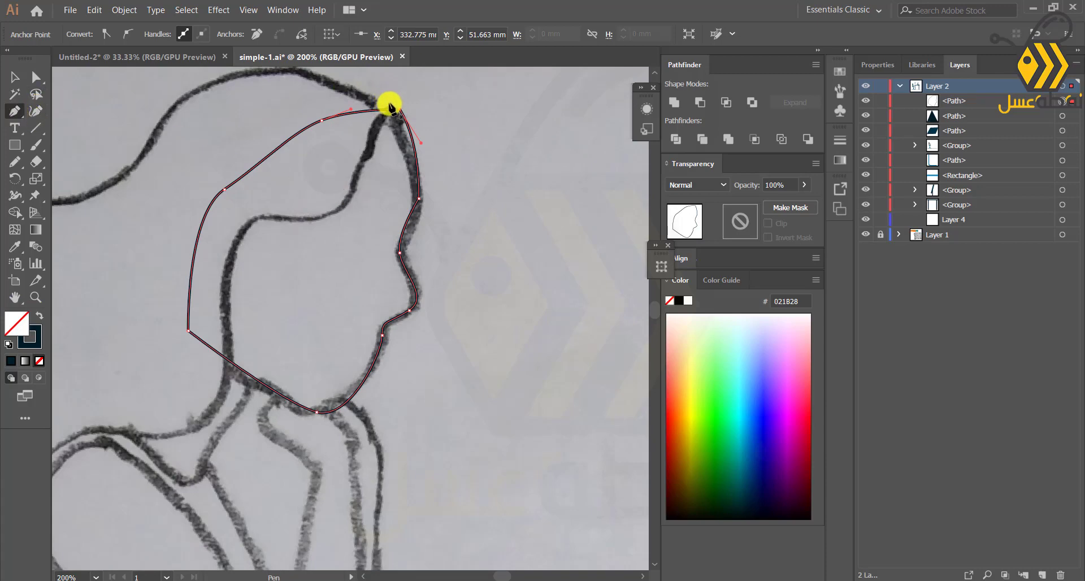
drag(390, 104, 360, 132)
drag(320, 221, 317, 229)
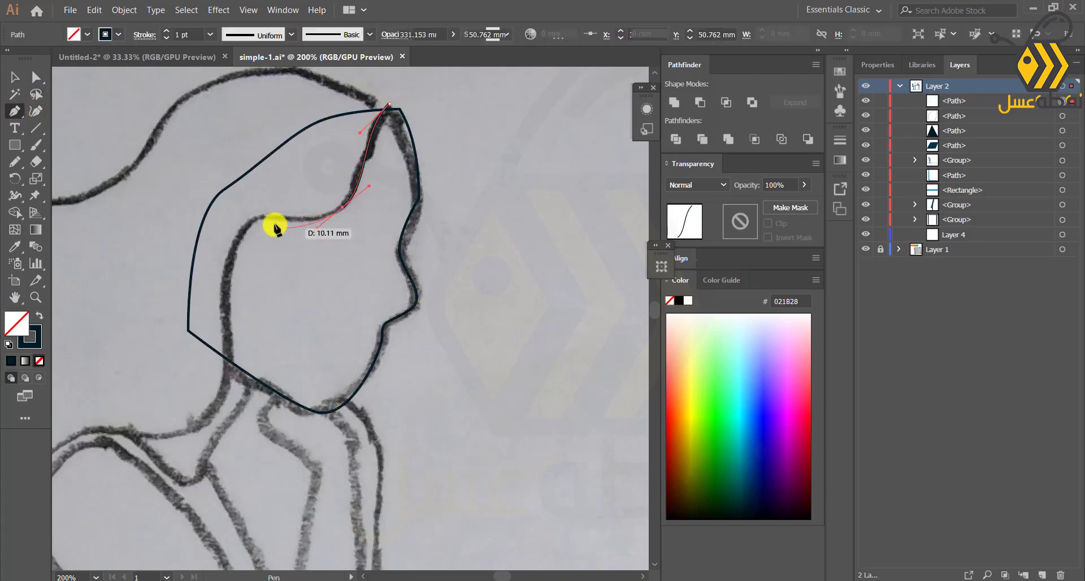
drag(234, 242, 234, 241)
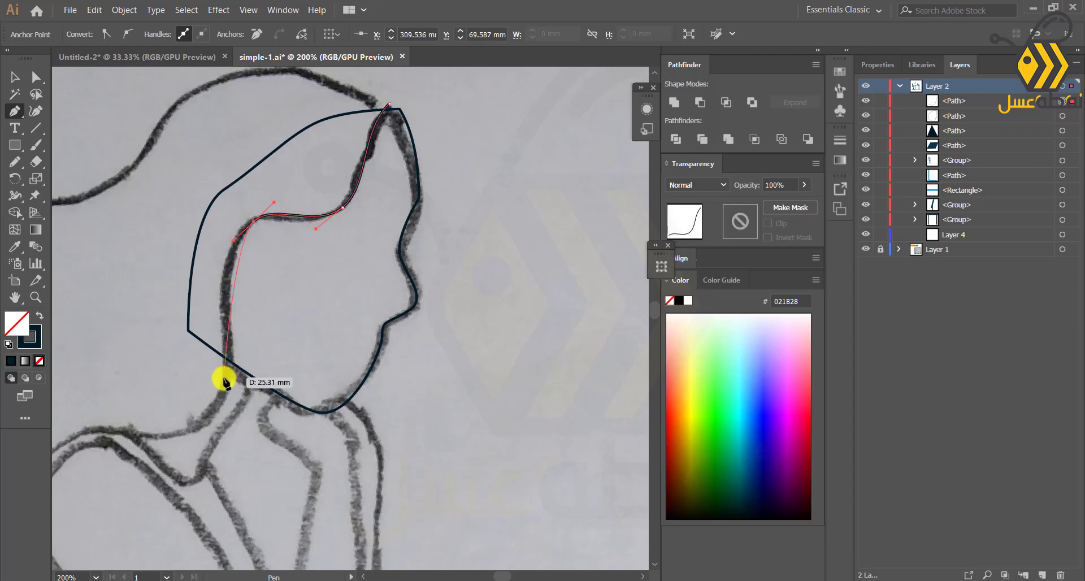
drag(214, 408, 232, 434)
- Extend the hair path over the shoulder and around the bottom of the large lower curl
drag(182, 388, 525, 294)
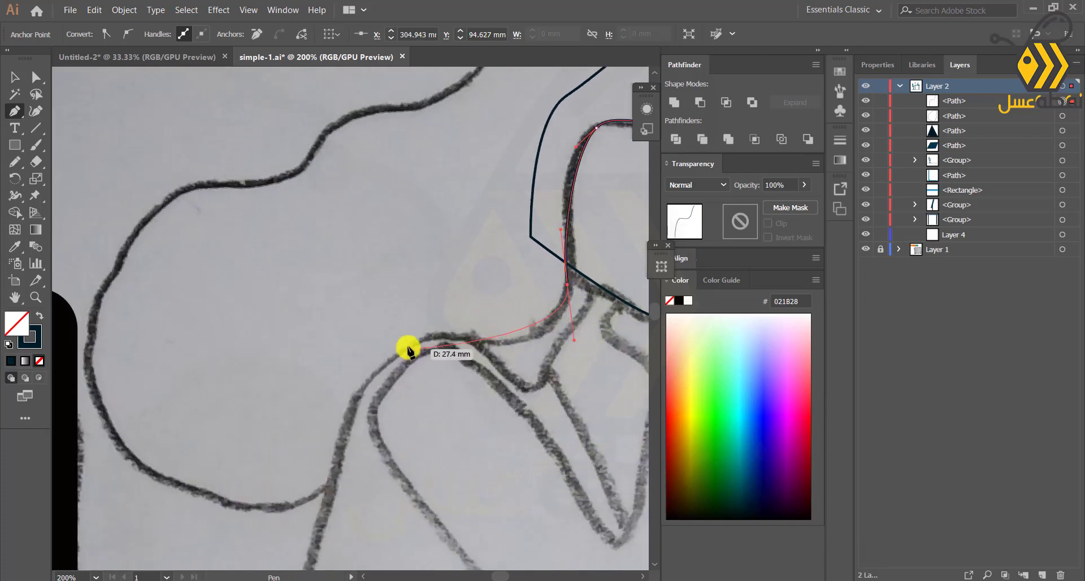
drag(435, 338, 387, 324)
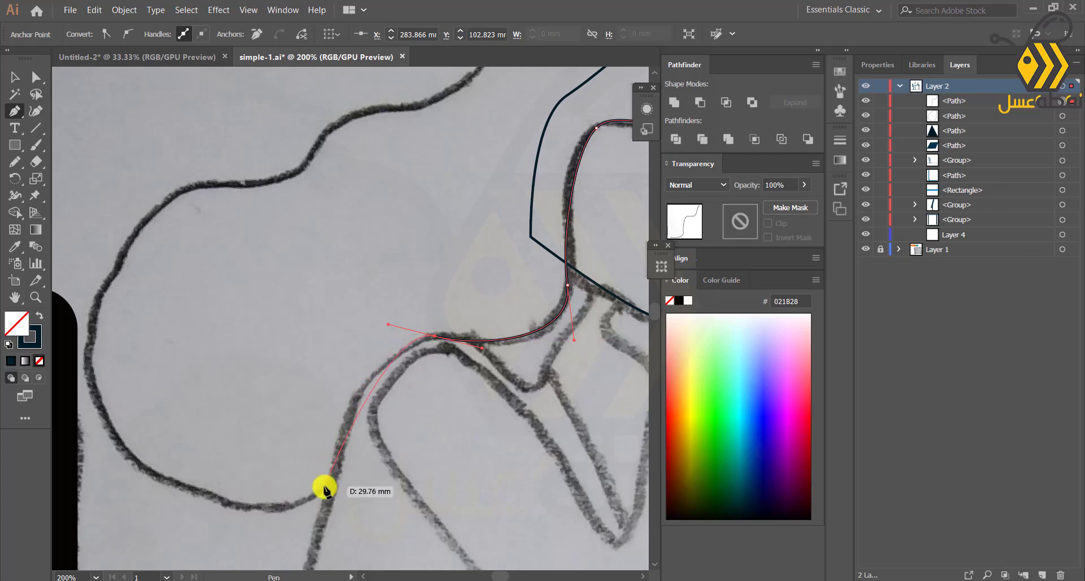
drag(312, 504, 314, 511)
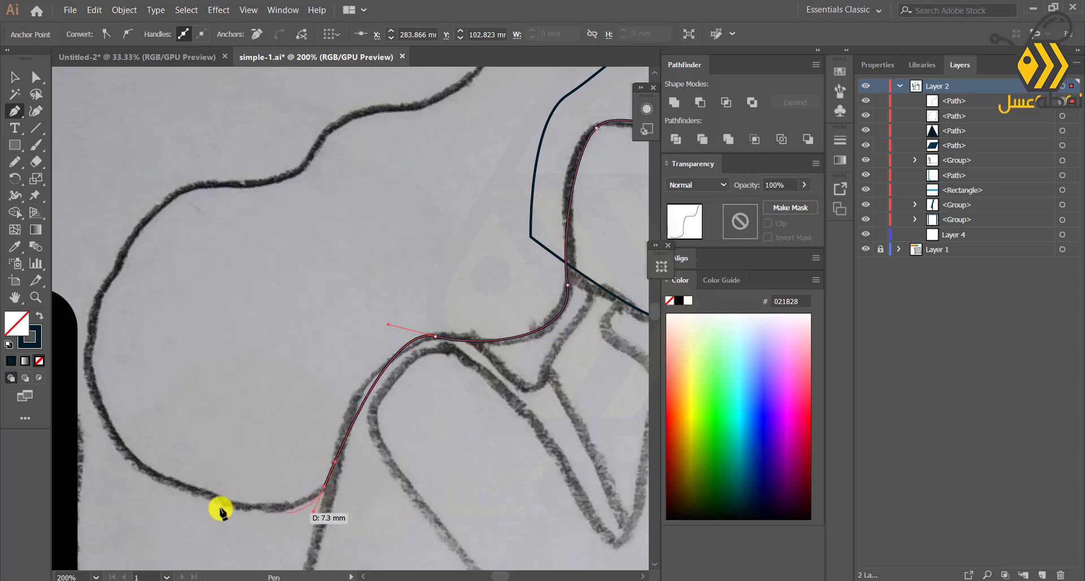
drag(157, 478, 89, 439)
- Trace the hair's outer edge up the back of the curl and along the first waves behind the head
drag(111, 277, 129, 262)
drag(148, 229, 149, 230)
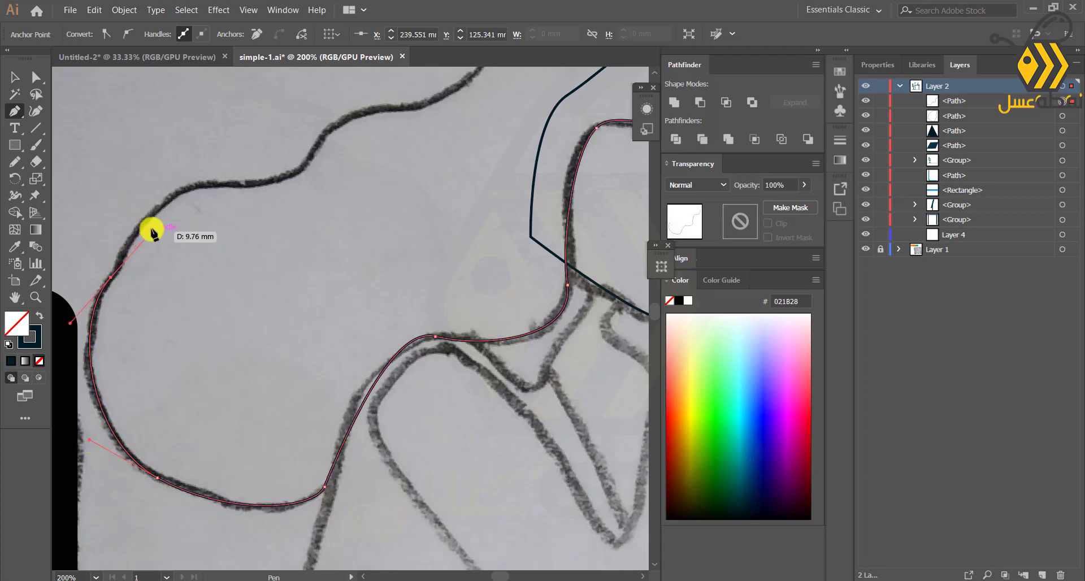
drag(177, 194, 212, 170)
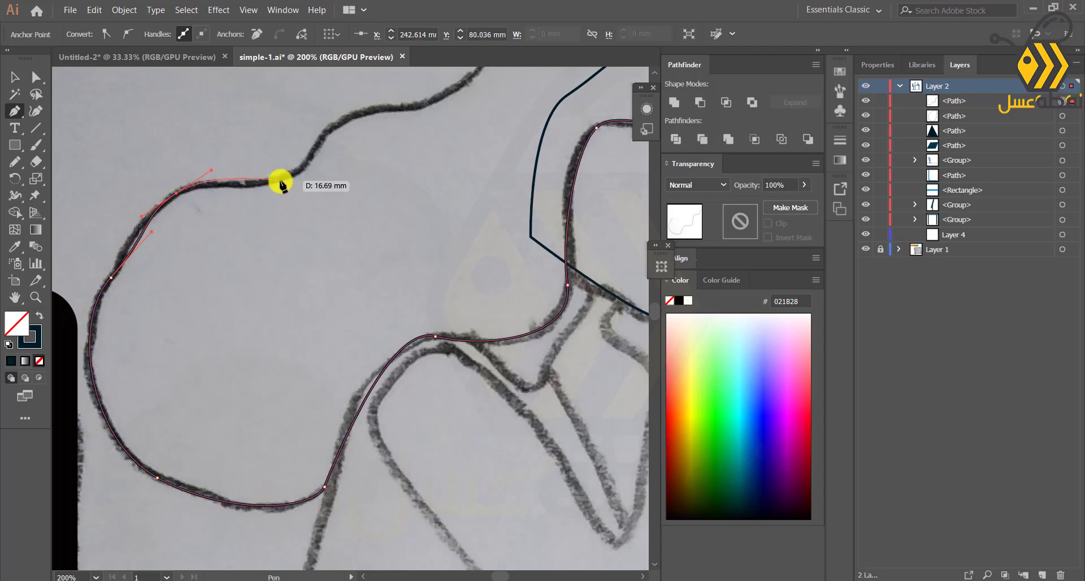
drag(281, 181, 227, 379)
key(space)
drag(244, 306, 277, 283)
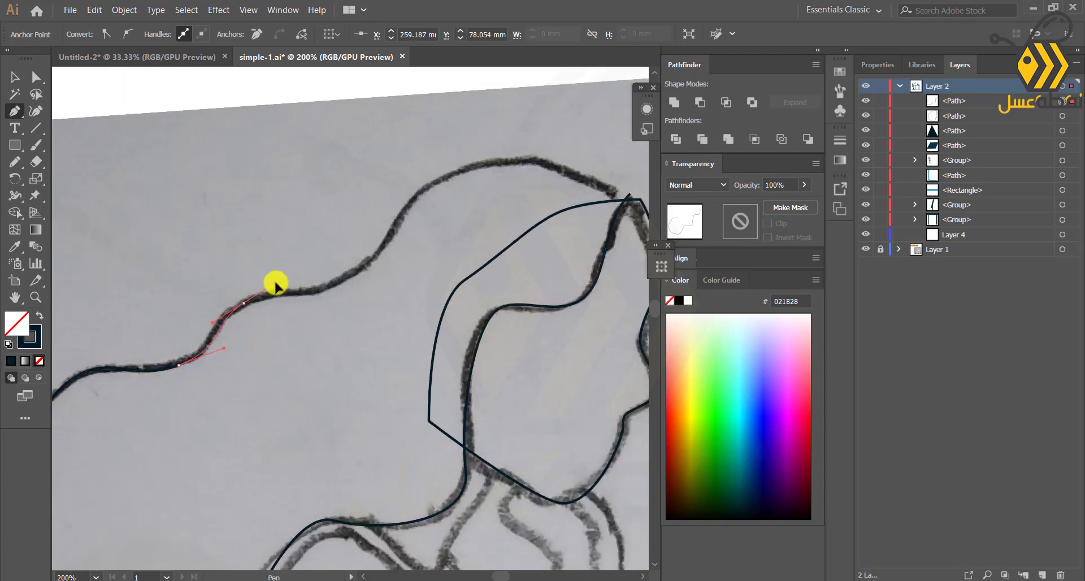
- Trace the upper wave and crown of the hair, and close the path at its starting point on the forehead
drag(356, 278, 359, 273)
drag(400, 224, 419, 178)
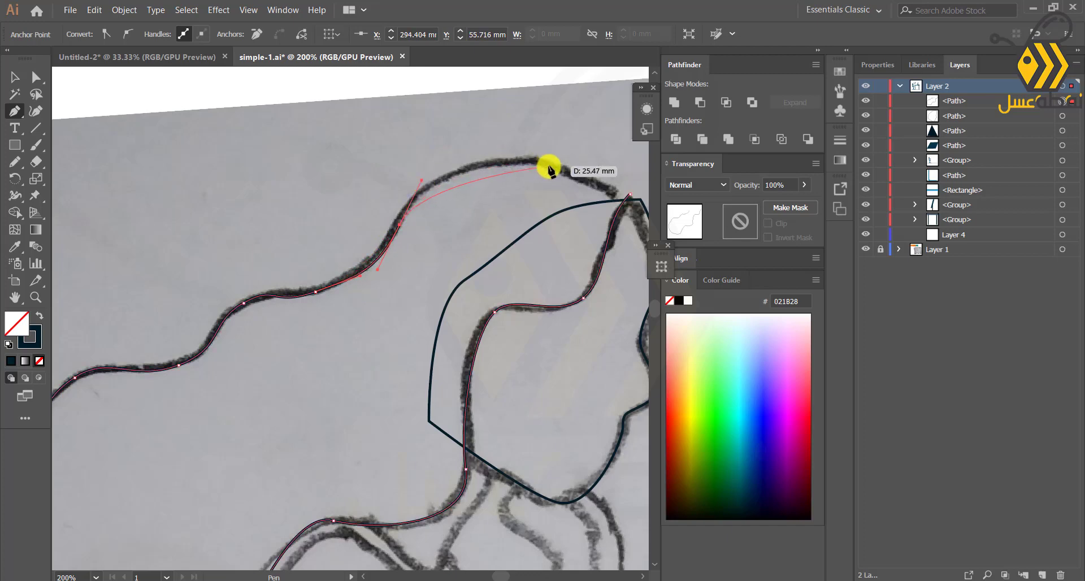
drag(549, 165, 610, 186)
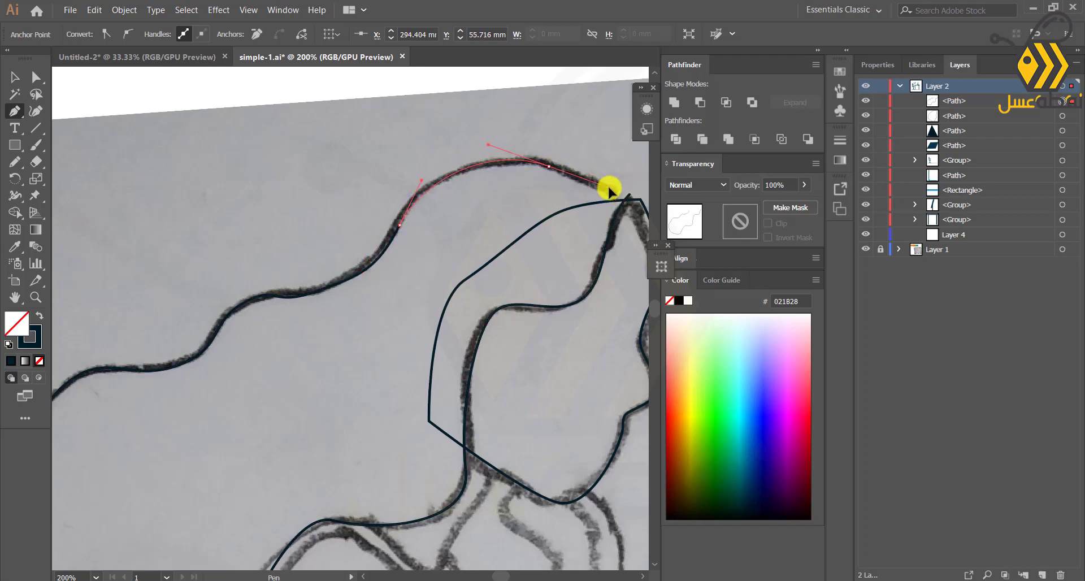
click(629, 195)
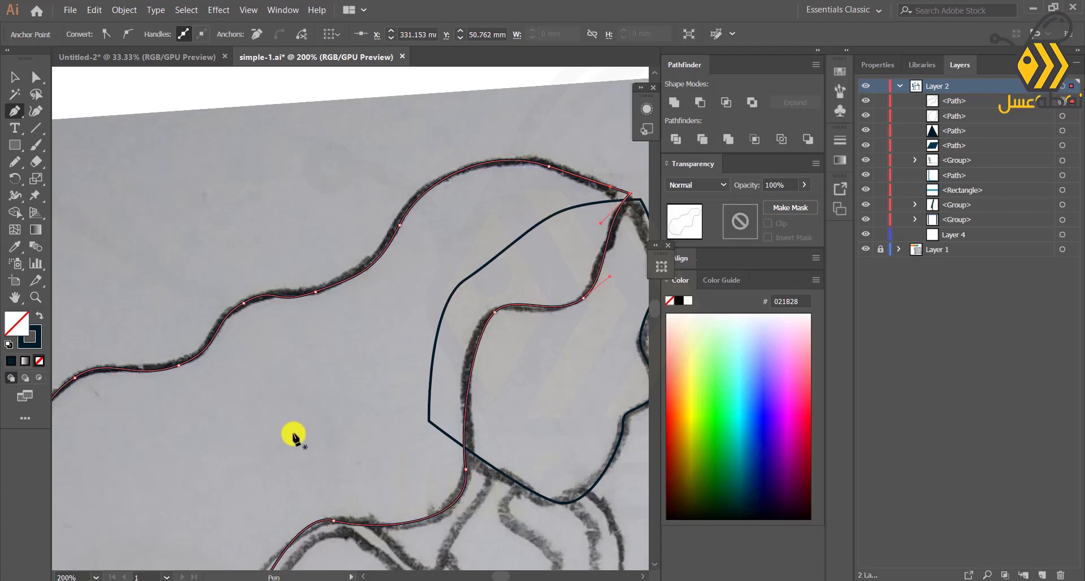
- Fill the head shape with the lightest orange from the palette above the artboard, FFA861
scroll(293, 434, down, 3)
drag(285, 457, 383, 392)
click(15, 78)
click(138, 221)
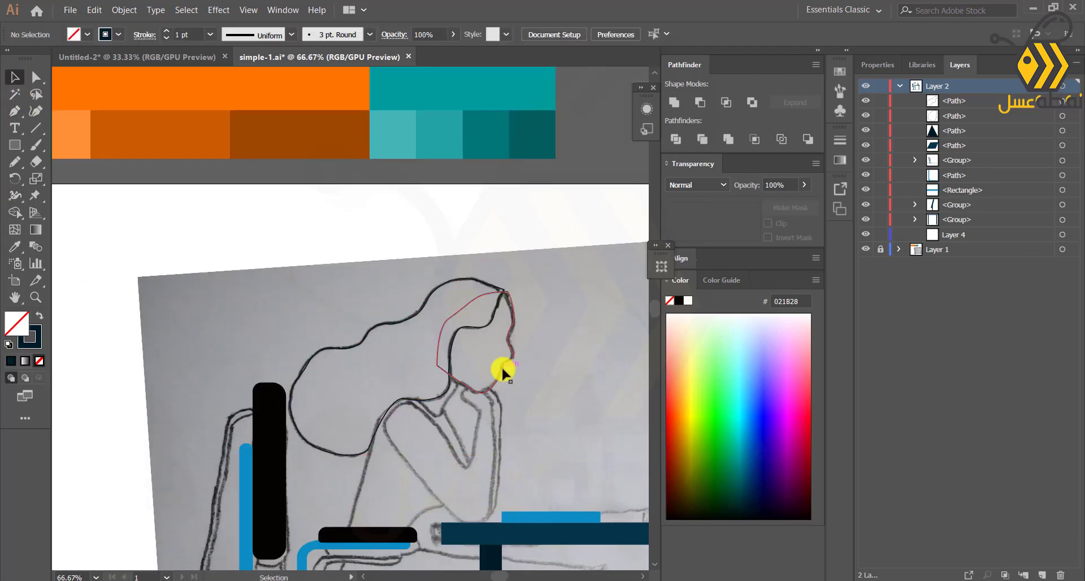
click(501, 366)
key(ctrl+minus)
key(ctrl+minus)
click(11, 250)
click(102, 230)
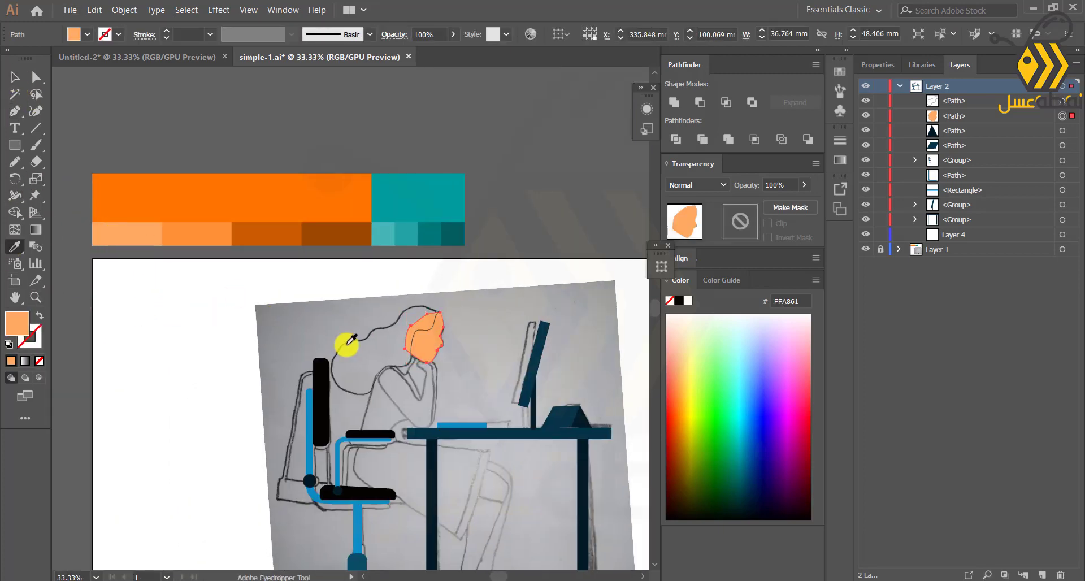
- Fill the hair shape with the dark purple colour 3A0337
scroll(346, 341, up, 1)
click(11, 79)
click(341, 346)
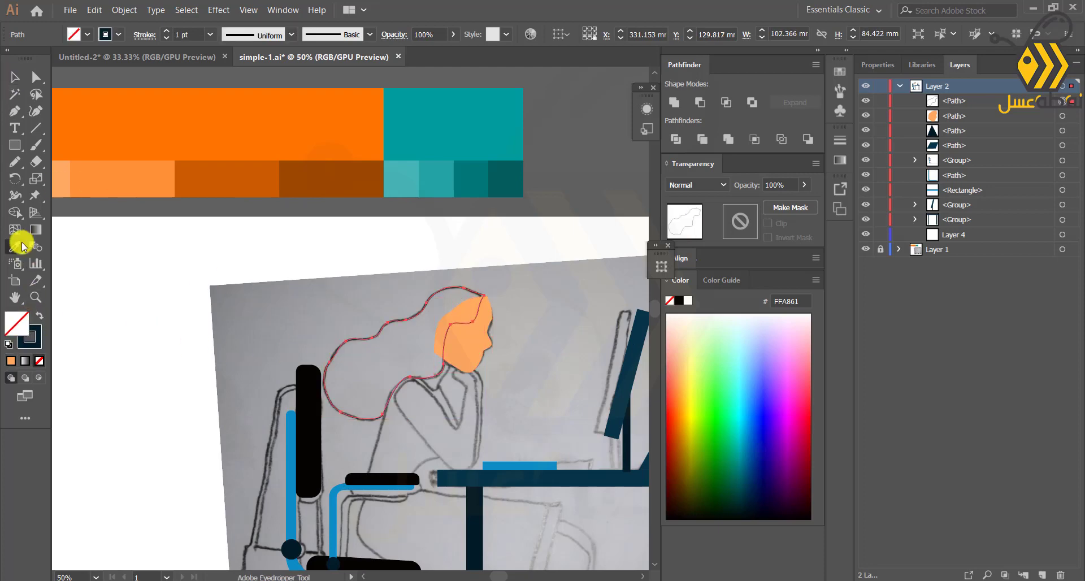
double_click(16, 246)
click(683, 440)
double_click(11, 327)
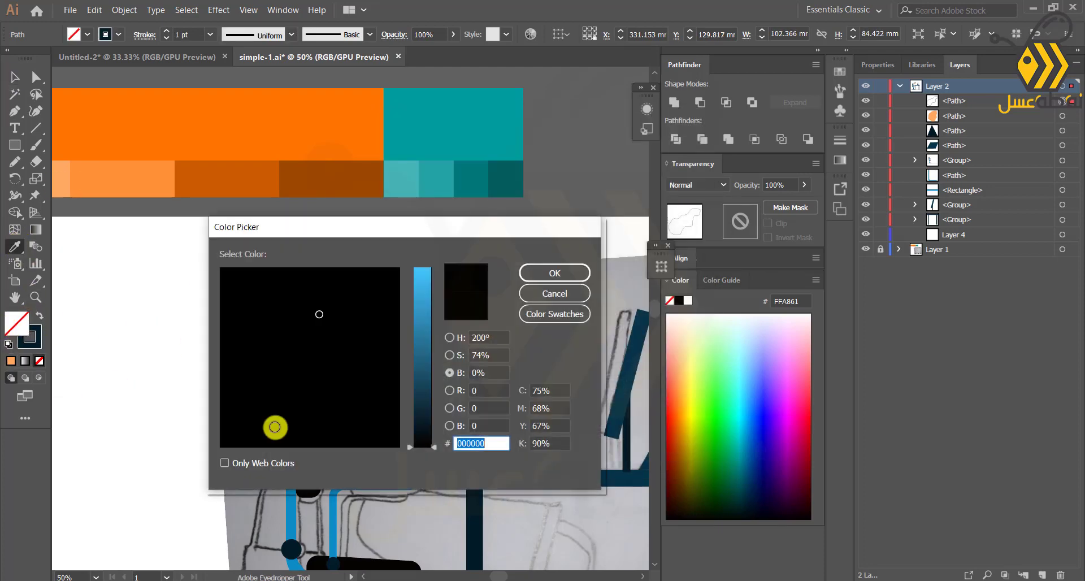
mouse_move(421, 342)
mouse_down()
mouse_move(407, 347)
mouse_move(411, 360)
mouse_move(416, 337)
mouse_up()
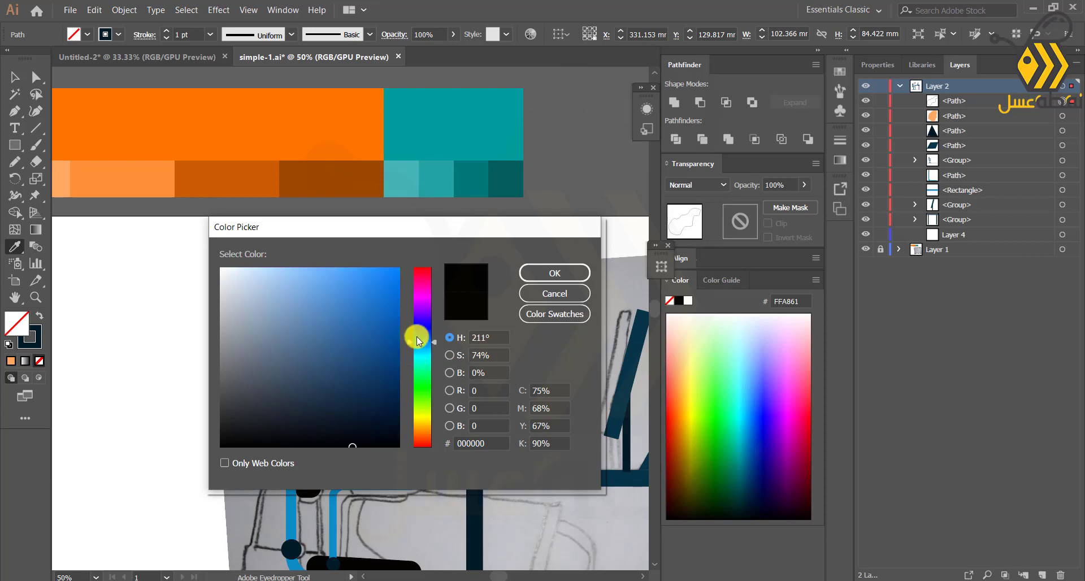
drag(393, 400, 392, 387)
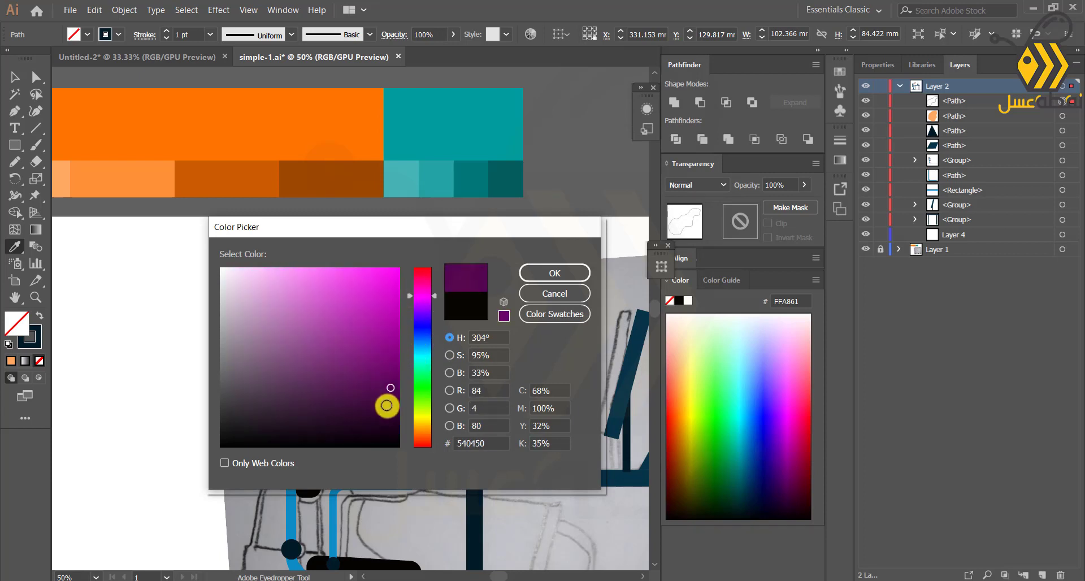
click(392, 404)
click(551, 273)
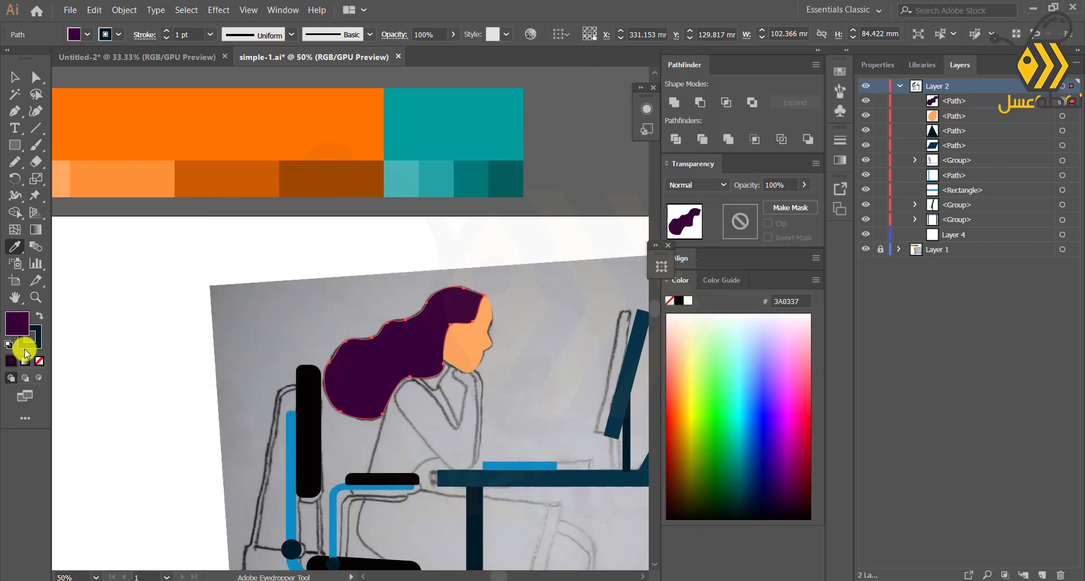
- Remove the hair shape's stroke and deselect it
click(38, 361)
click(15, 77)
click(219, 326)
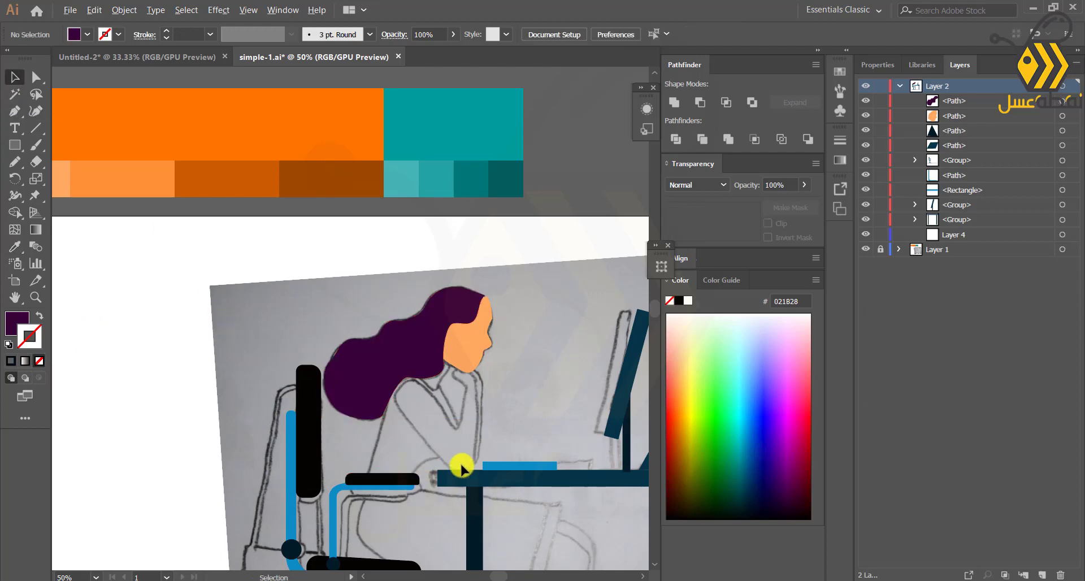
- Move the hair's tip anchor at the forehead outward so that it covers the top corner of the face
scroll(460, 465, down, 1)
drag(429, 446, 321, 421)
scroll(321, 420, up, 3)
drag(330, 161, 279, 331)
scroll(280, 317, up, 3)
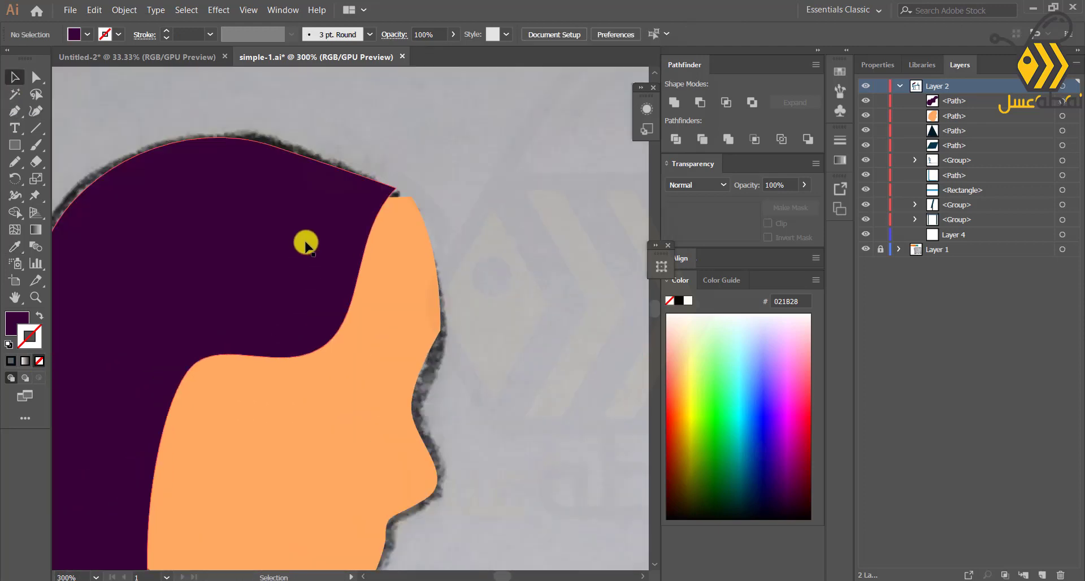
click(308, 243)
click(36, 77)
drag(395, 189, 414, 195)
click(138, 100)
- Trace the neck as a closed Pen tool shape from under the jaw, along the neckline and up beneath the hair
scroll(175, 301, down, 4)
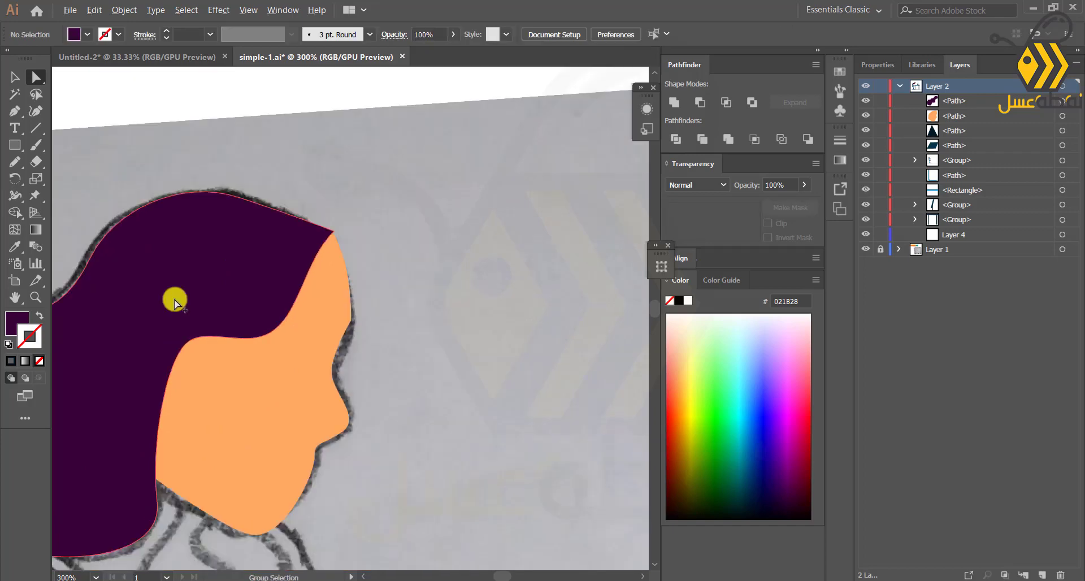
drag(142, 395, 364, 303)
scroll(363, 304, up, 3)
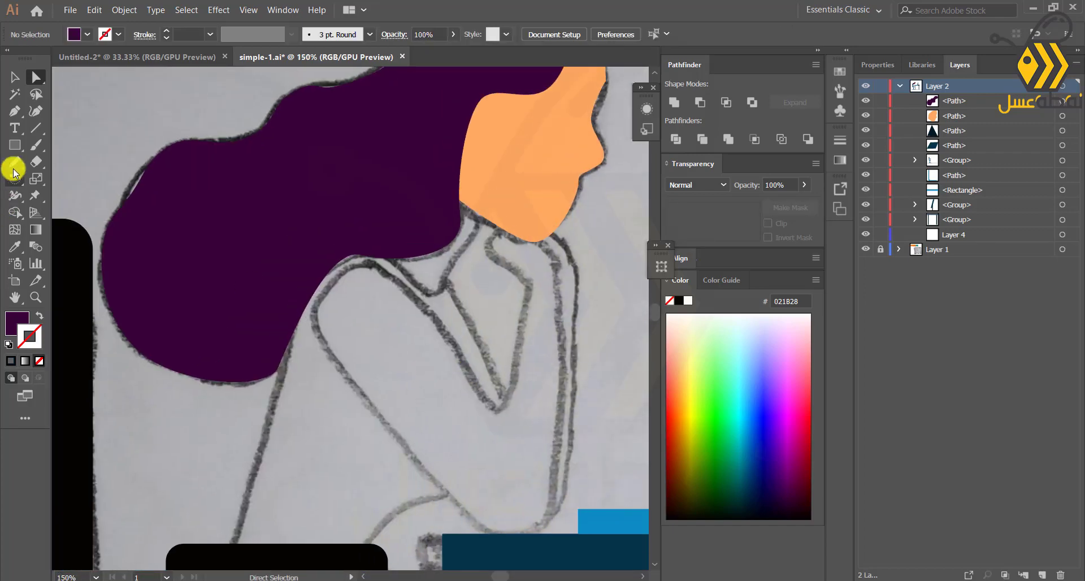
click(14, 111)
click(480, 207)
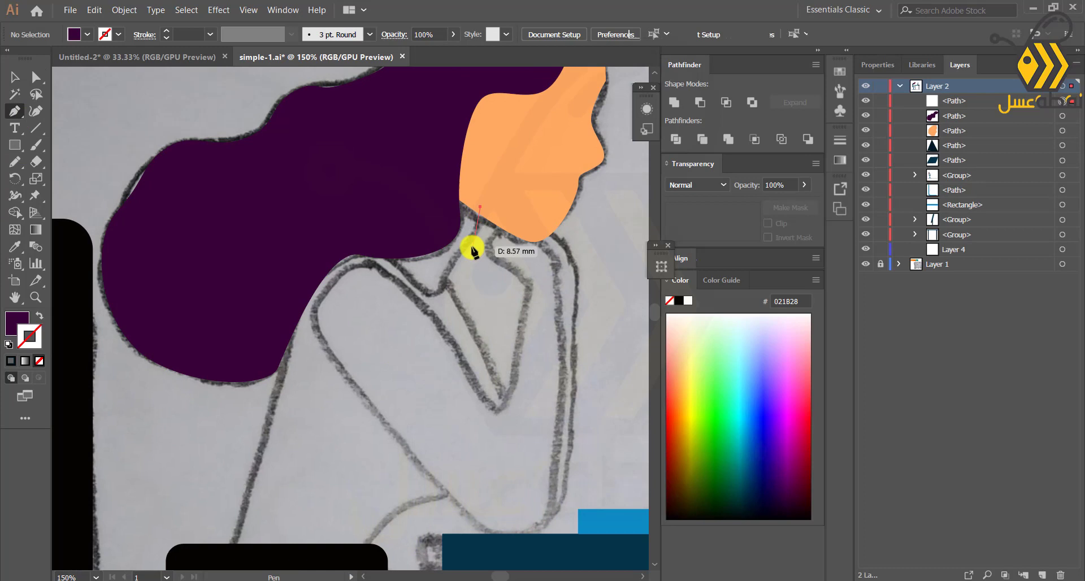
click(445, 287)
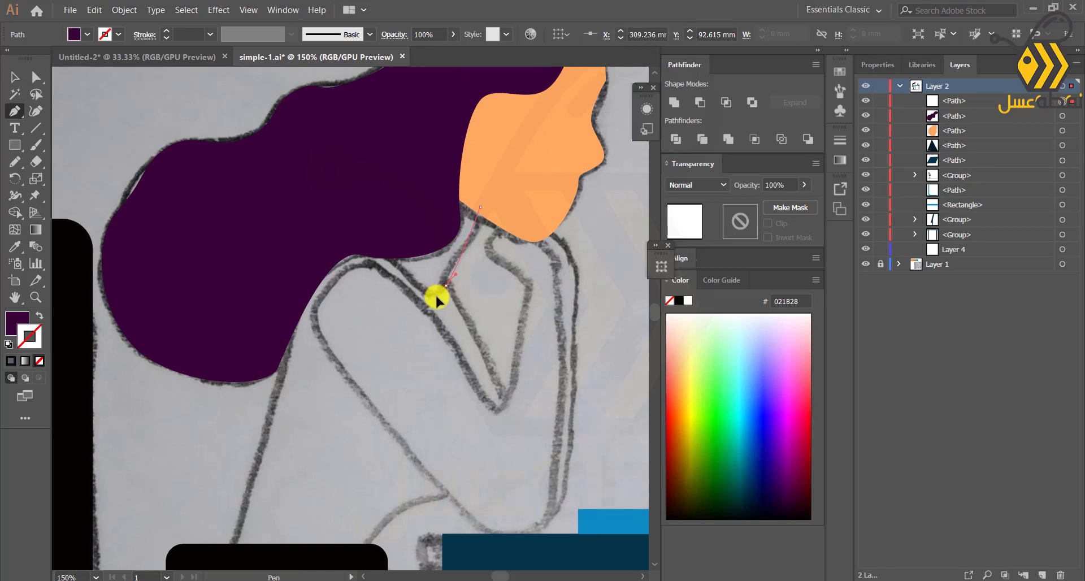
drag(446, 287, 408, 290)
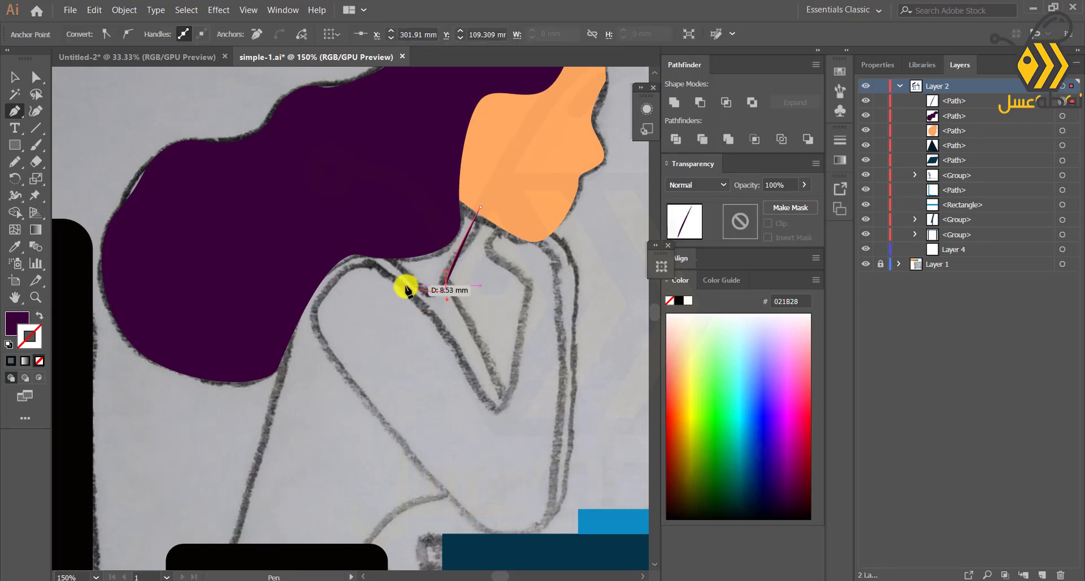
click(406, 286)
click(381, 253)
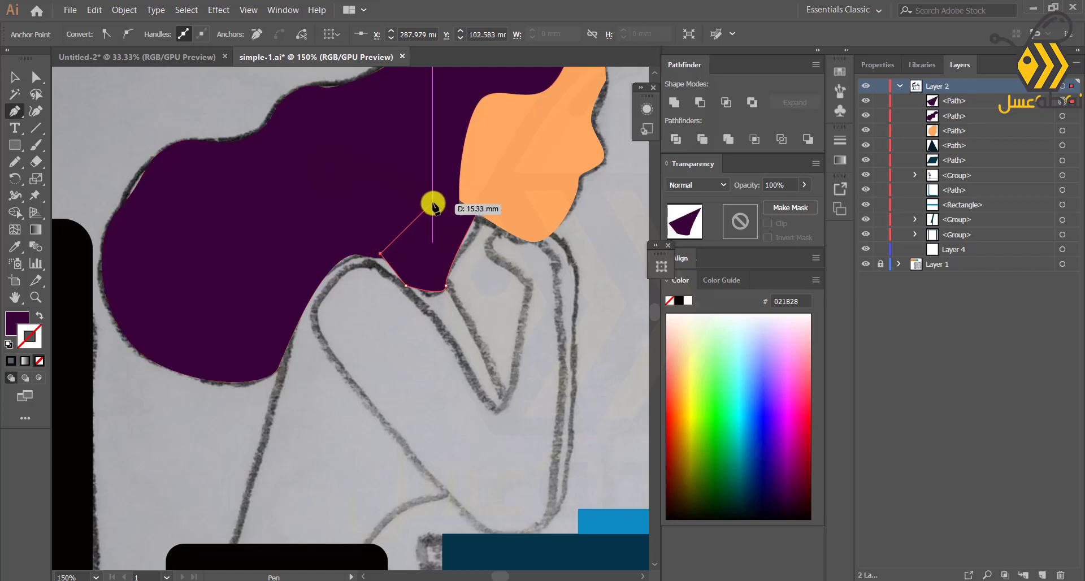
click(452, 191)
click(480, 207)
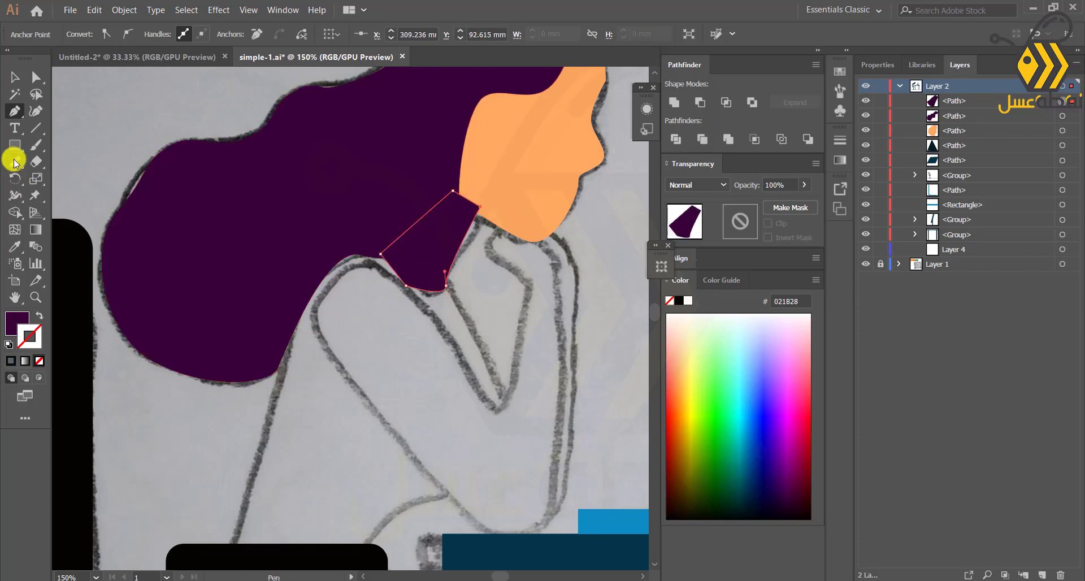
- Fill the neck shape with the face's orange and place it beneath the head and hair in the stacking order
click(498, 191)
drag(963, 102, 966, 138)
key(v)
click(102, 225)
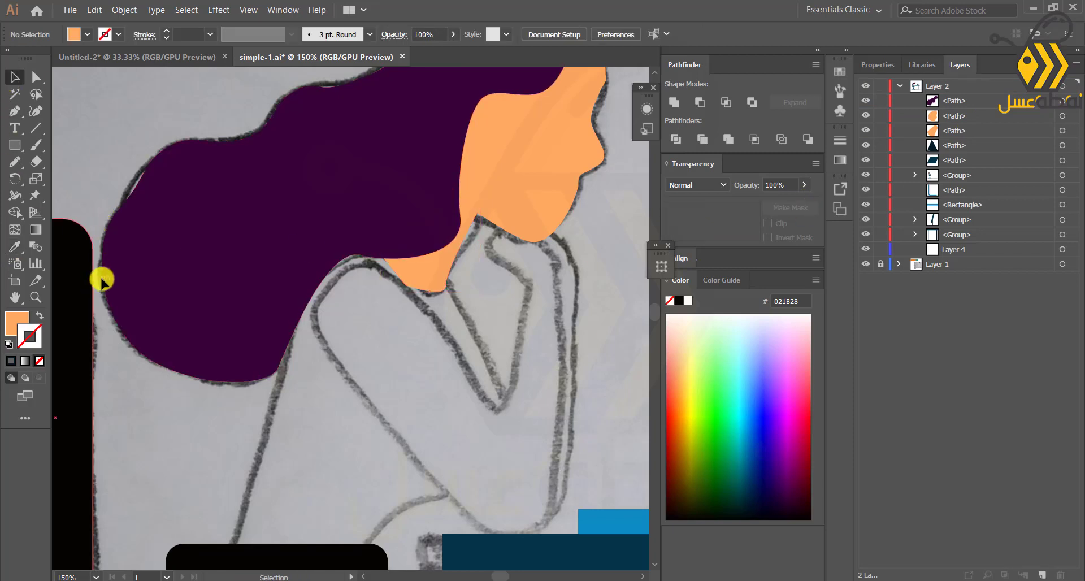
- Trace the torso with the Pen tool from the neck base down the chest to the seat and up the back to the shoulder
click(15, 111)
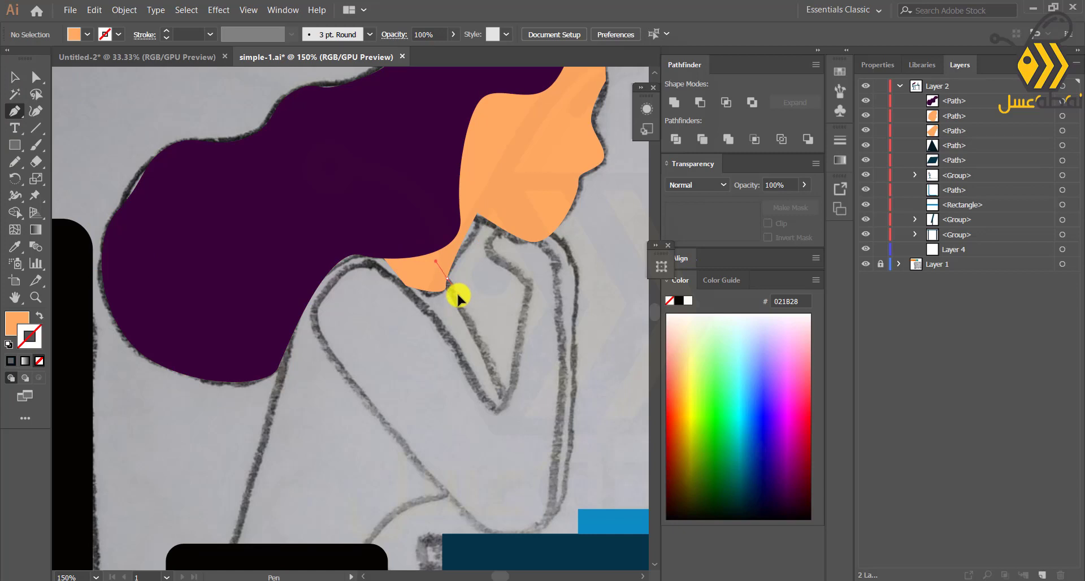
click(461, 294)
drag(502, 388, 487, 269)
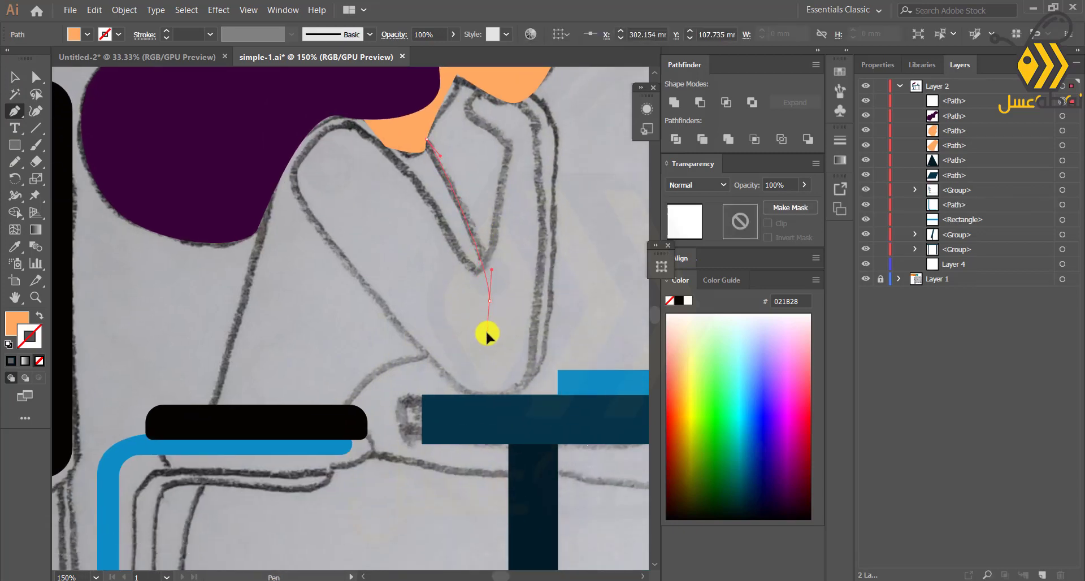
drag(486, 334, 487, 333)
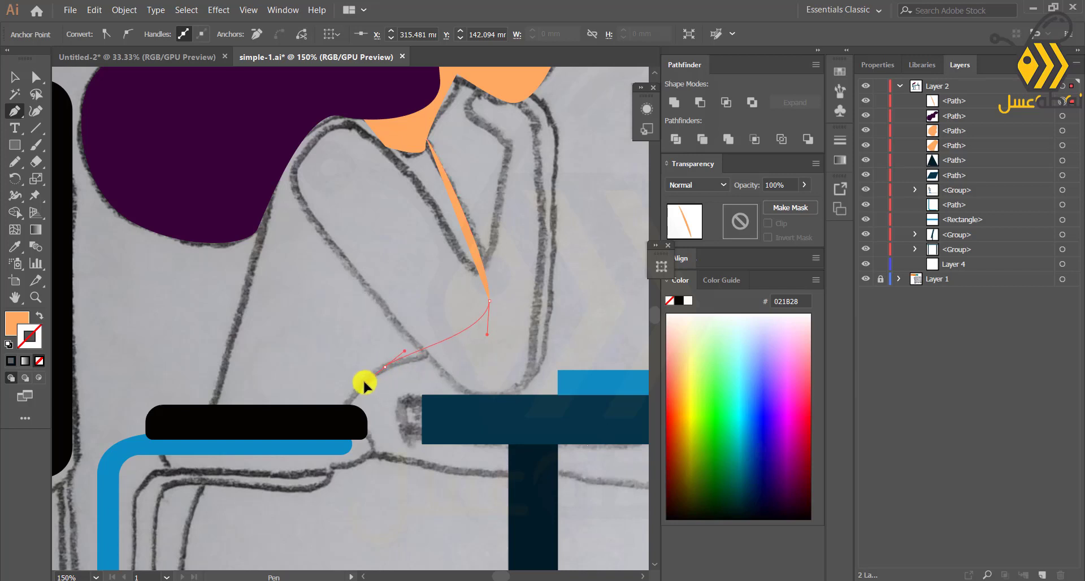
drag(363, 382, 360, 382)
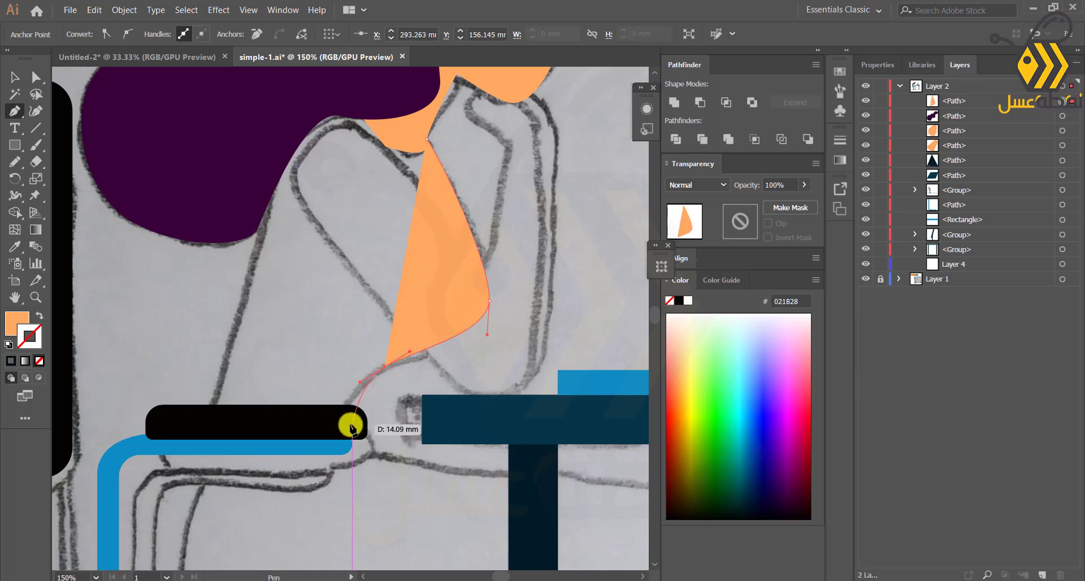
click(342, 454)
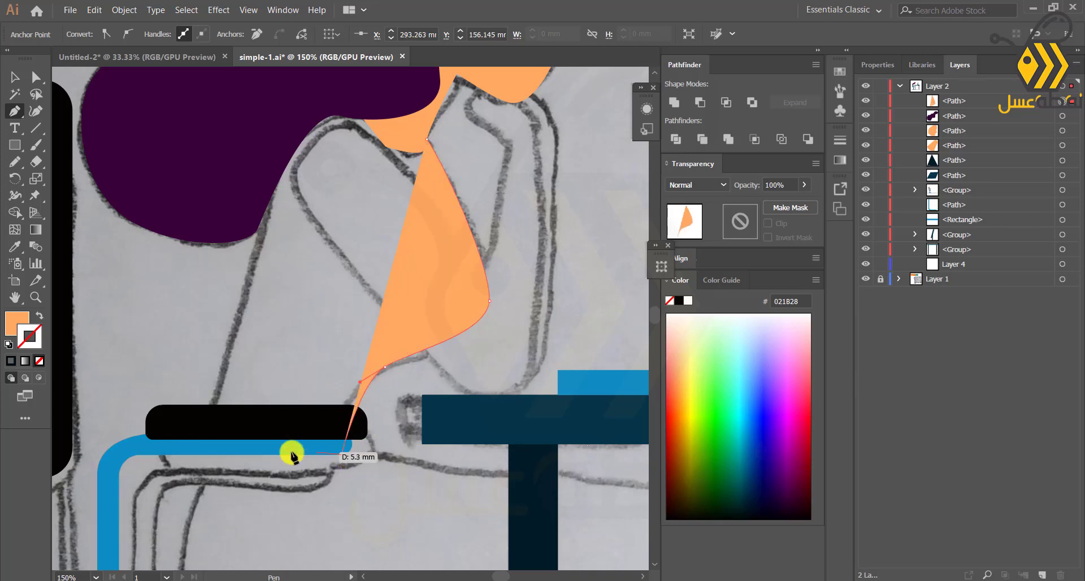
click(188, 455)
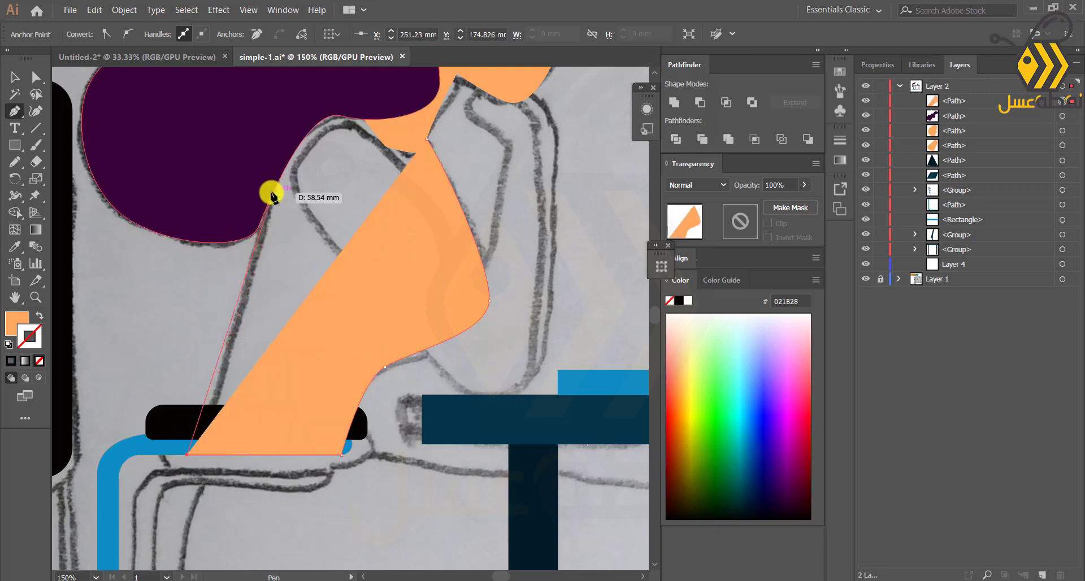
click(272, 195)
scroll(266, 226, up, 3)
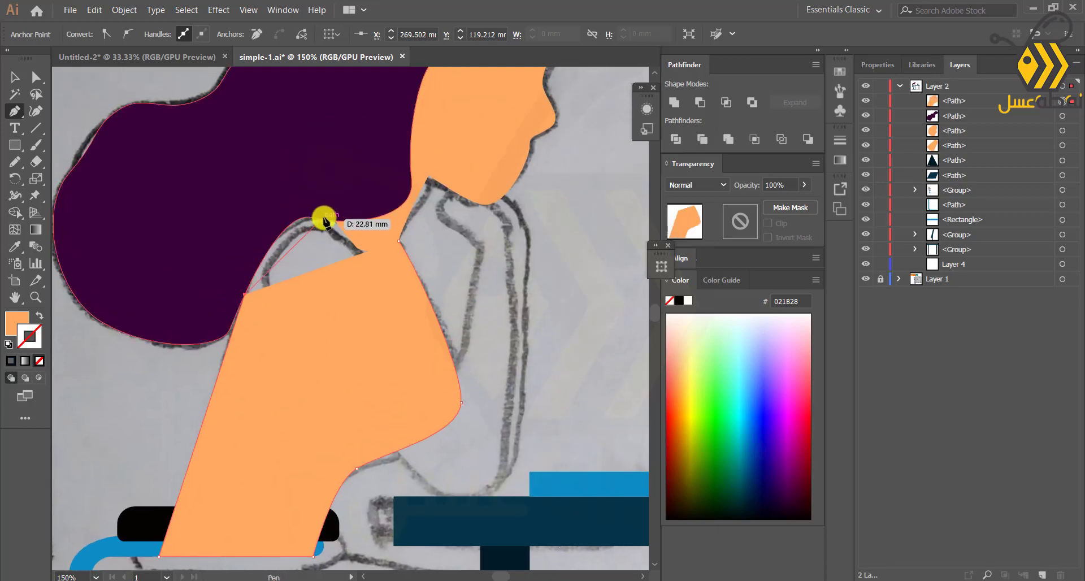
drag(333, 221, 397, 224)
click(399, 241)
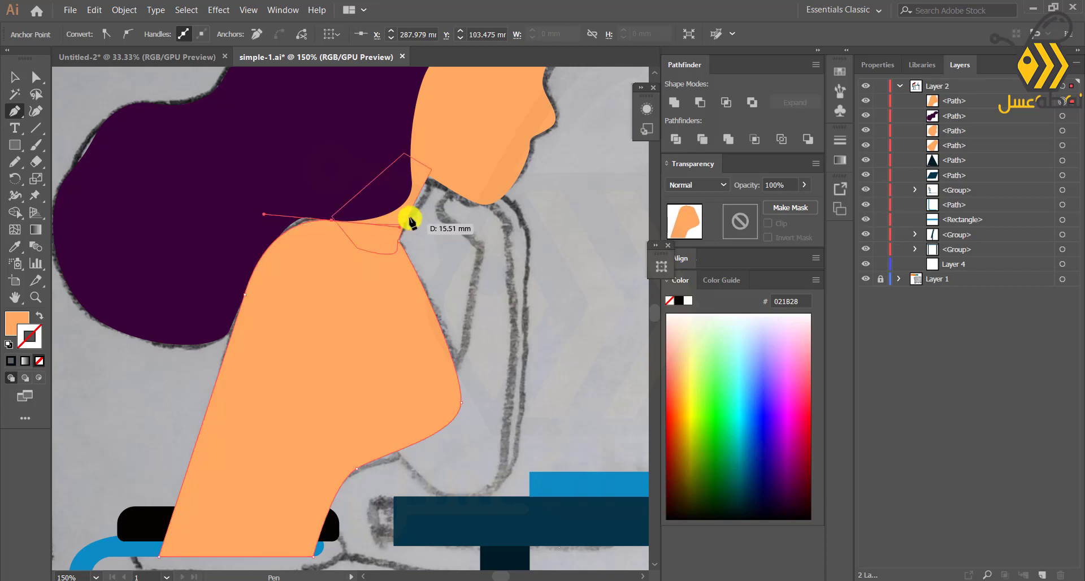
- Hide the neck, swap the torso's fill and stroke, and close its path with a curve along the neckline
click(866, 130)
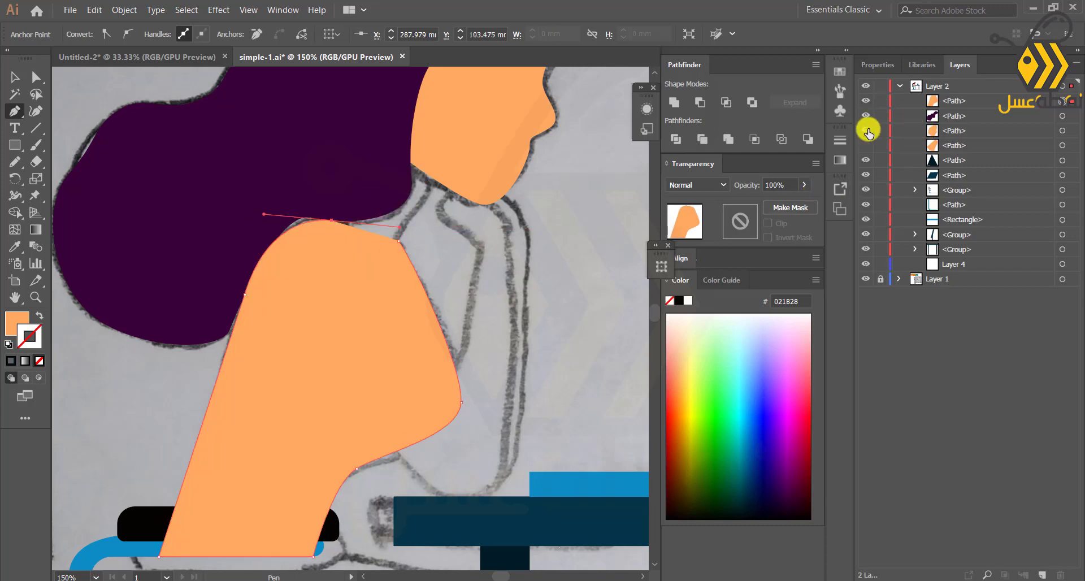
click(39, 315)
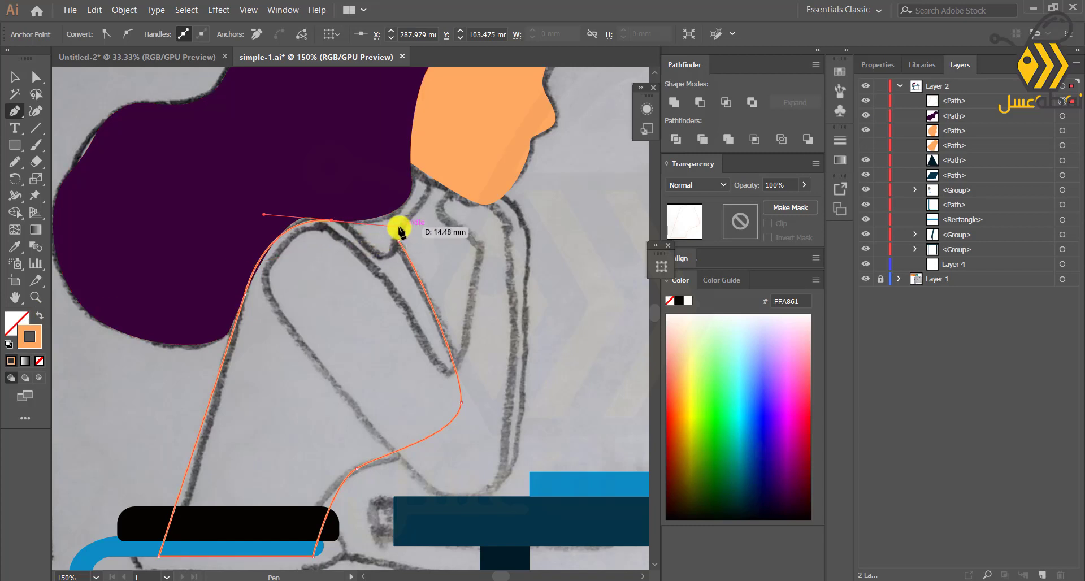
mouse_move(400, 228)
mouse_down()
mouse_move(373, 270)
mouse_move(395, 244)
mouse_up()
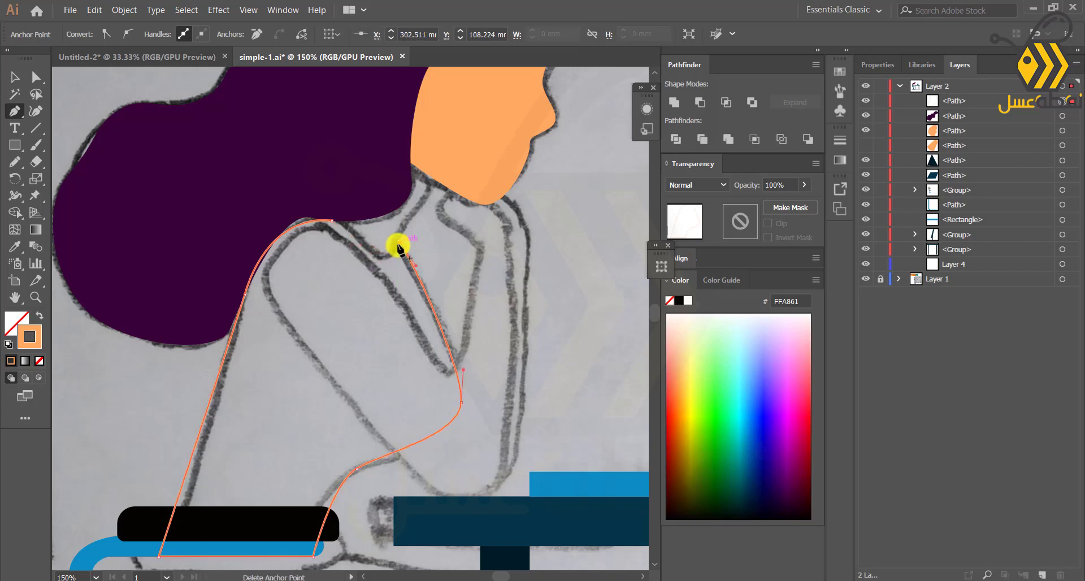
click(398, 241)
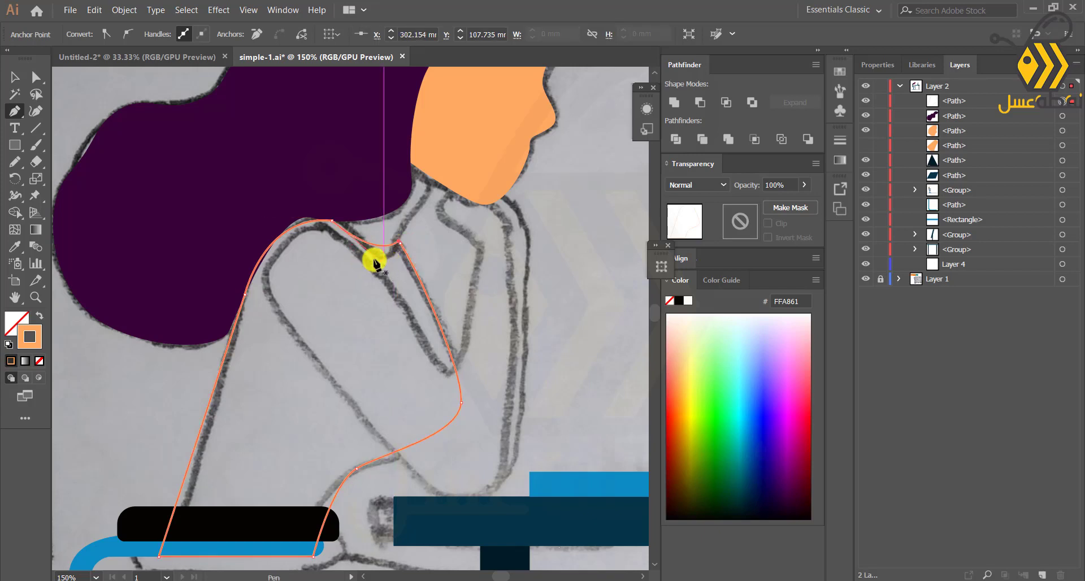
- Fill the torso with the desk leg's dark navy colour and place it directly beneath the hair in the stacking order
click(14, 246)
click(516, 562)
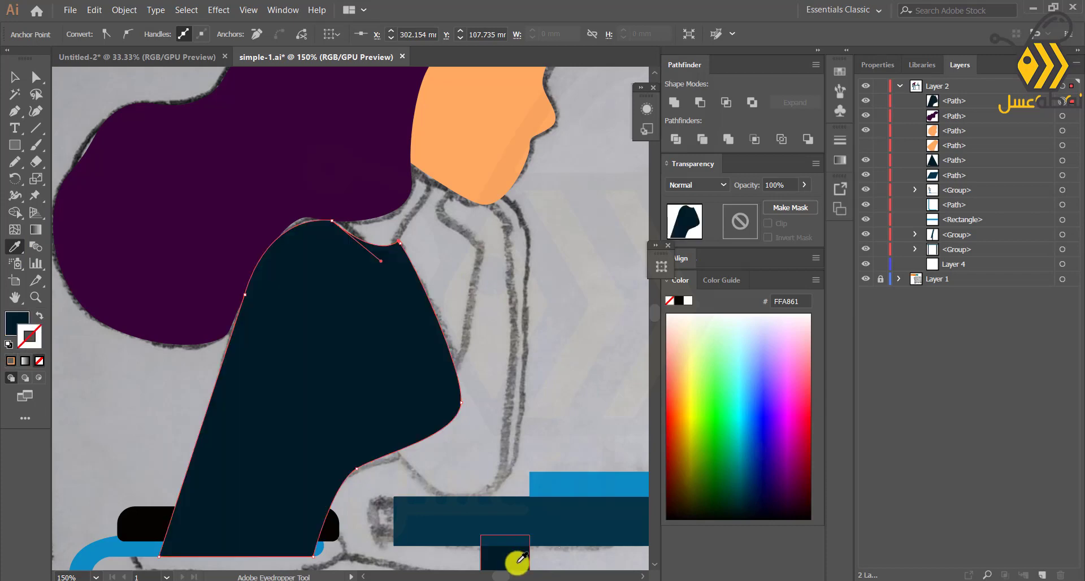
mouse_move(959, 105)
mouse_down()
mouse_move(950, 154)
mouse_move(947, 114)
mouse_up()
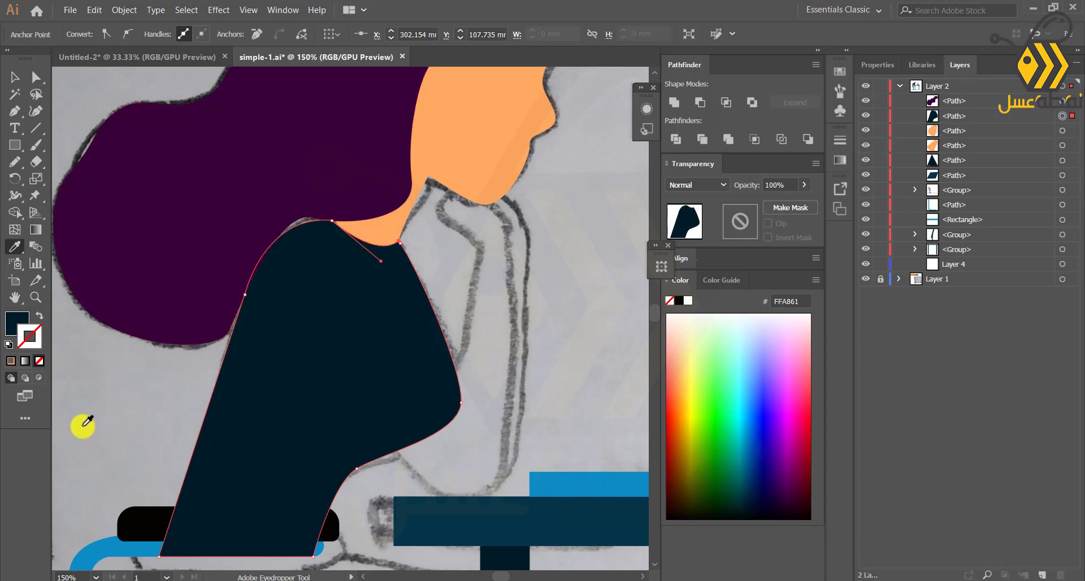
click(16, 78)
click(100, 86)
- Bring the chair group to the front of Layer 2 so that the armrest covers the torso's lower end
scroll(124, 366, down, 2)
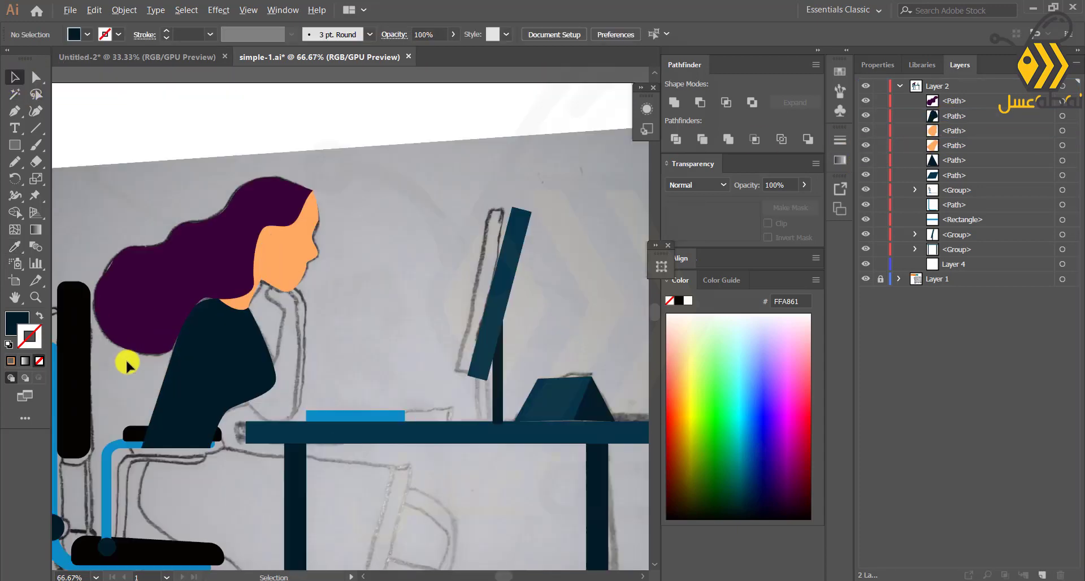
drag(126, 366, 255, 371)
scroll(255, 375, up, 2)
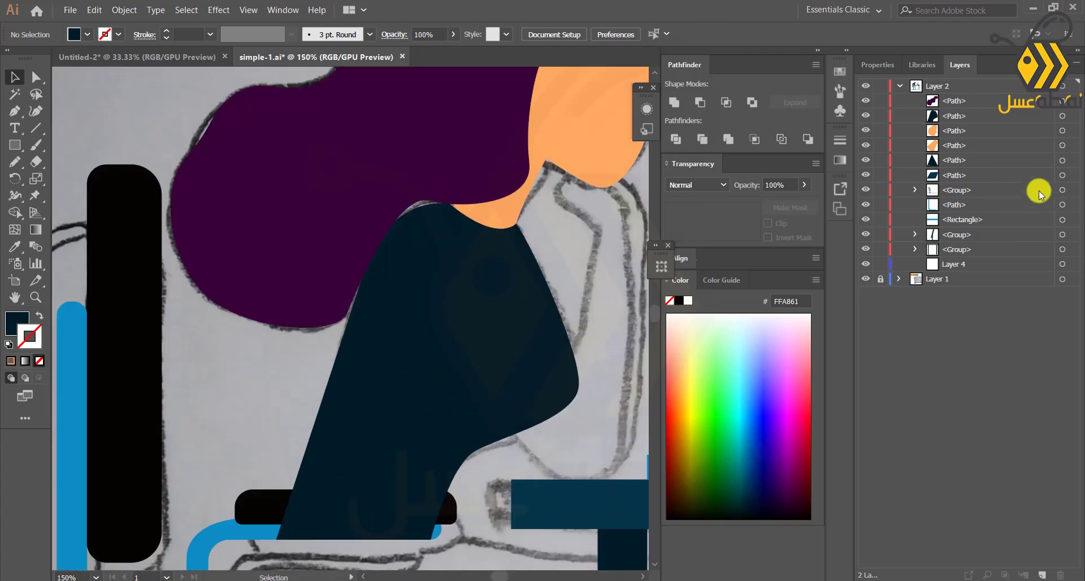
click(998, 191)
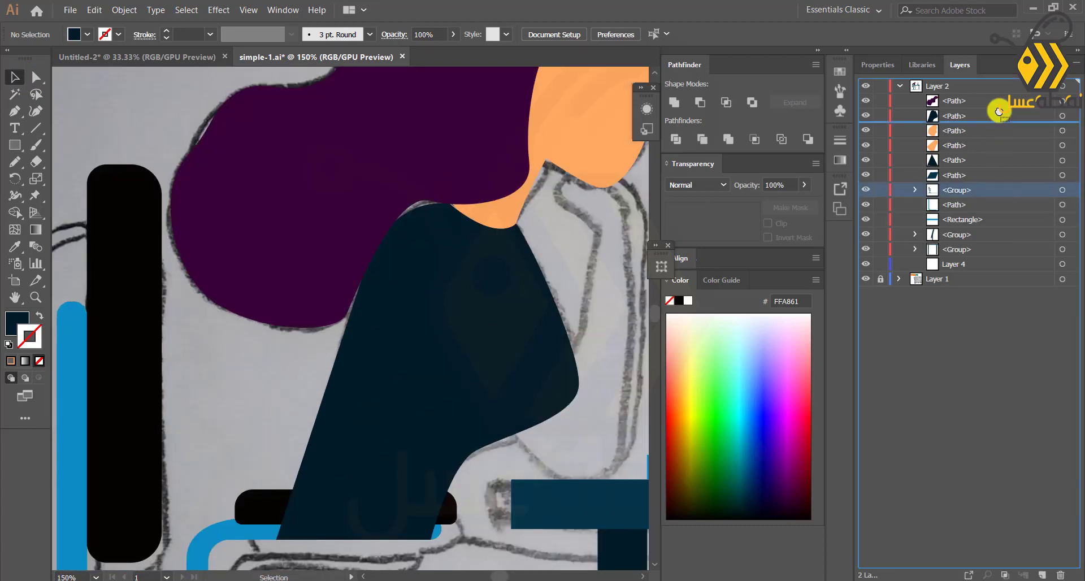
drag(997, 92, 997, 95)
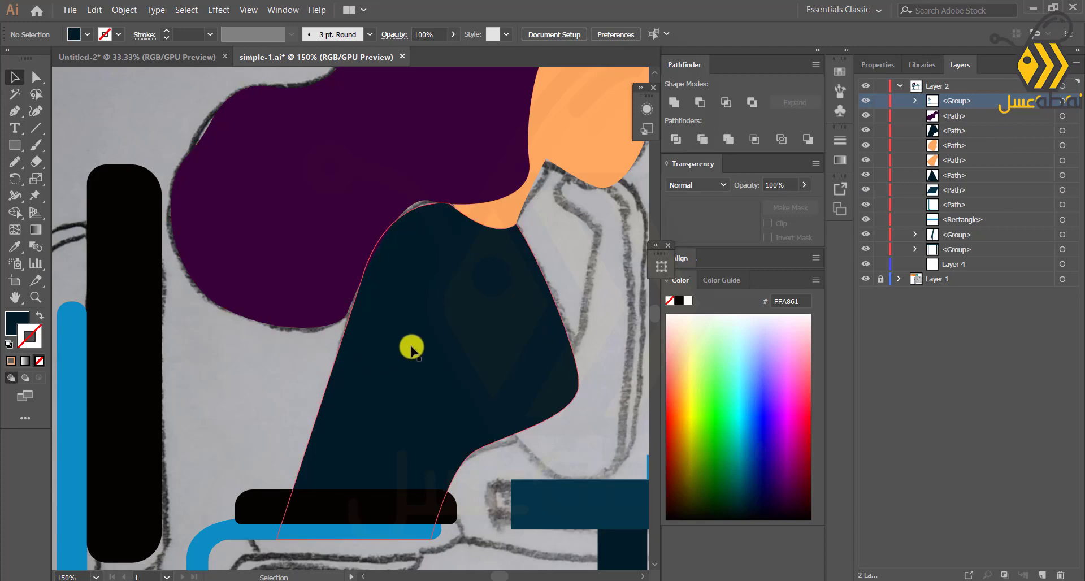
- Bend the torso's shoulder segment slightly outward to follow the sketched shoulder line
scroll(477, 366, up, 2)
click(347, 305)
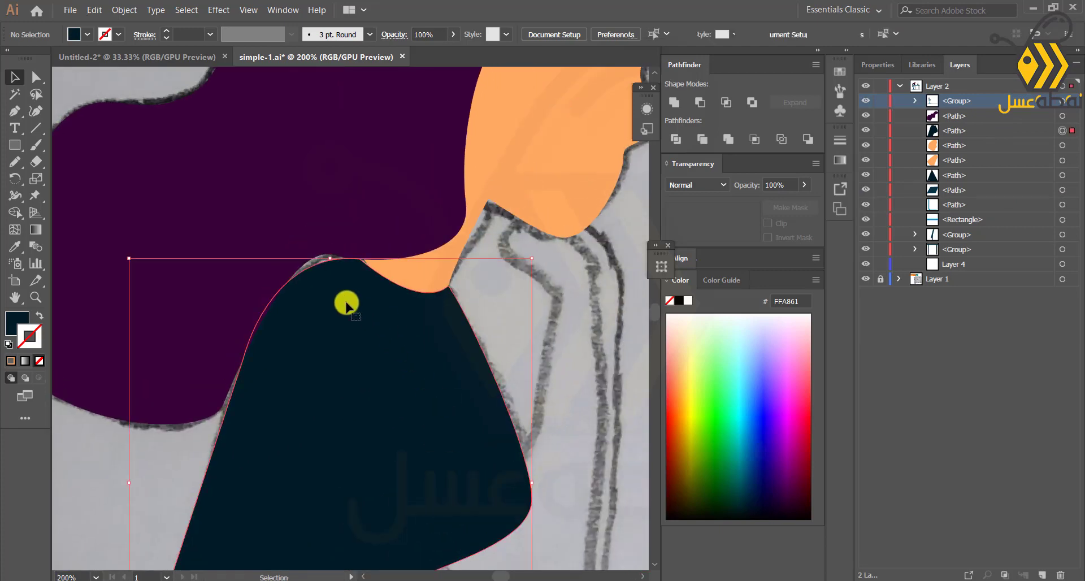
click(35, 77)
click(316, 270)
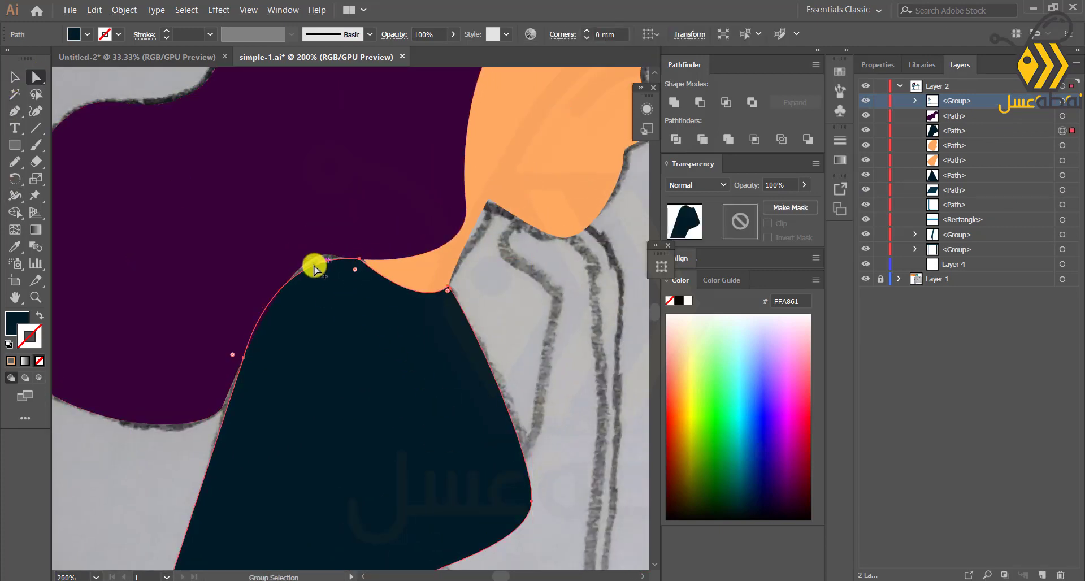
click(15, 112)
drag(301, 274, 301, 268)
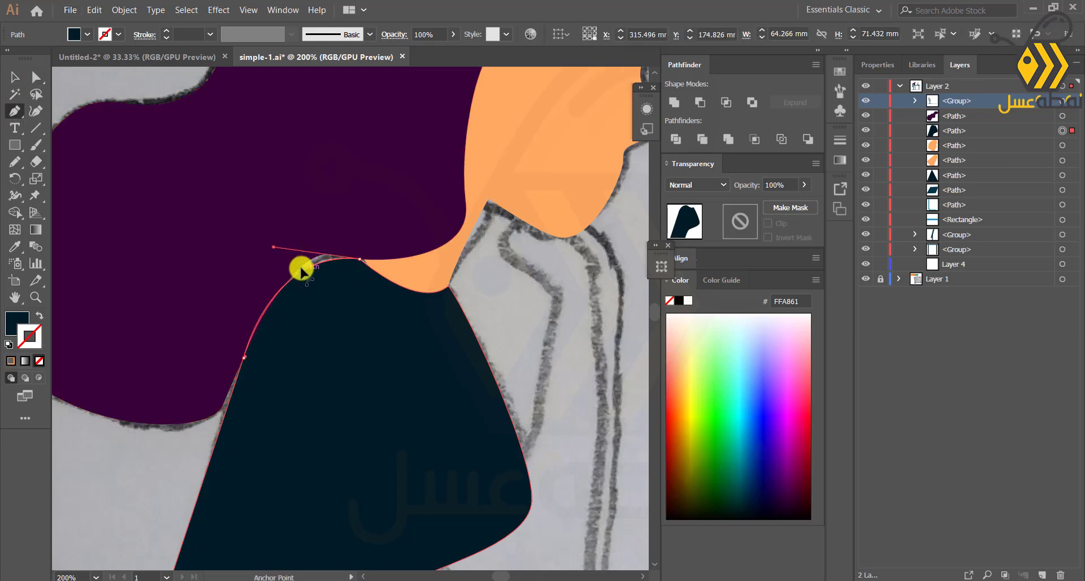
click(114, 490)
- Target the torso path and swap its fill and stroke to expose the sketched arm underneath
scroll(283, 461, down, 3)
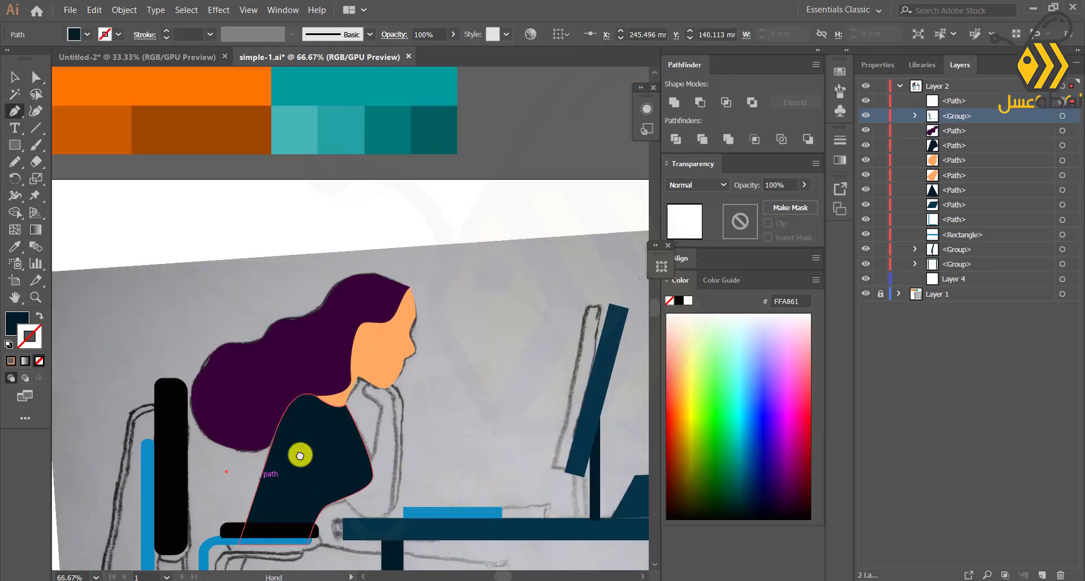
drag(301, 455, 366, 412)
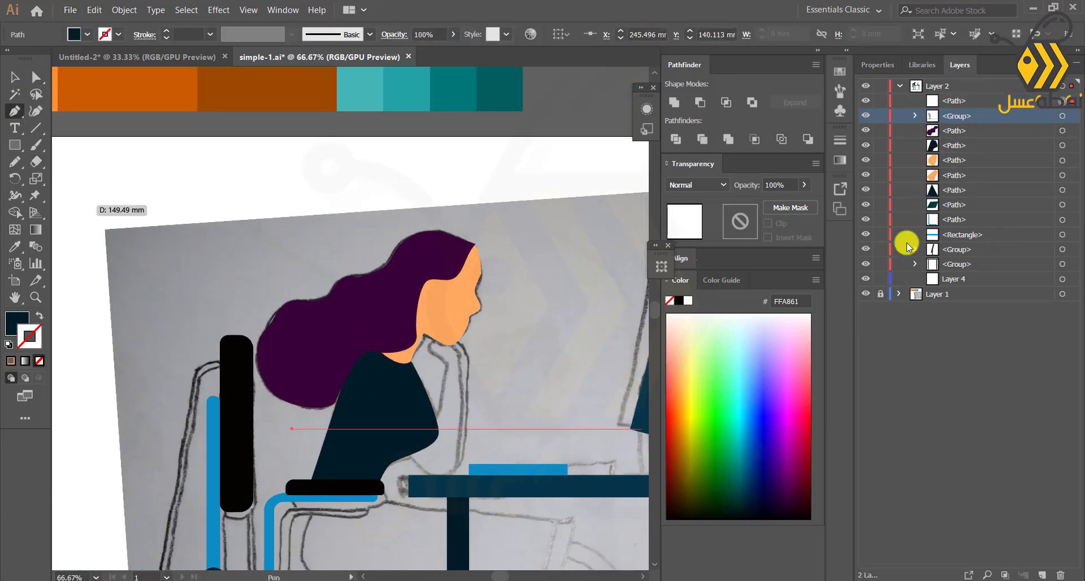
click(1063, 145)
click(39, 315)
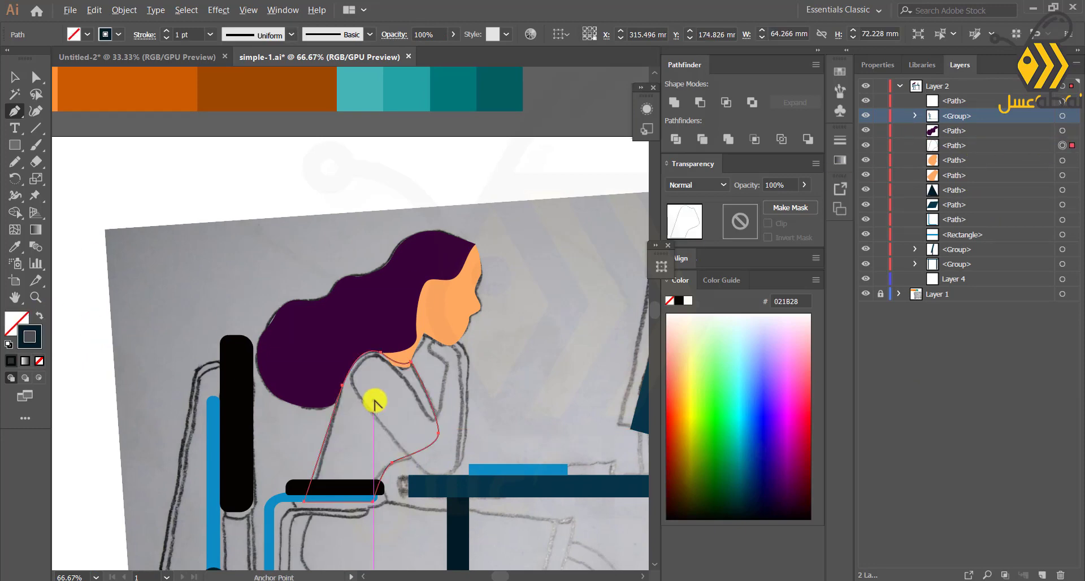
- Trace the sketched bent arm as one closed path, from the shoulder down the inner edge to the hand and back around the elbow
scroll(375, 395, up, 2)
click(311, 262)
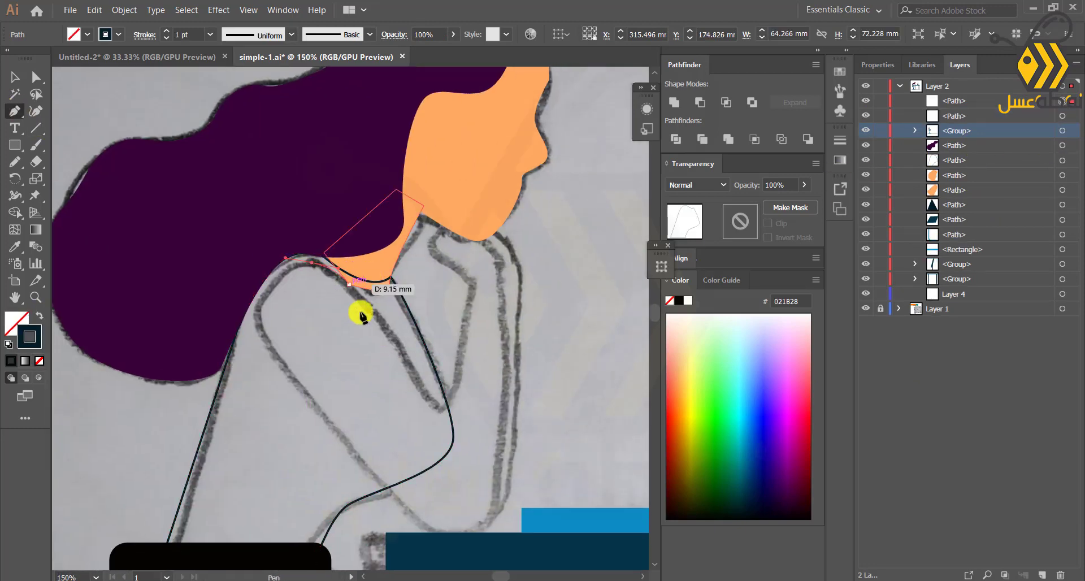
drag(439, 408, 455, 410)
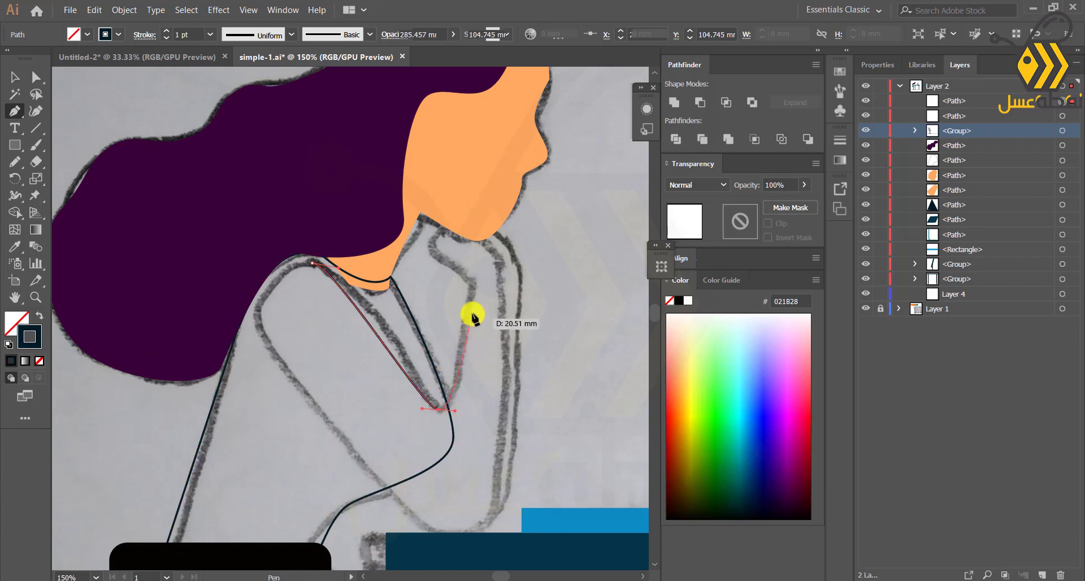
drag(453, 272, 442, 273)
drag(439, 230, 499, 257)
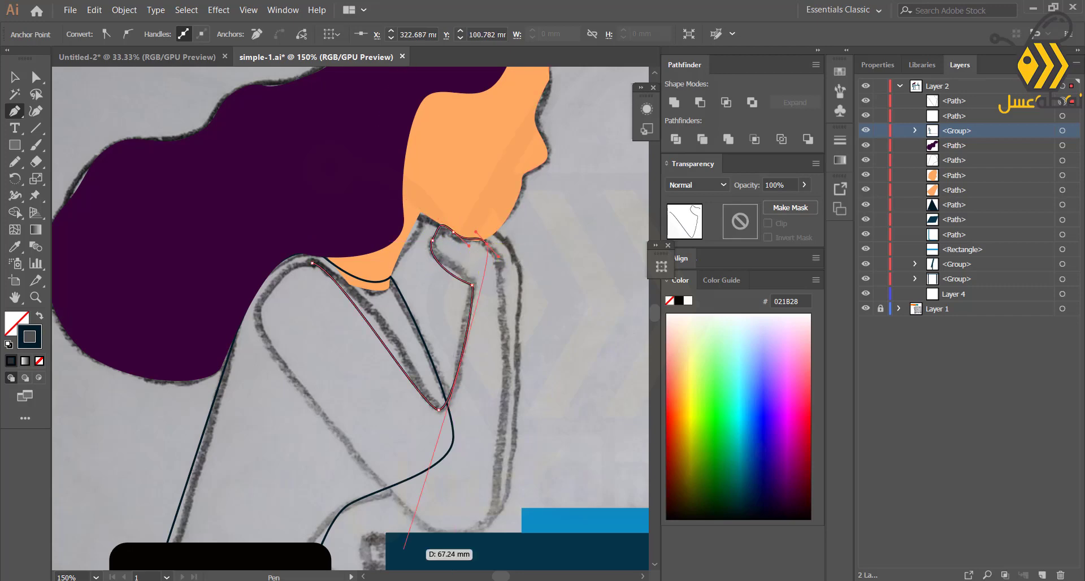
click(467, 580)
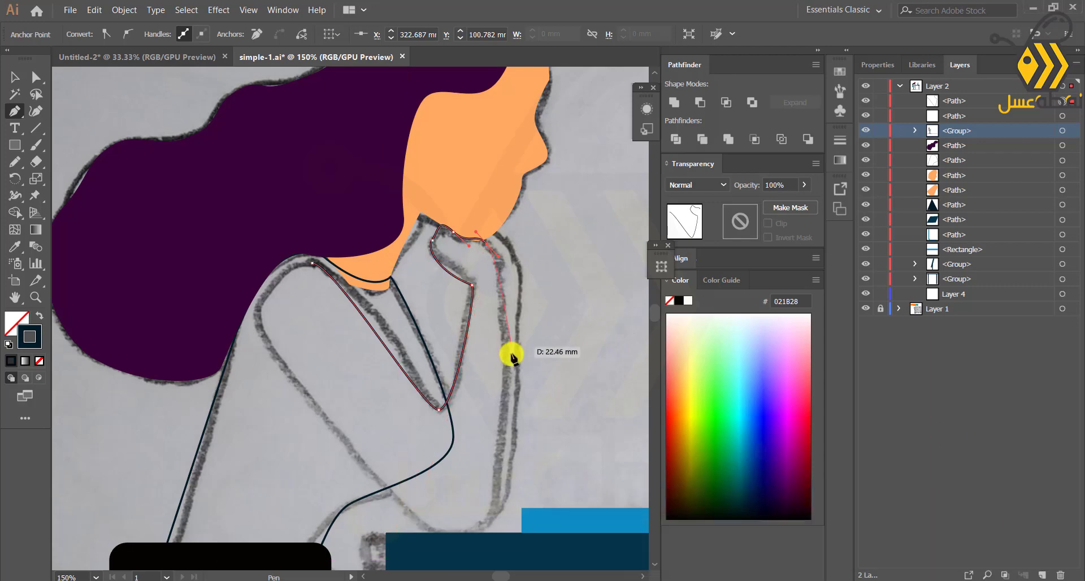
drag(483, 524, 444, 551)
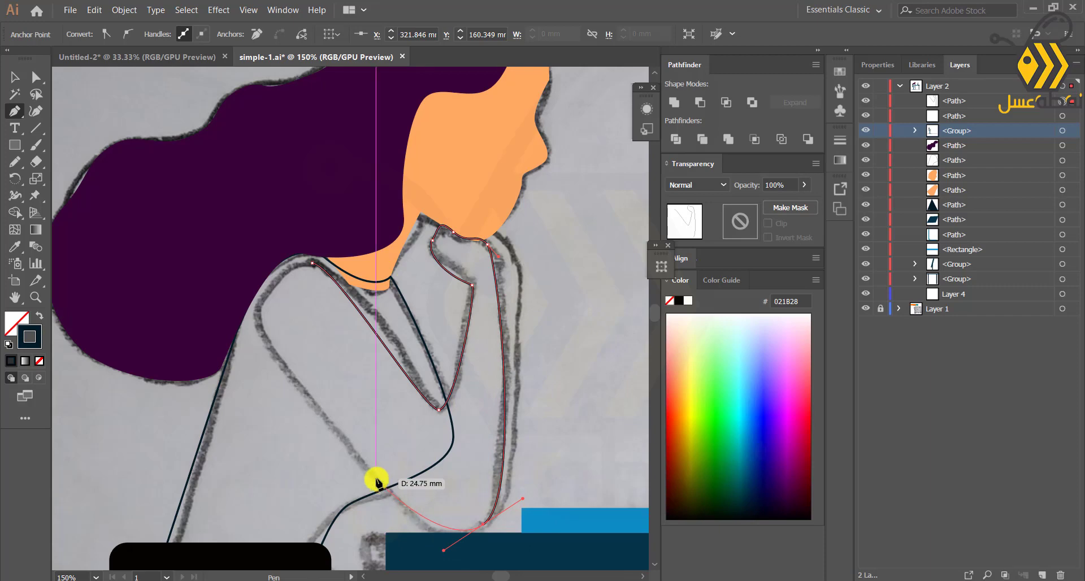
drag(376, 479, 338, 433)
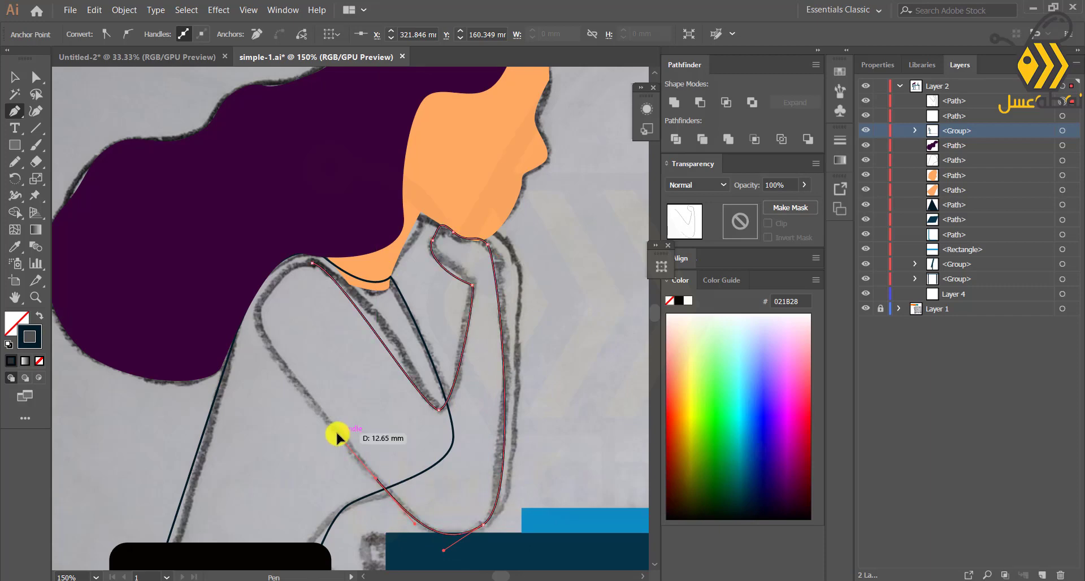
drag(254, 313, 338, 263)
- Fill the arm with the face's skin orange and swap the torso's stroke back to a dark navy fill
click(448, 189)
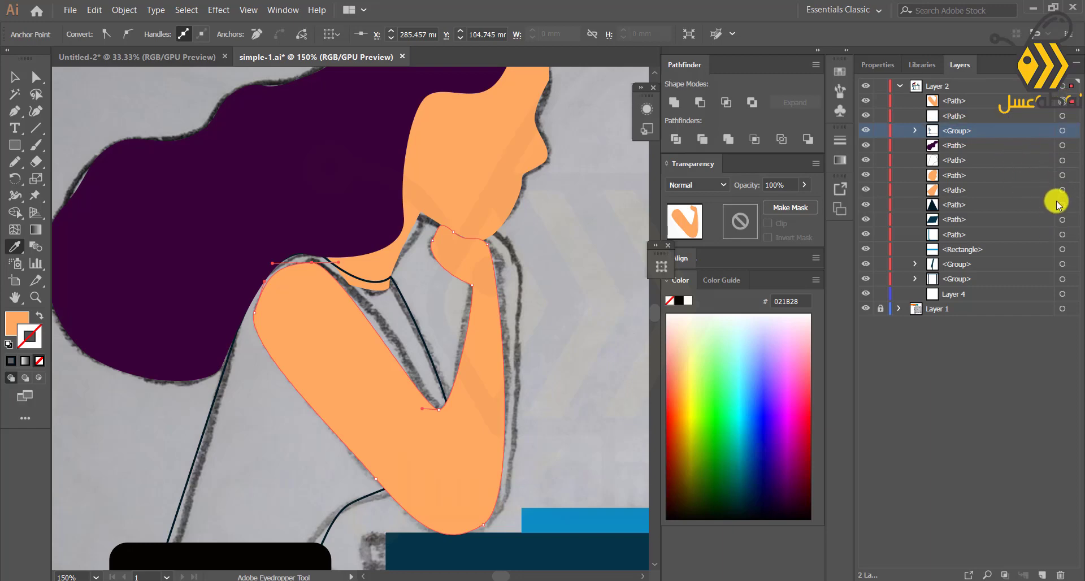
click(1063, 160)
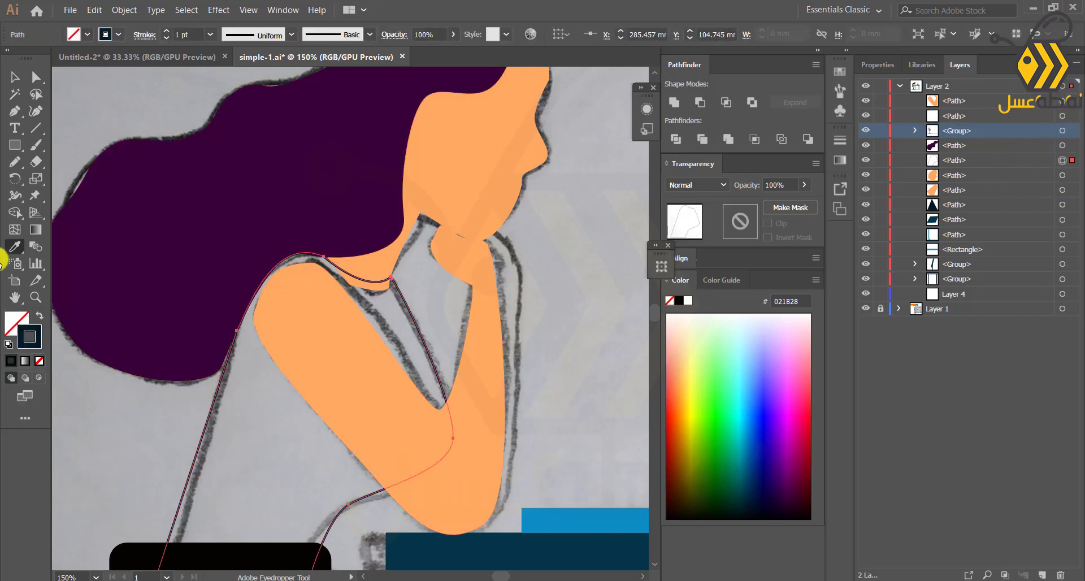
click(39, 316)
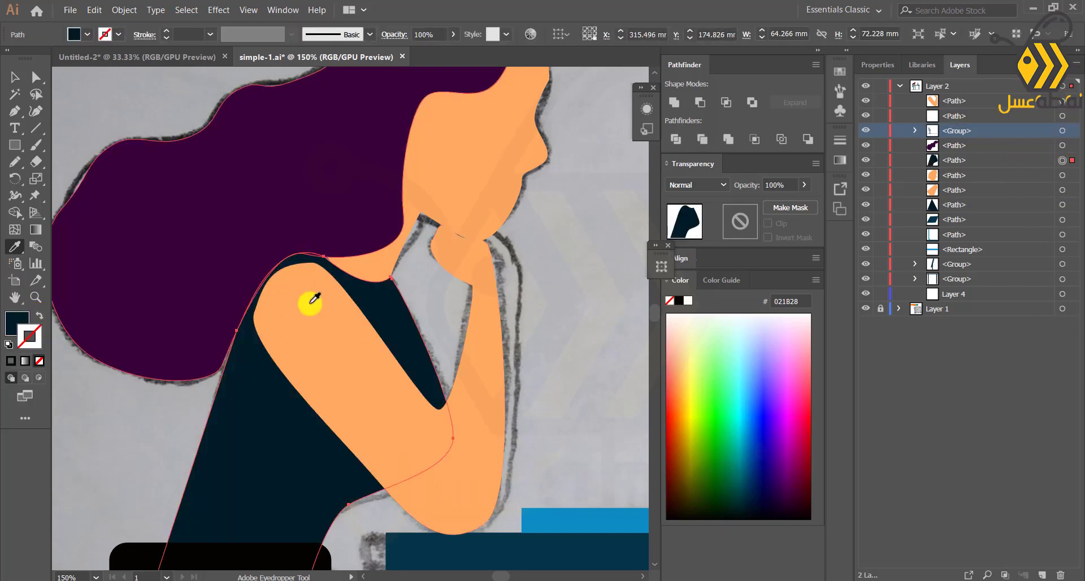
- Duplicate the arm directly beneath the torso in the stacking order and nudge the copy about 3.5 mm to the right
click(981, 104)
click(1063, 101)
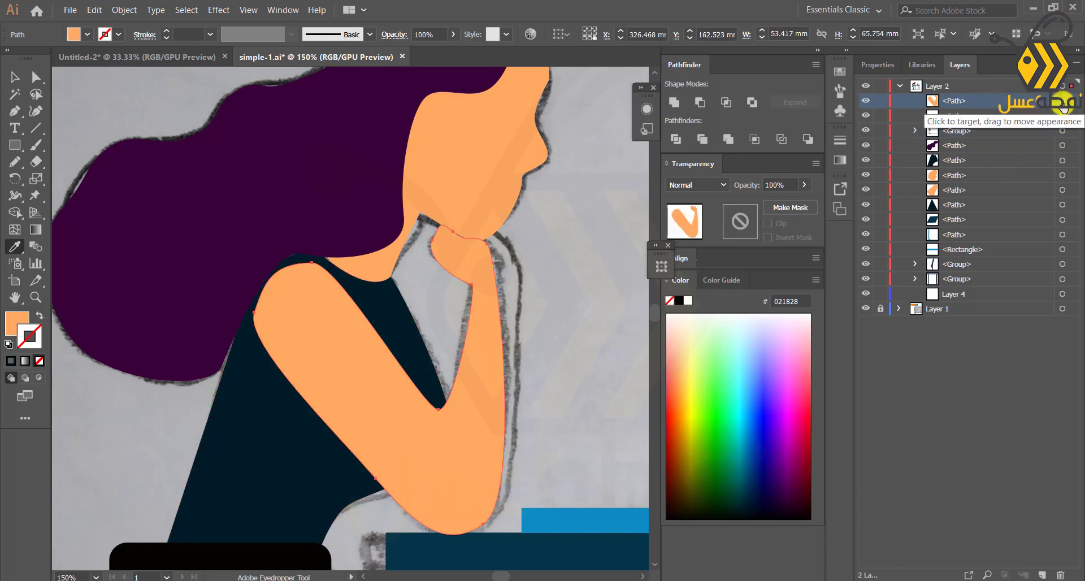
key(ctrl+f)
drag(1015, 102, 1008, 181)
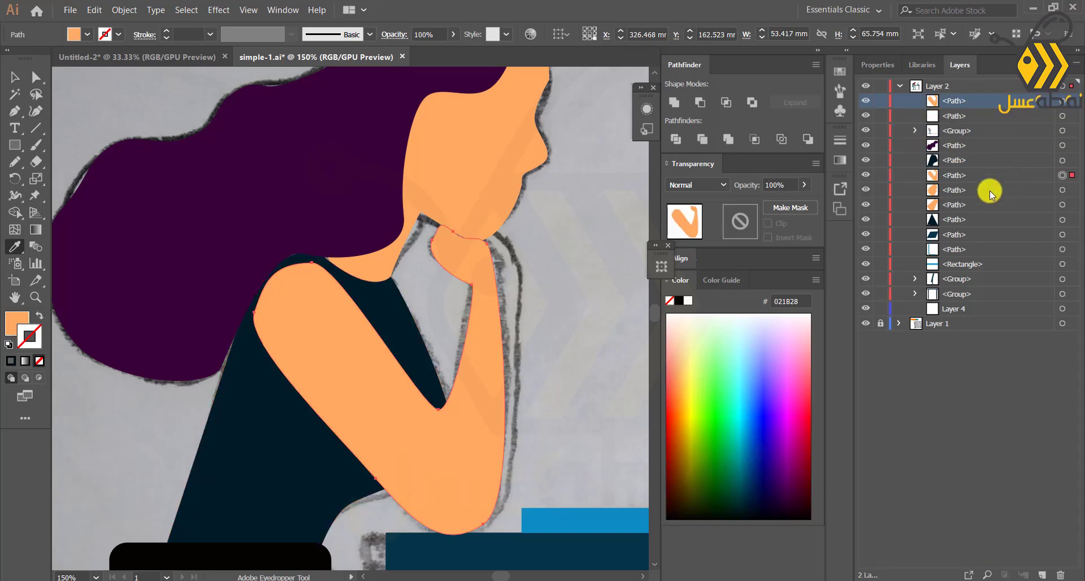
key(Right)
key(Right)
key(Right)
key(Right)
key(Right)
key(Right)
key(Right)
key(Right)
key(Right)
key(Right)
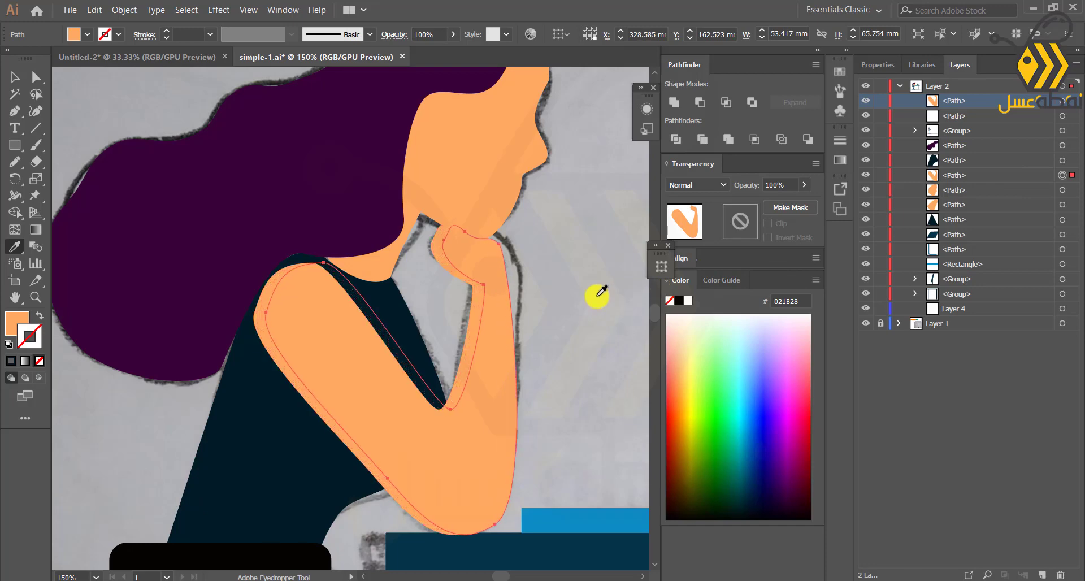
- Darken the rear arm's fill to brown 684429 by lowering its brightness to 41%
double_click(17, 323)
click(449, 373)
drag(426, 315, 421, 371)
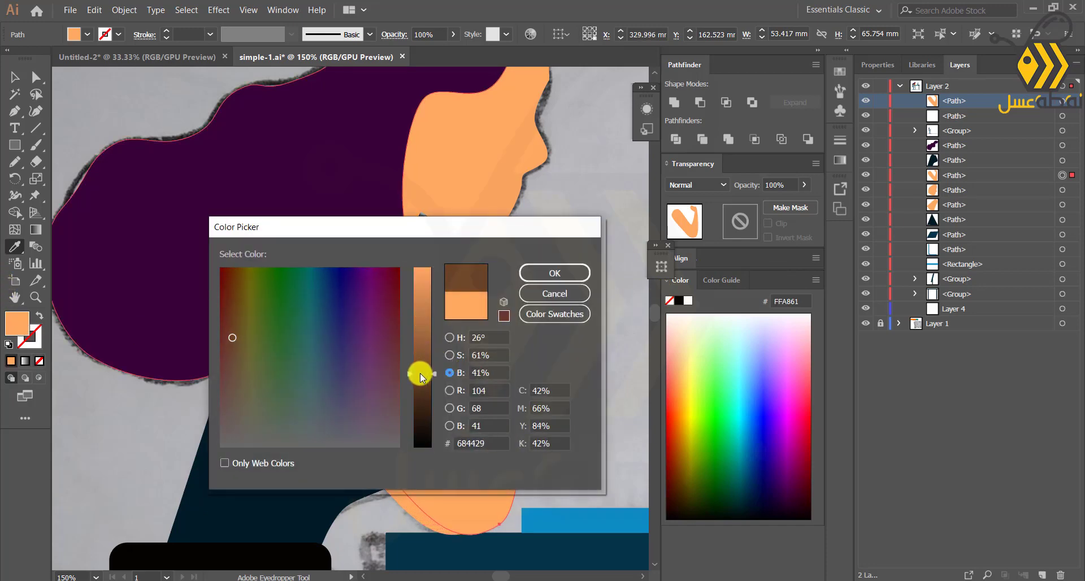
click(554, 273)
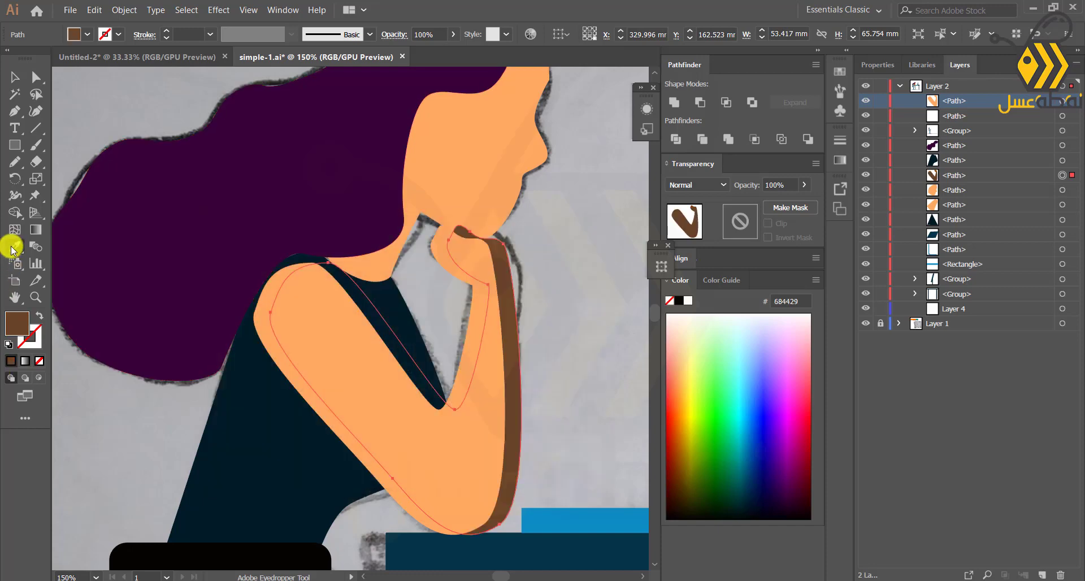
- Fill the rear arm with the torso's dark navy colour and deselect it
click(225, 413)
click(14, 76)
click(585, 297)
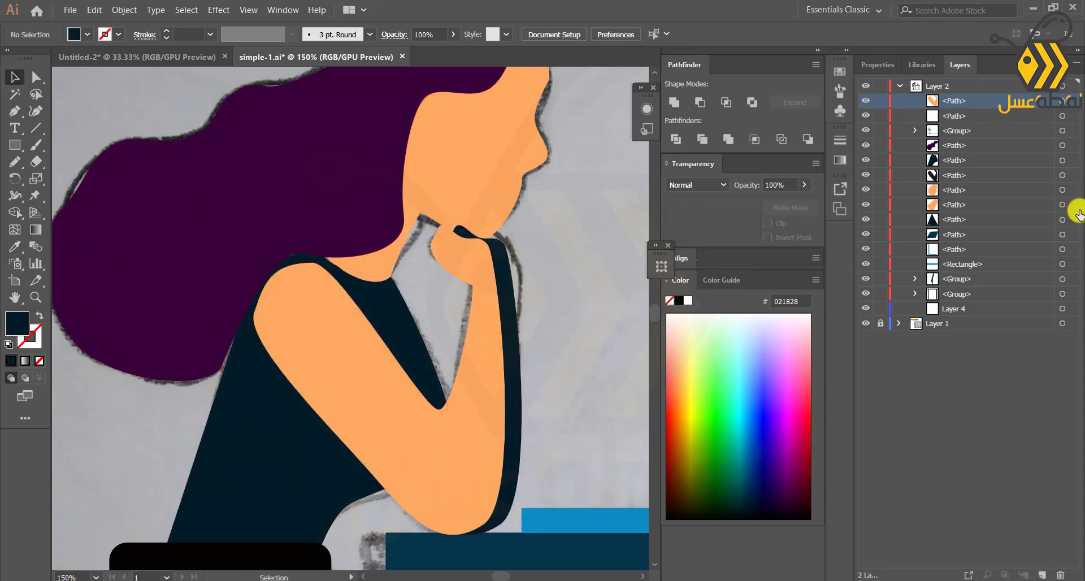
- Move the front arm beneath the face in the stacking order, with the torso and rear arm directly under it
drag(984, 114, 970, 197)
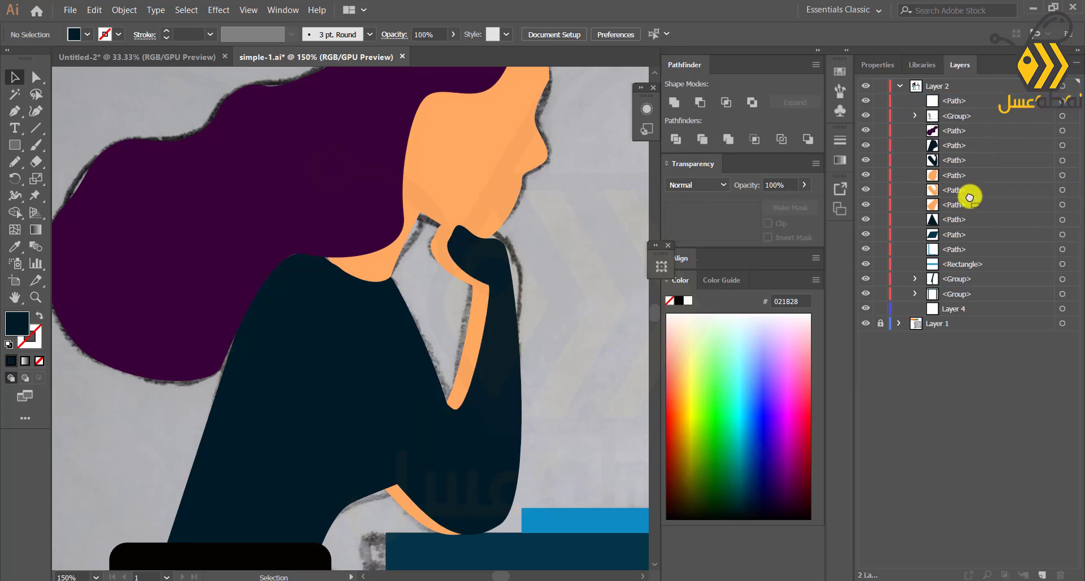
click(970, 161)
drag(961, 145, 965, 199)
shift+click(965, 158)
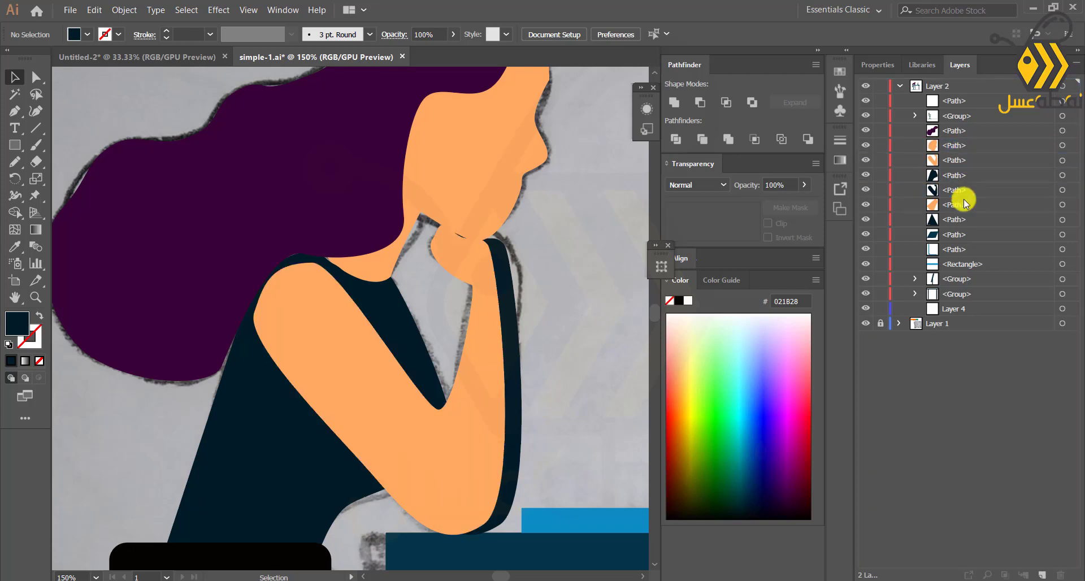
- Trace the skirt as a closed orange shape, from below the armrest around the seat to the hem and back along the thigh
click(460, 239)
click(92, 97)
scroll(102, 271, down, 2)
drag(76, 355, 209, 294)
scroll(355, 444, up, 1)
click(14, 111)
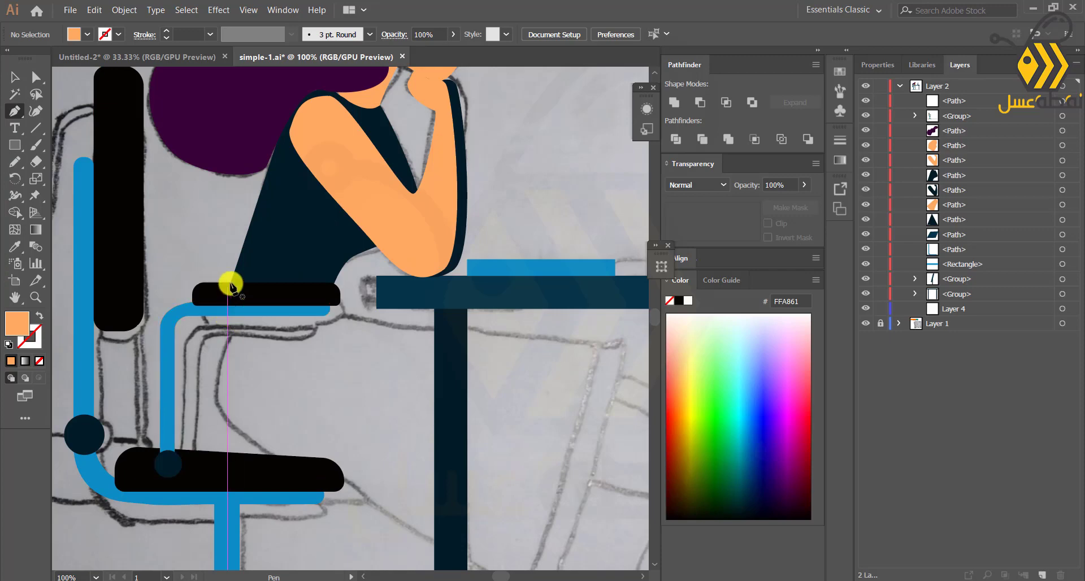
mouse_move(210, 353)
mouse_down()
mouse_move(243, 443)
mouse_move(211, 358)
mouse_move(189, 387)
mouse_move(210, 359)
mouse_up()
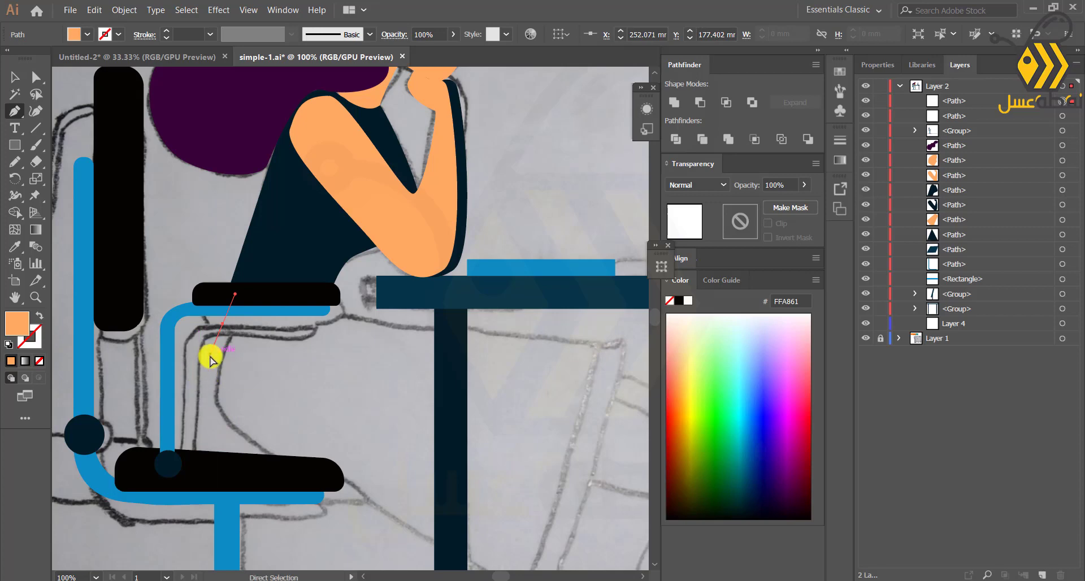
drag(181, 415, 347, 469)
key(ctrl+z)
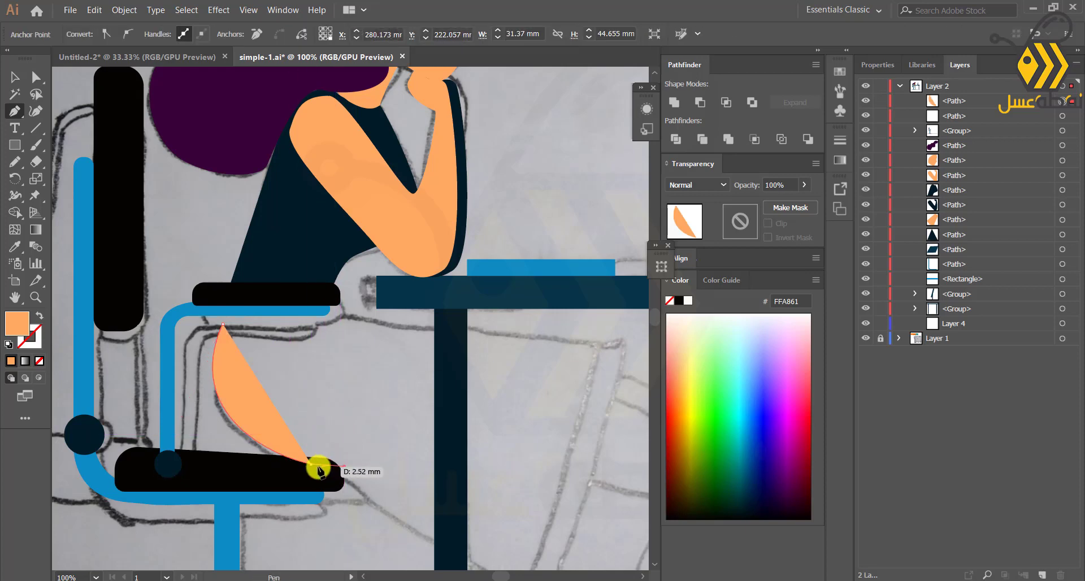
drag(343, 401, 284, 245)
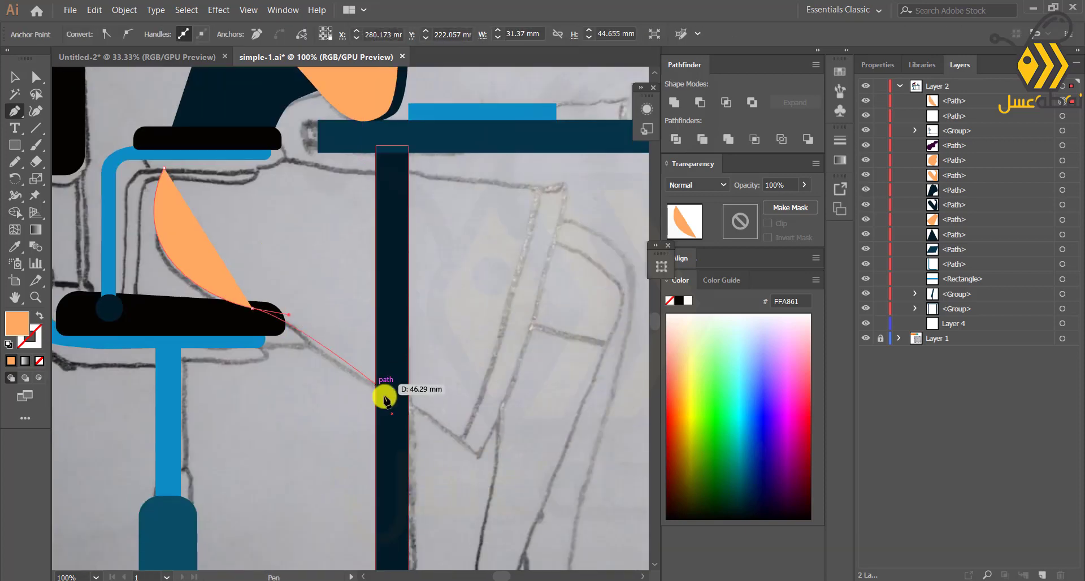
click(477, 453)
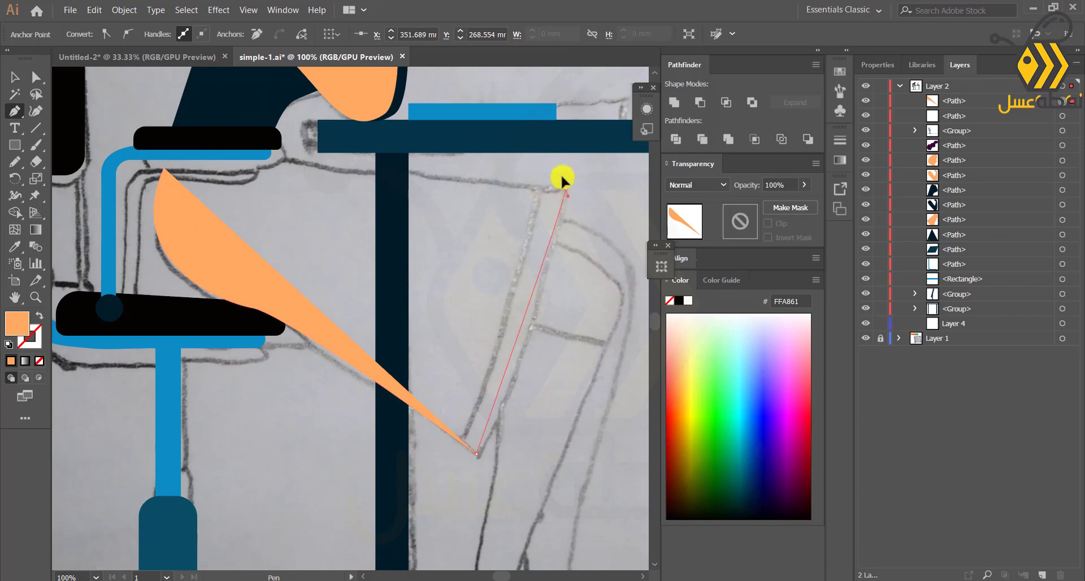
drag(558, 155, 547, 178)
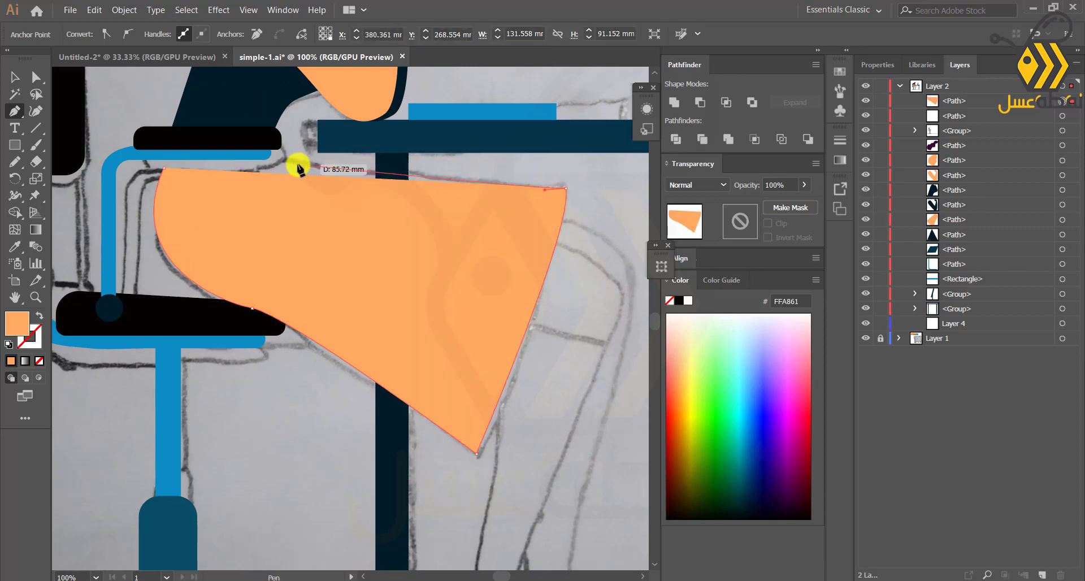
click(259, 160)
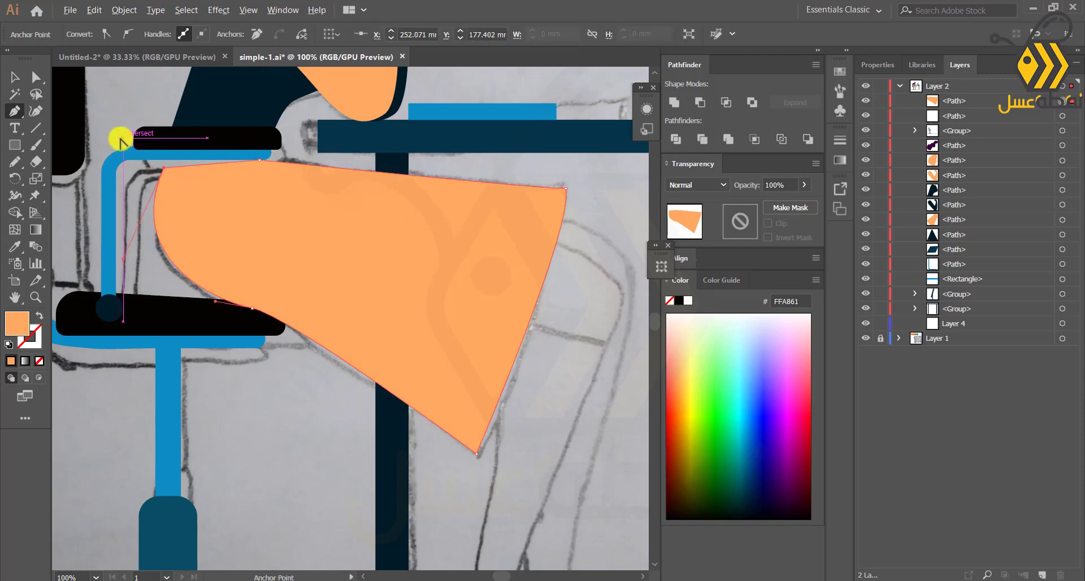
- Nudge the skirt's upper rear anchor up about 2.8 mm to meet the underside of the armrest
scroll(121, 138, up, 2)
click(13, 247)
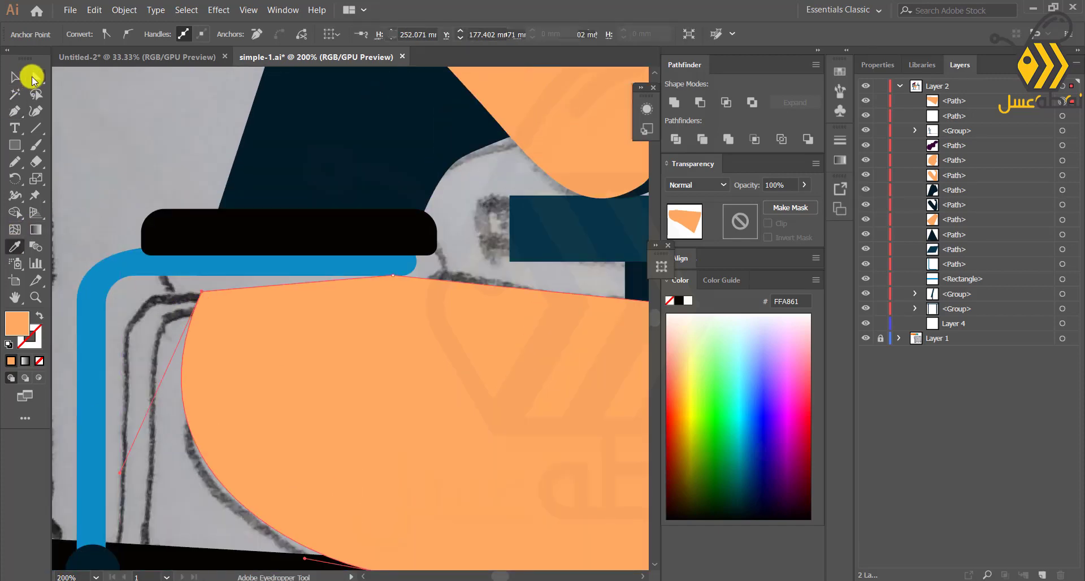
click(33, 80)
key(Up)
key(Up)
key(Up)
key(Up)
key(Up)
key(Up)
key(Up)
key(Up)
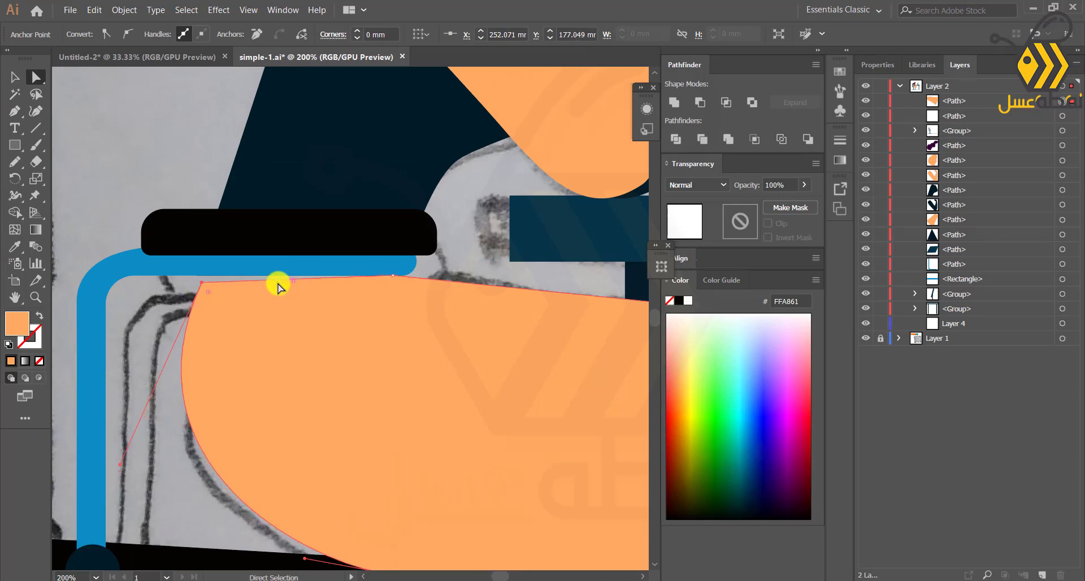
drag(277, 287, 346, 281)
- Place the skirt directly beneath the chair group in the stacking order and fill it with the desktop's navy colour 053449
drag(955, 103, 949, 147)
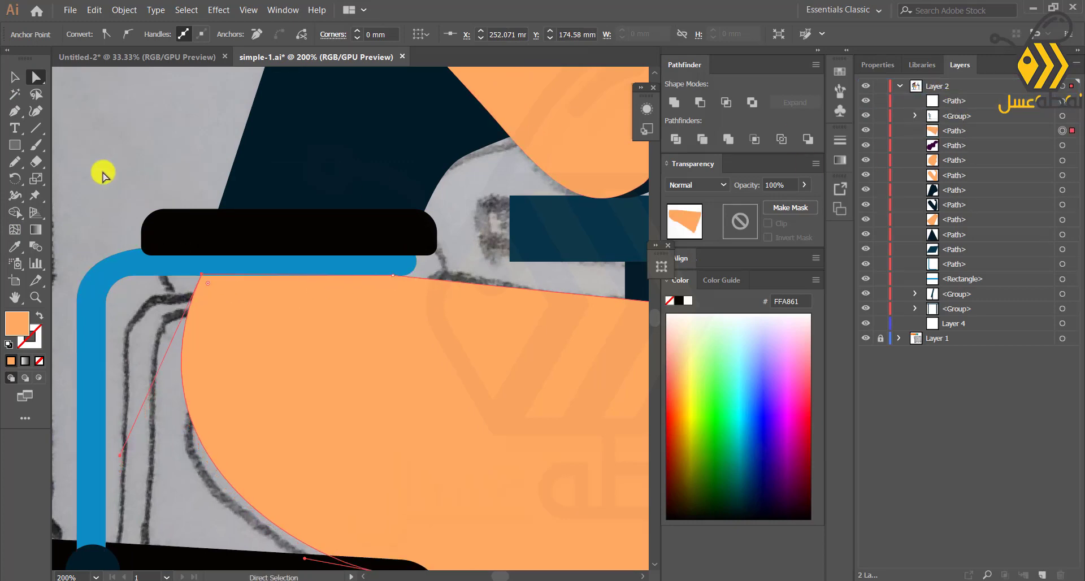
scroll(104, 178, down, 2)
click(13, 246)
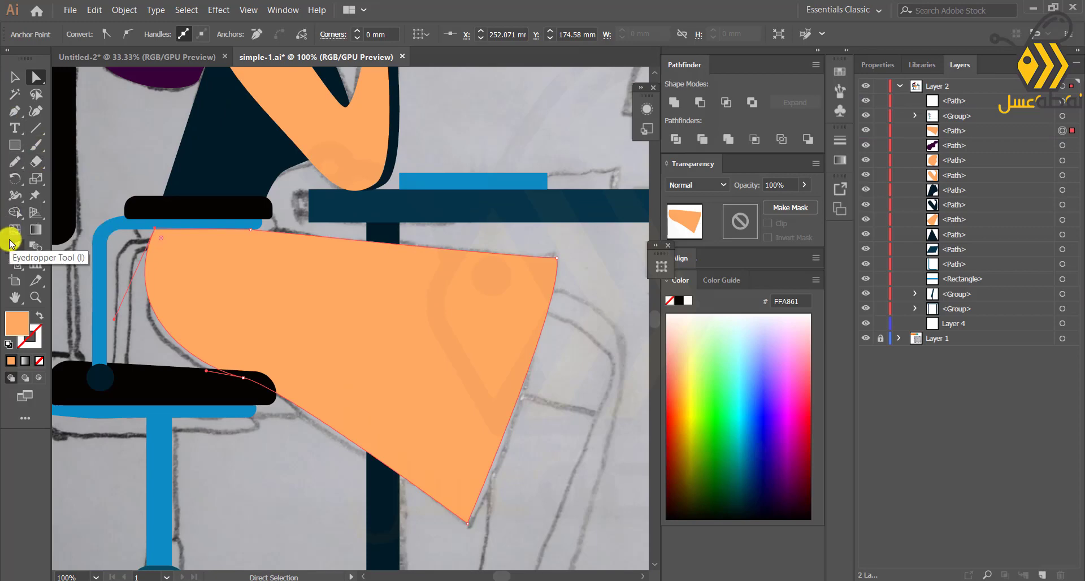
click(371, 200)
click(15, 77)
click(145, 164)
- Draw a narrow slanted stripe across the skirt, running parallel to its hem from the top edge to the underside
scroll(145, 164, down, 2)
drag(148, 144, 303, 245)
scroll(548, 440, up, 2)
scroll(548, 438, down, 1)
drag(485, 416, 511, 416)
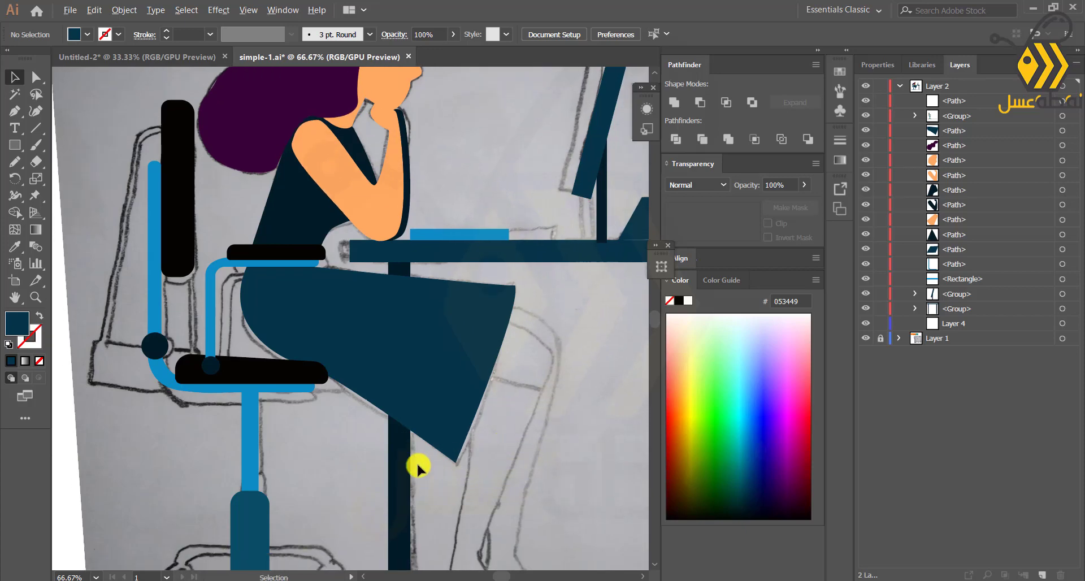
scroll(453, 453, up, 1)
click(14, 111)
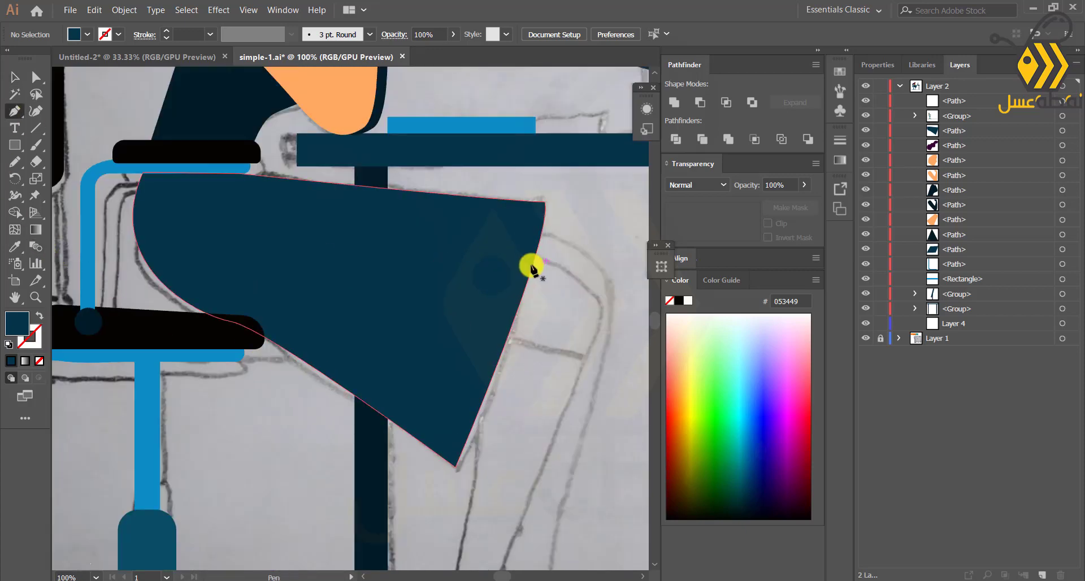
click(534, 202)
click(448, 450)
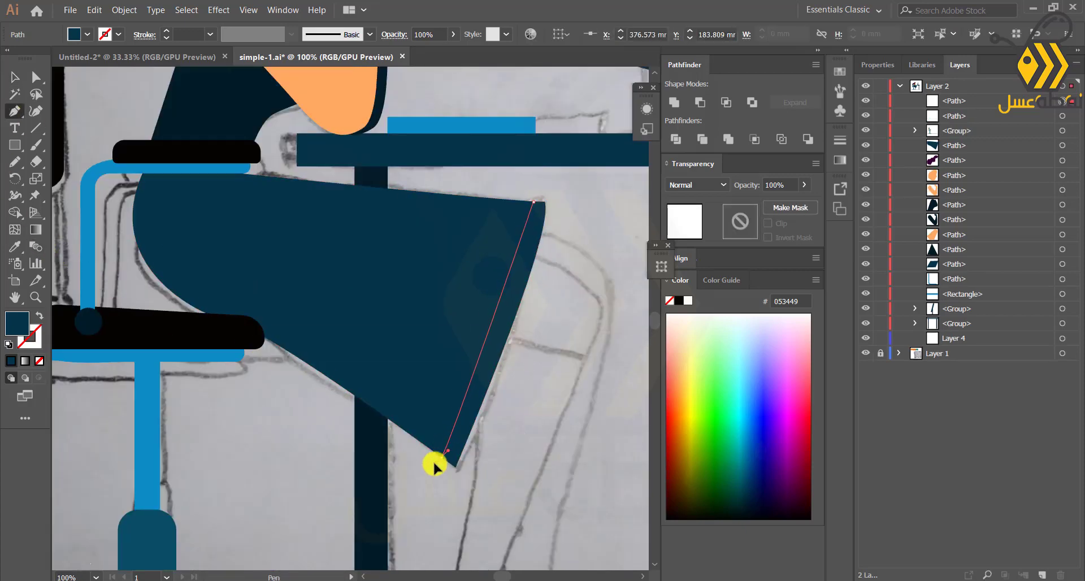
click(426, 446)
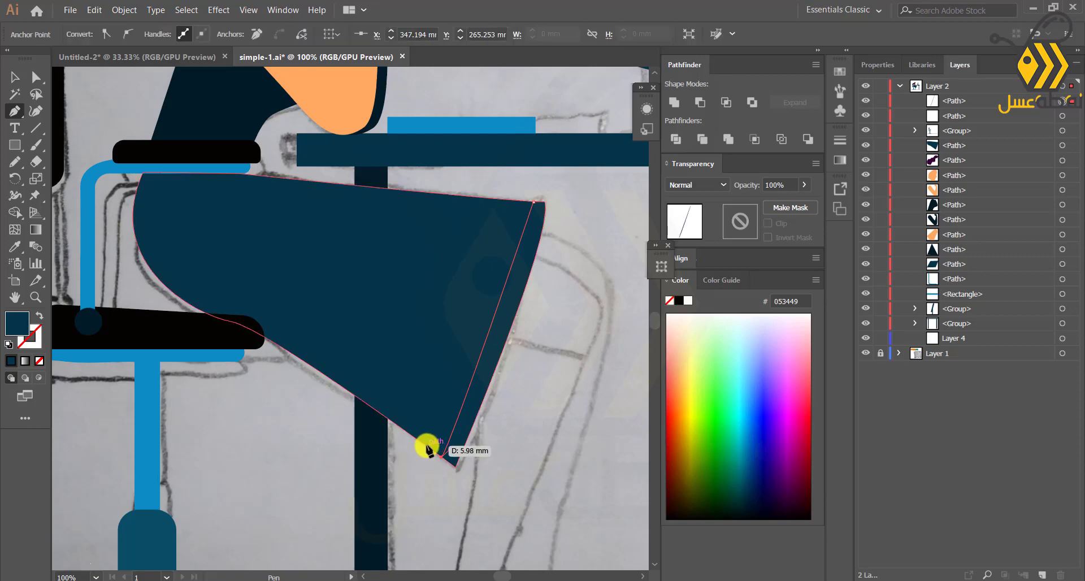
click(514, 200)
- Fill the hem stripe with the hair's dark purple colour and deselect it
alt+scroll(351, 273, down, 1)
scroll(351, 273, up, 3)
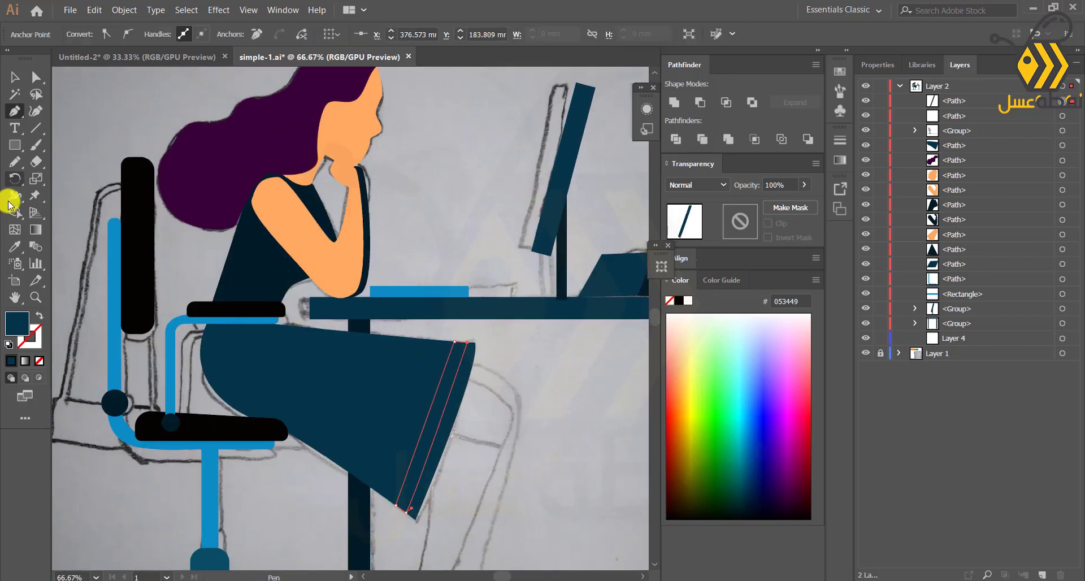
click(14, 247)
click(226, 163)
click(15, 77)
click(85, 181)
- Start outlining the front boot with curved Pen segments along the sole to the toe and up the instep to the ankle
alt+scroll(198, 348, down, 1)
drag(255, 358, 235, 242)
key(ctrl+plus)
key(ctrl+plus)
drag(382, 446, 323, 253)
click(12, 112)
drag(278, 395, 294, 310)
drag(315, 268, 290, 339)
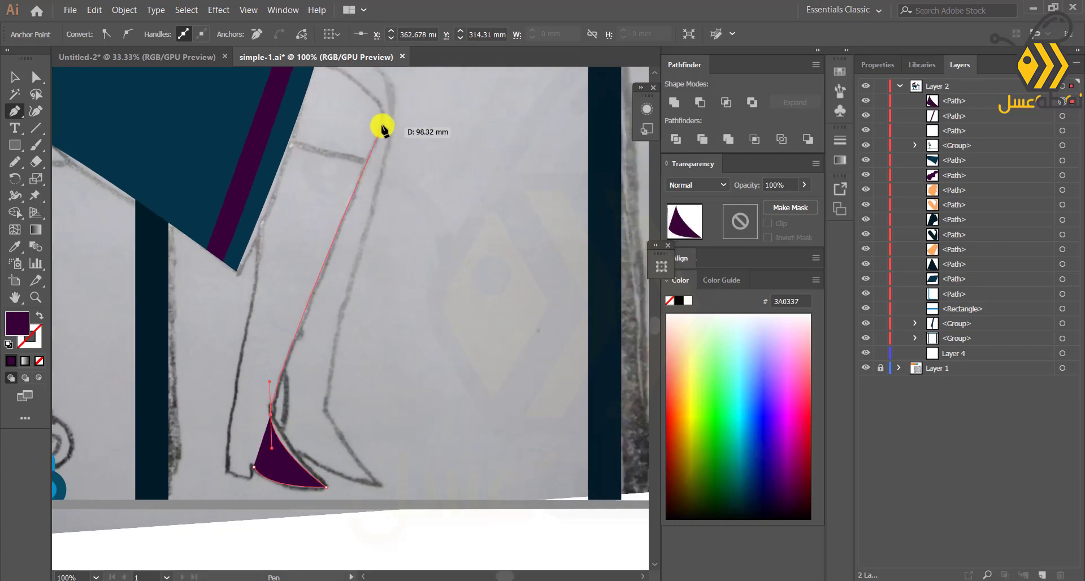
drag(383, 86, 383, 86)
drag(326, 129, 430, 187)
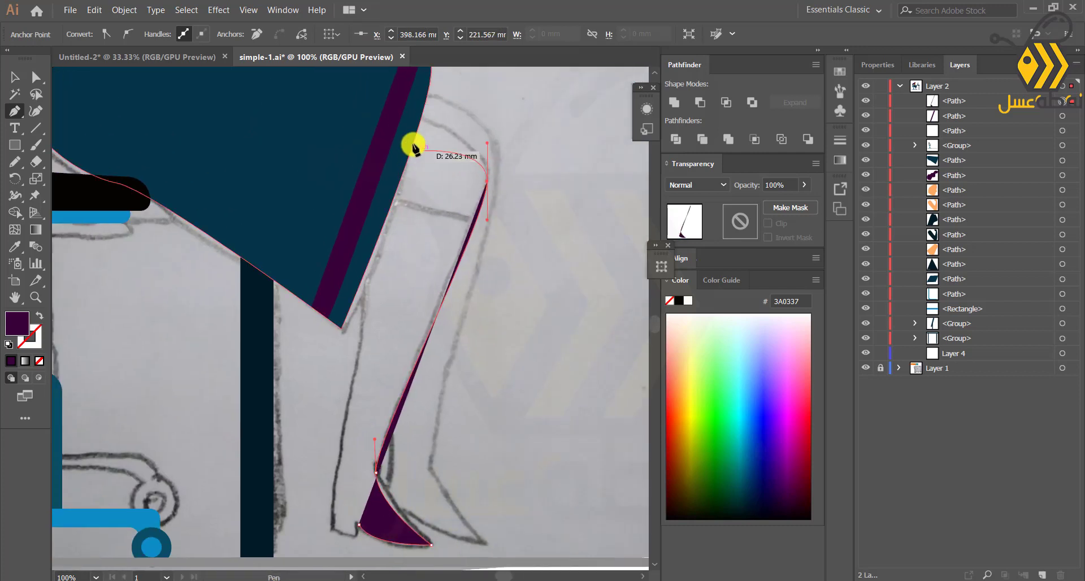
key(ctrl+z)
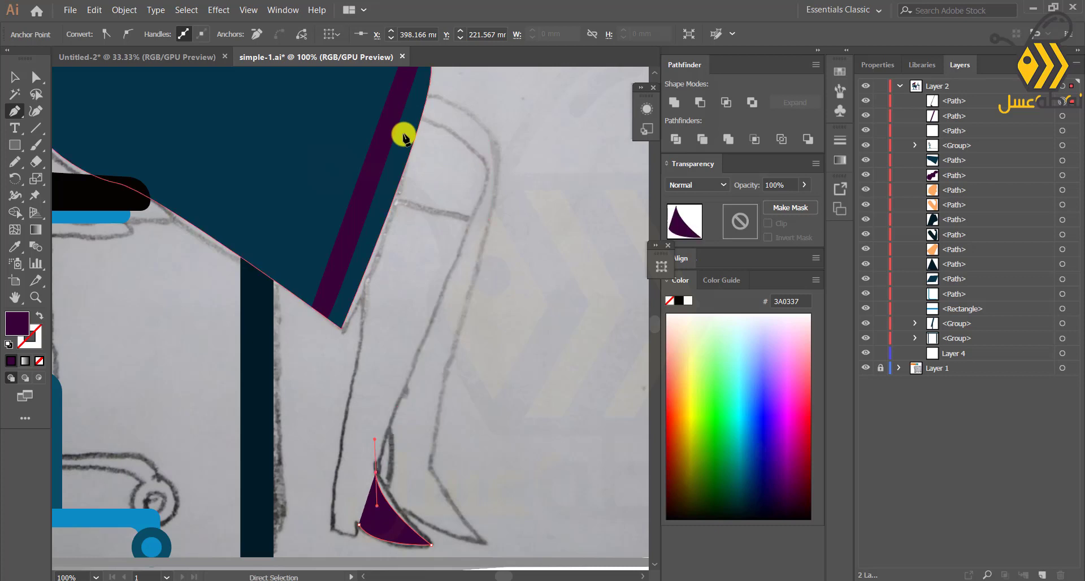
- Complete the boot outline up the shin, across its top edge, down the back of the calf and around the heel, then deselect it
click(474, 216)
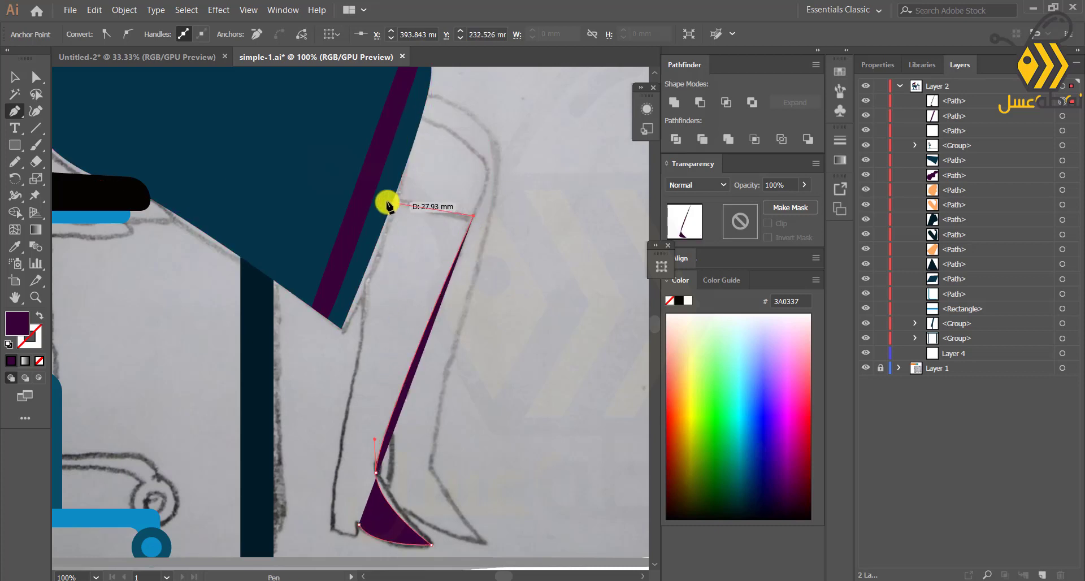
click(394, 204)
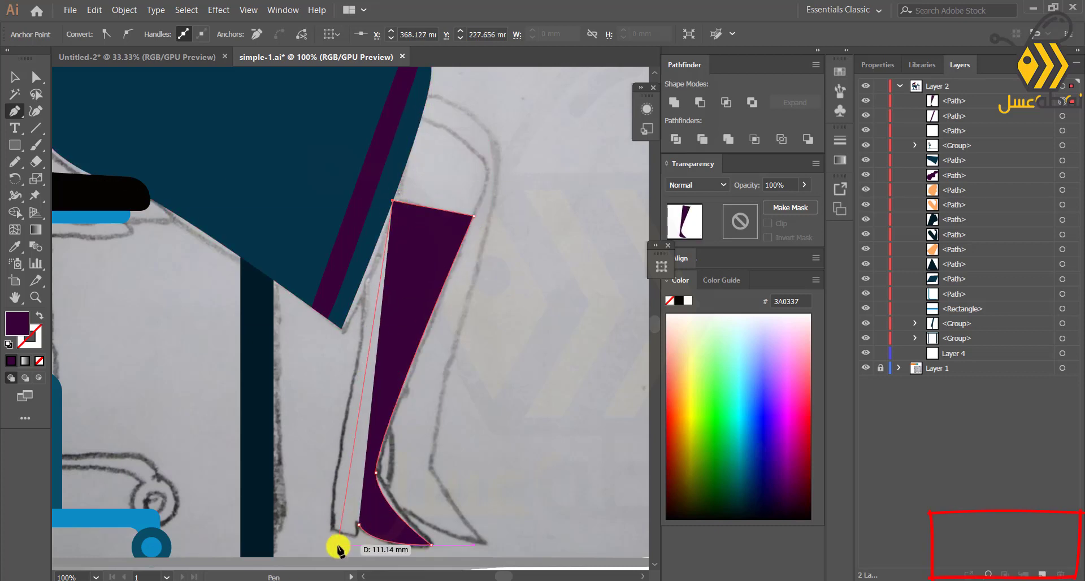
drag(333, 525, 337, 550)
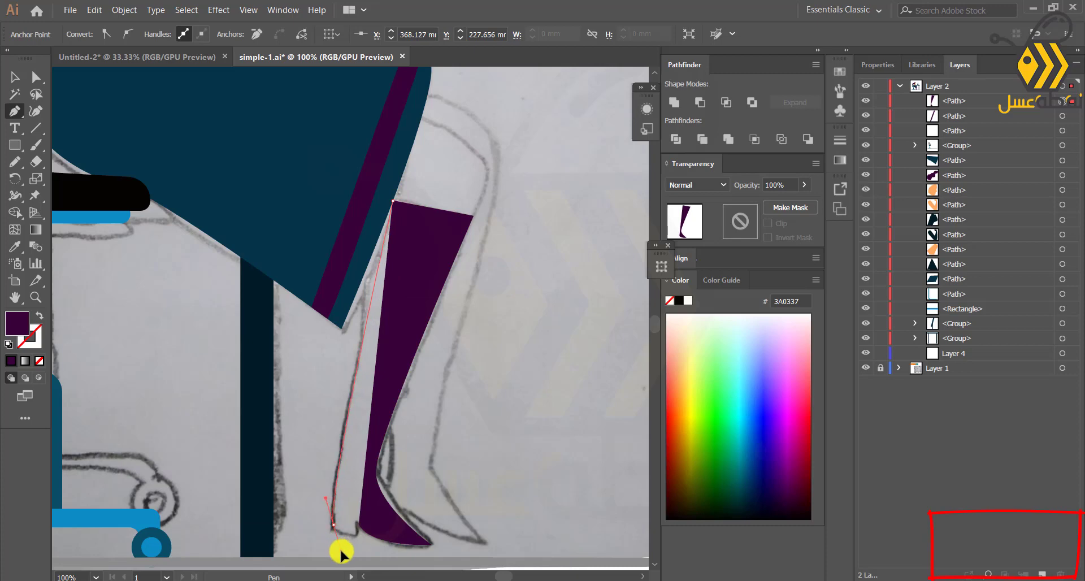
click(356, 536)
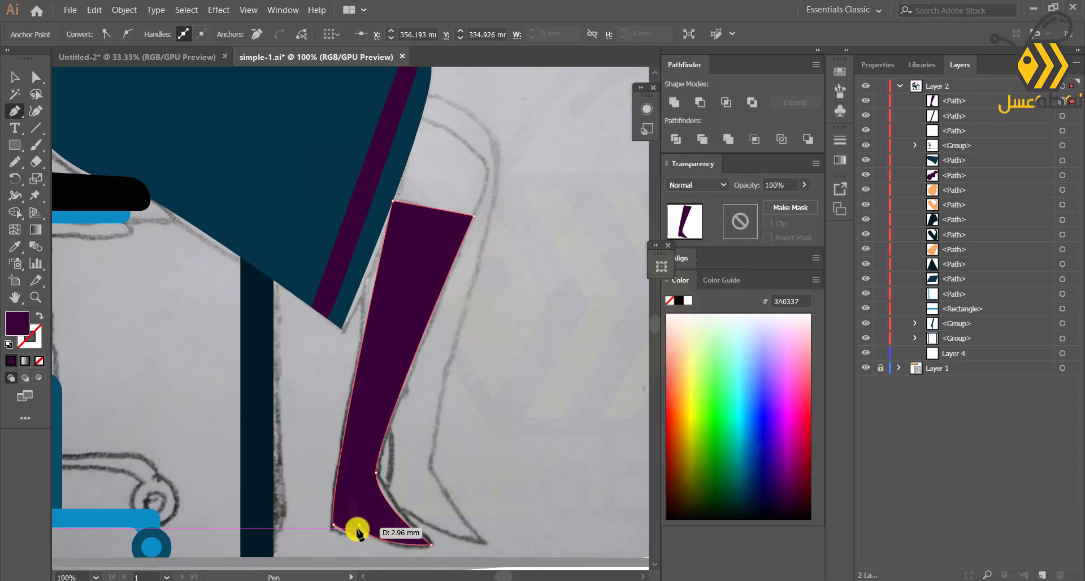
drag(358, 524, 359, 496)
scroll(340, 440, down, 2)
scroll(388, 400, up, 3)
drag(392, 366, 444, 535)
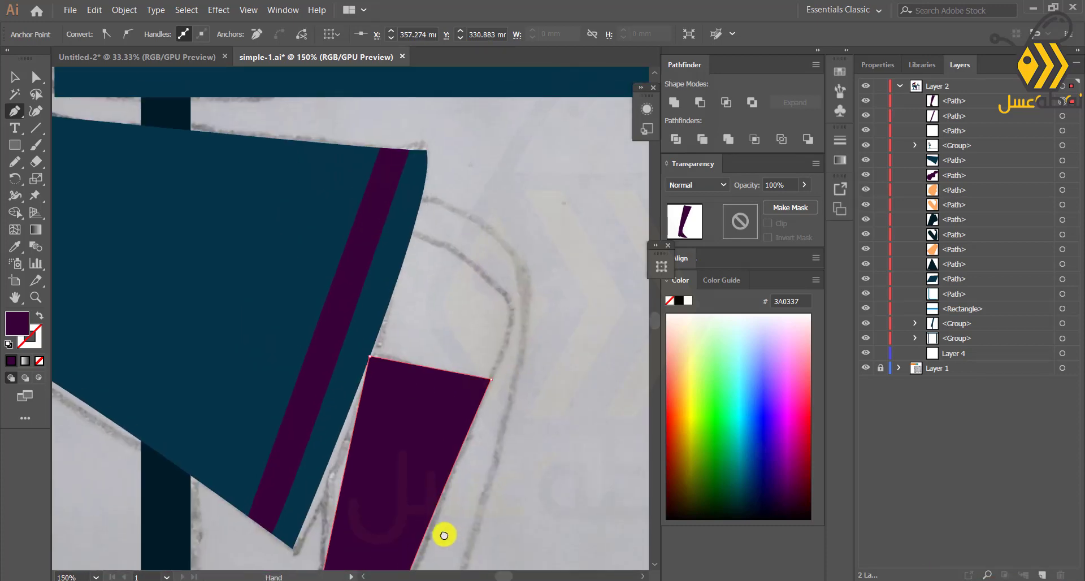
scroll(274, 398, down, 3)
scroll(300, 356, up, 1)
scroll(341, 382, up, 1)
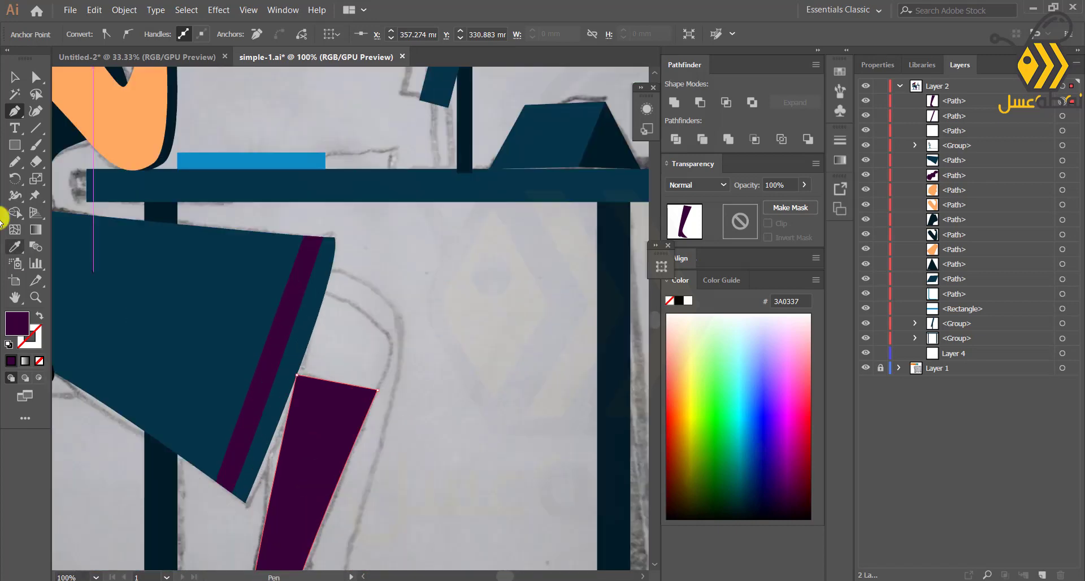
click(17, 79)
click(108, 164)
- Draw the bare knee shape between the boot's top edge and the skirt hem, rounding its front along the sketch
click(16, 115)
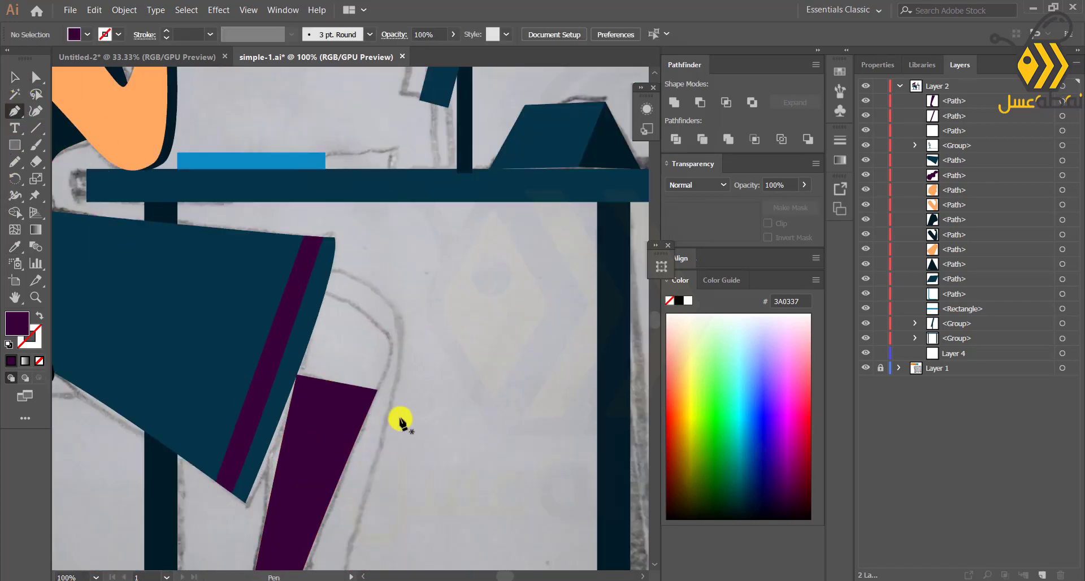
click(377, 389)
drag(380, 319, 380, 319)
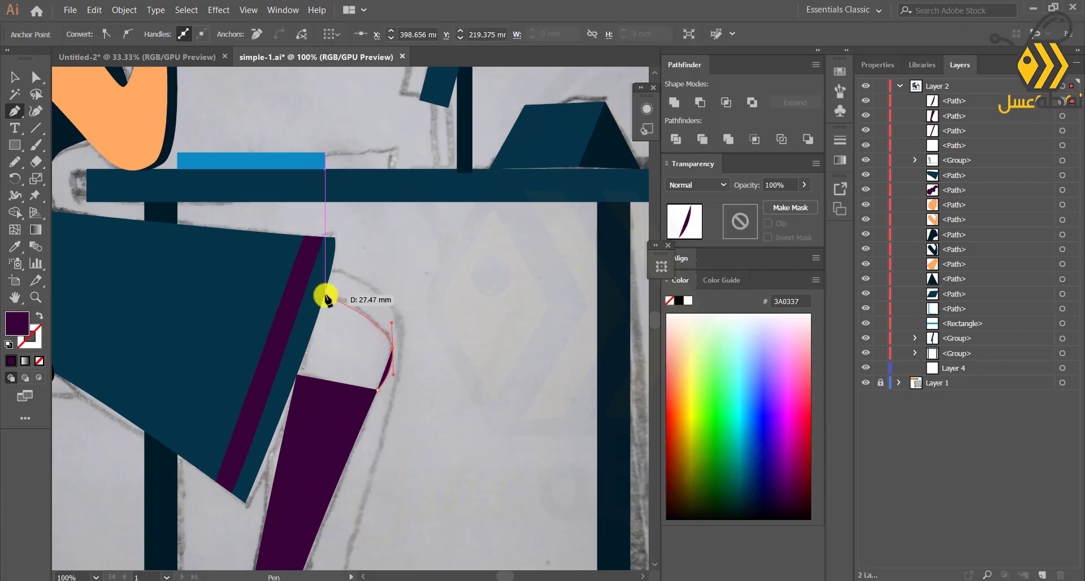
drag(325, 292, 292, 371)
click(291, 369)
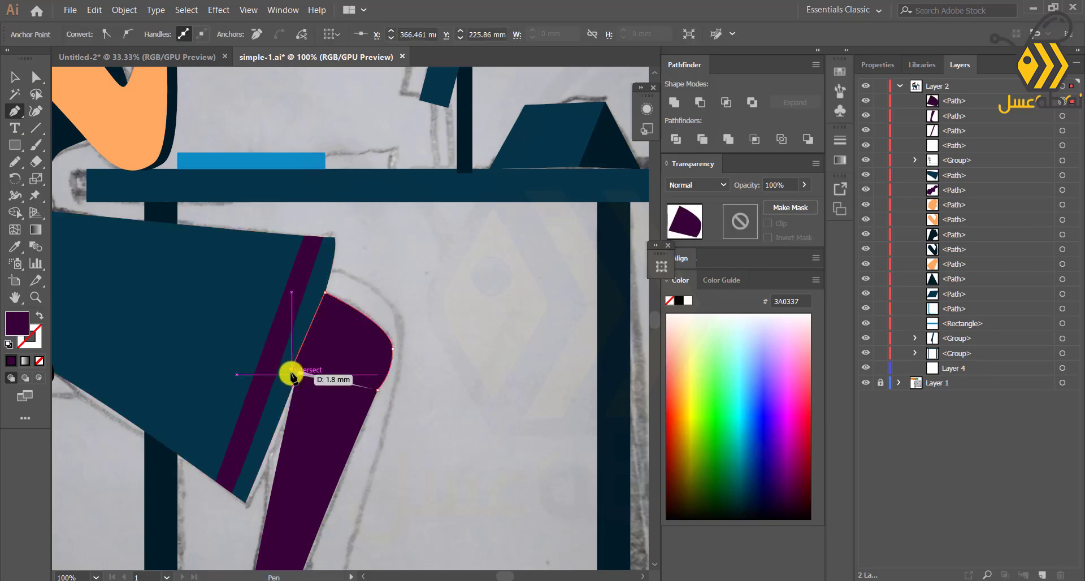
key(ctrl+z)
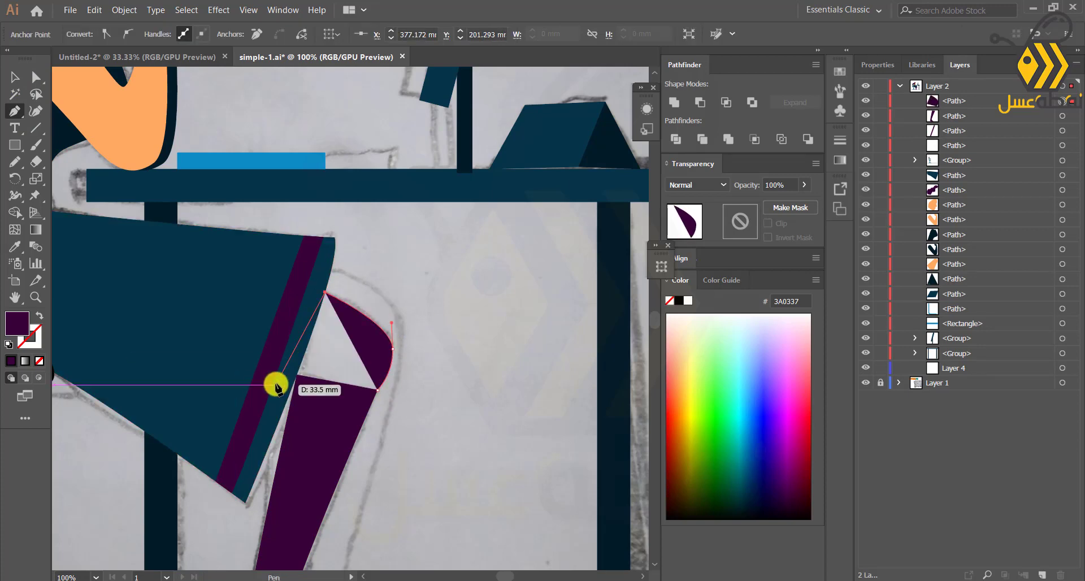
click(291, 377)
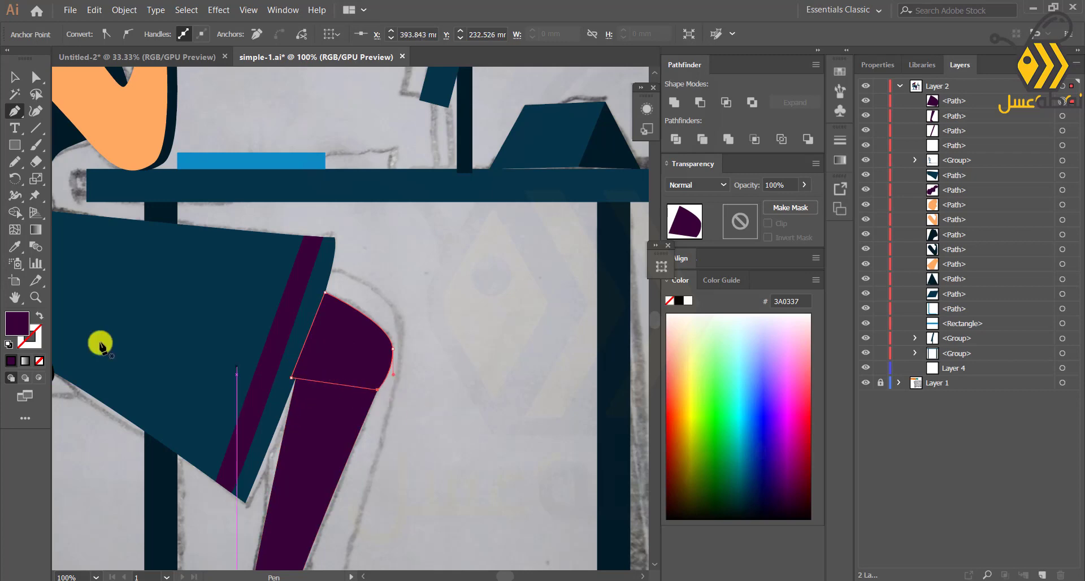
- Fill the knee with the skin colour FFA861, place it directly beneath the skirt in the stacking order and deselect it
click(15, 246)
click(109, 127)
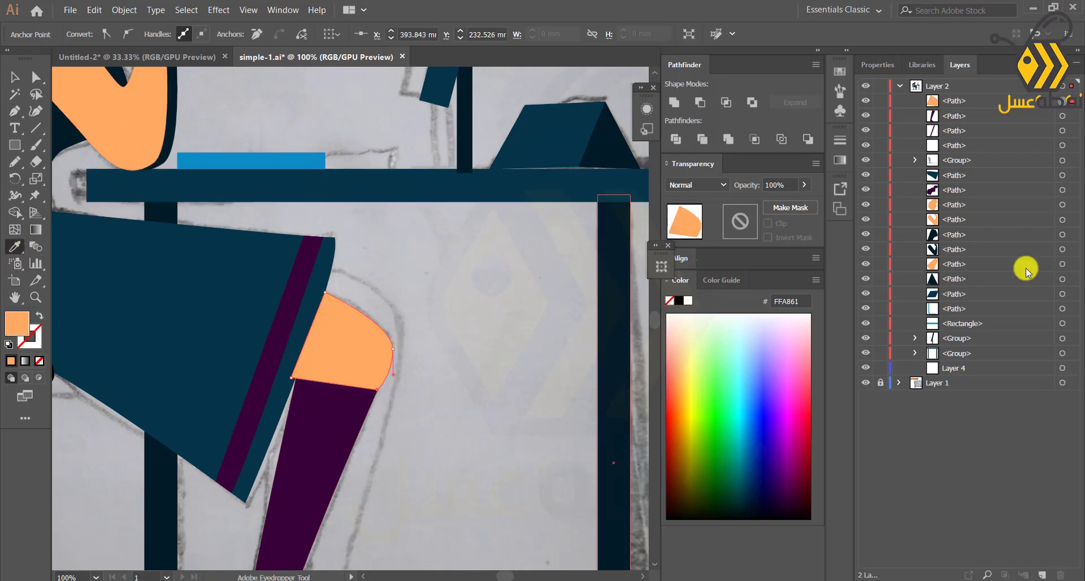
drag(1013, 102, 926, 180)
click(15, 77)
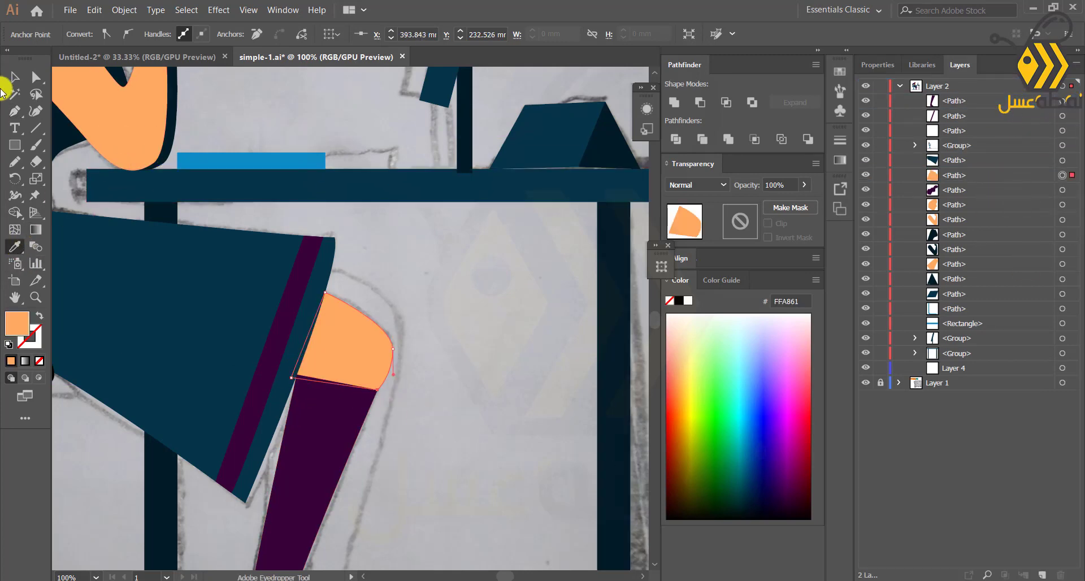
click(513, 302)
- Examine how the knee meets the boot and the skirt, and check the whole leg against the sketch
scroll(433, 479, down, 1)
drag(436, 481, 518, 317)
scroll(518, 316, up, 2)
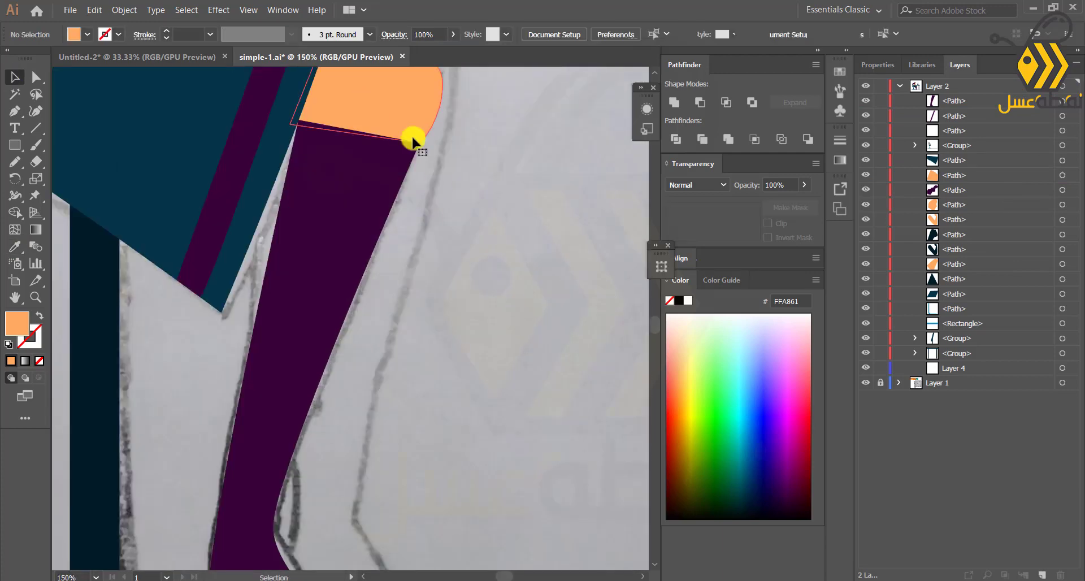
click(412, 139)
scroll(537, 198, down, 1)
drag(537, 198, 594, 379)
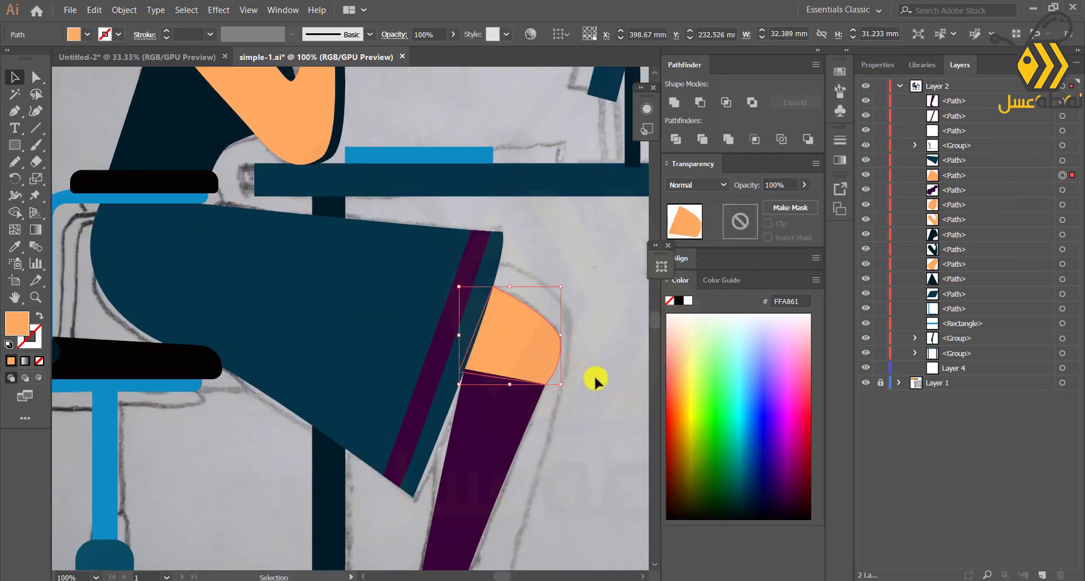
click(584, 420)
scroll(535, 454, down, 3)
drag(540, 525, 532, 464)
scroll(533, 467, up, 1)
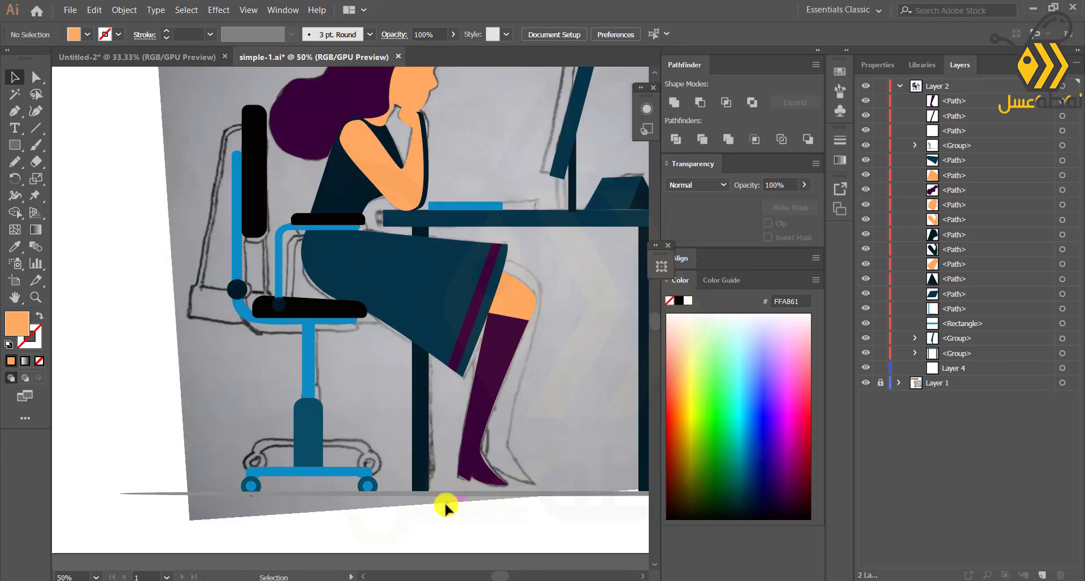
- Nudge the knee's foremost anchor about 1.4 mm left and 1.8 mm up to follow the sketched inner line
scroll(558, 356, up, 2)
drag(582, 261, 499, 419)
click(390, 400)
click(35, 78)
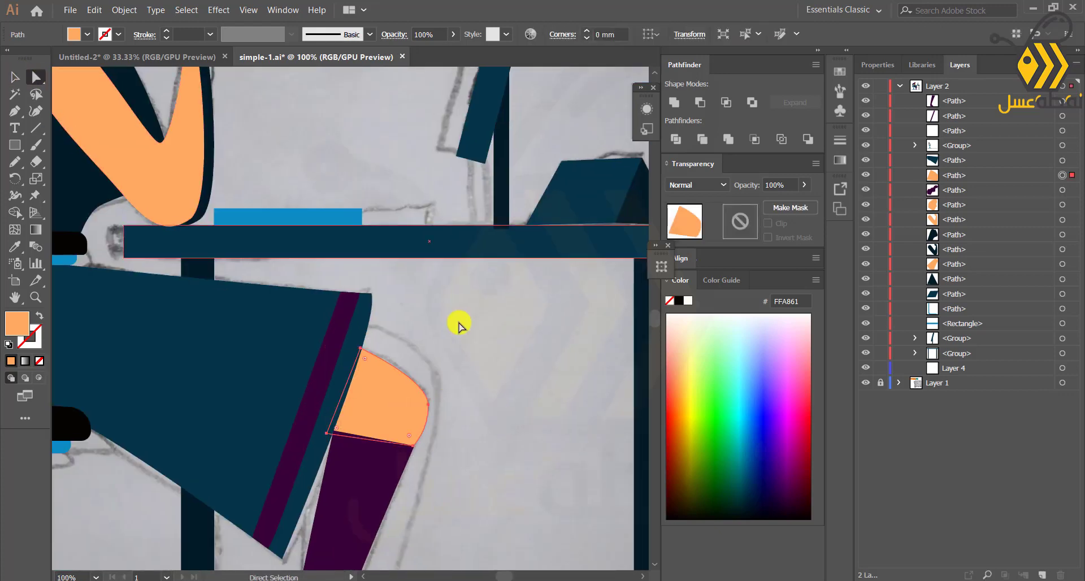
scroll(425, 430, up, 2)
scroll(426, 432, up, 1)
click(432, 358)
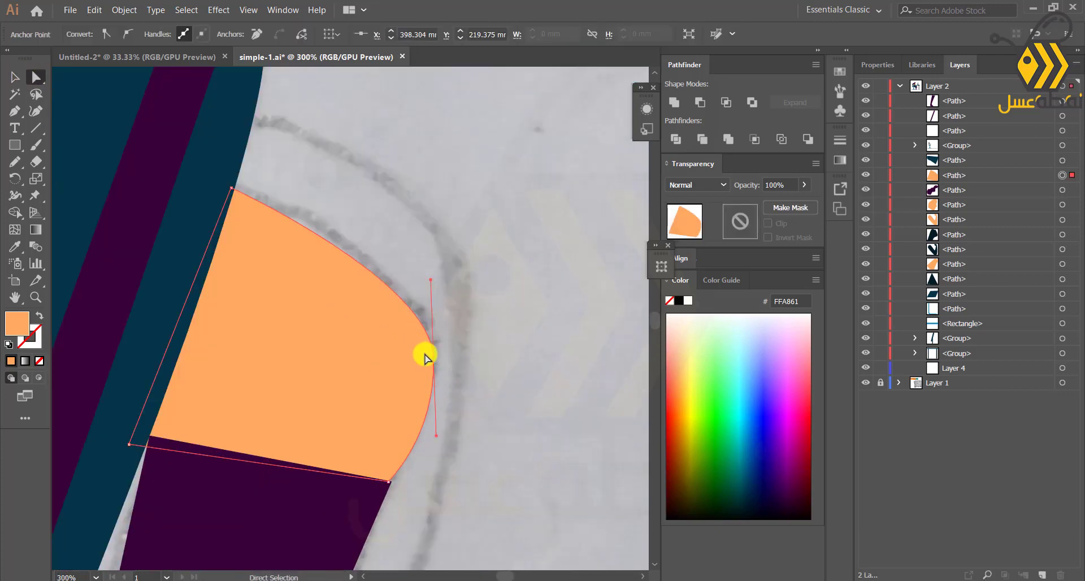
key(Left)
key(Left)
key(Up)
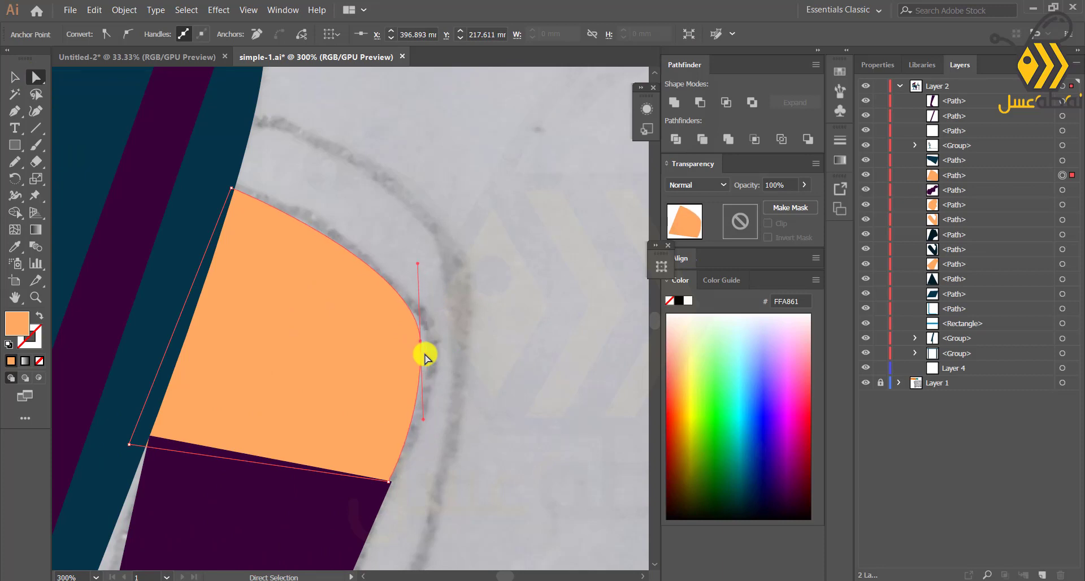
click(460, 504)
- Group the knee with the boot and place the group directly beneath the skirt in the stacking order
scroll(460, 503, down, 4)
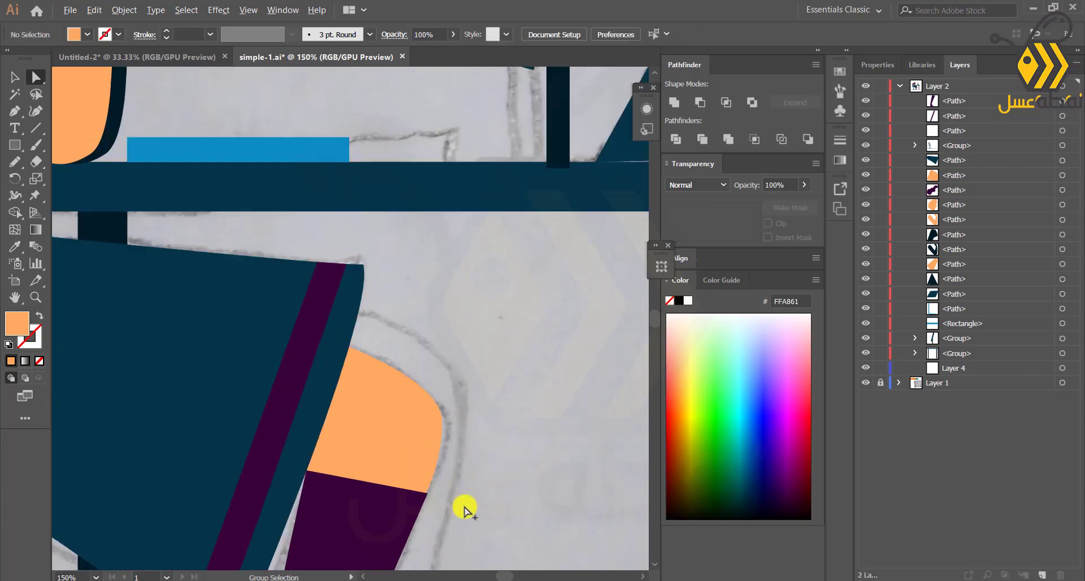
scroll(393, 444, down, 1)
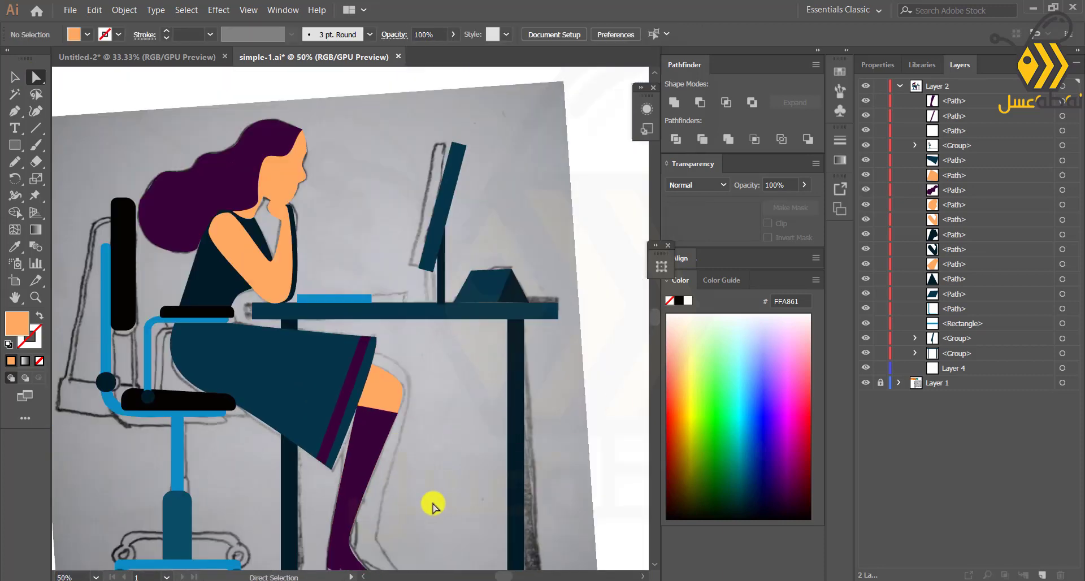
click(378, 472)
key(ctrl+g)
click(15, 78)
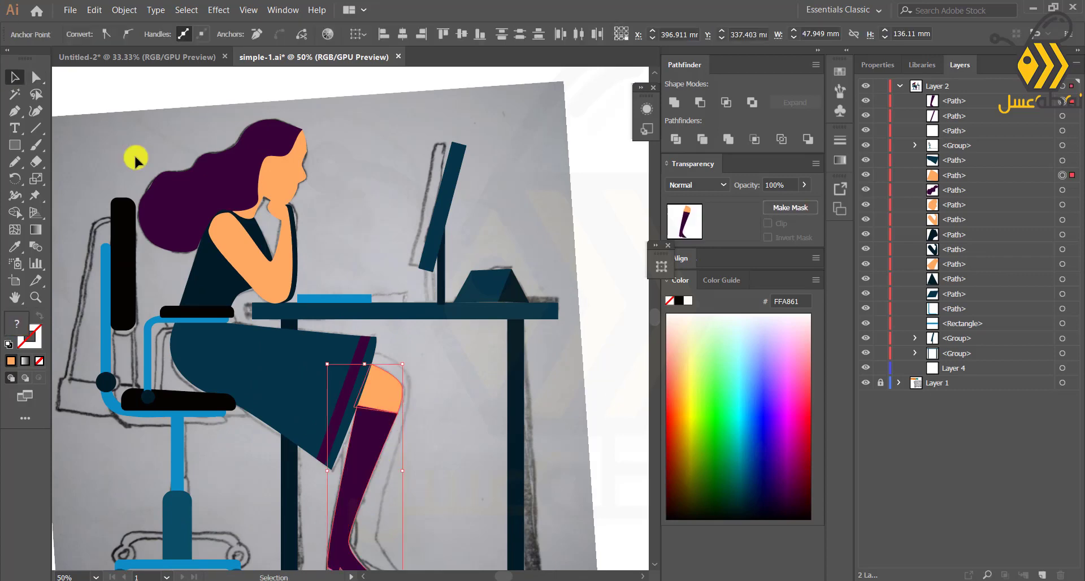
click(425, 428)
click(377, 485)
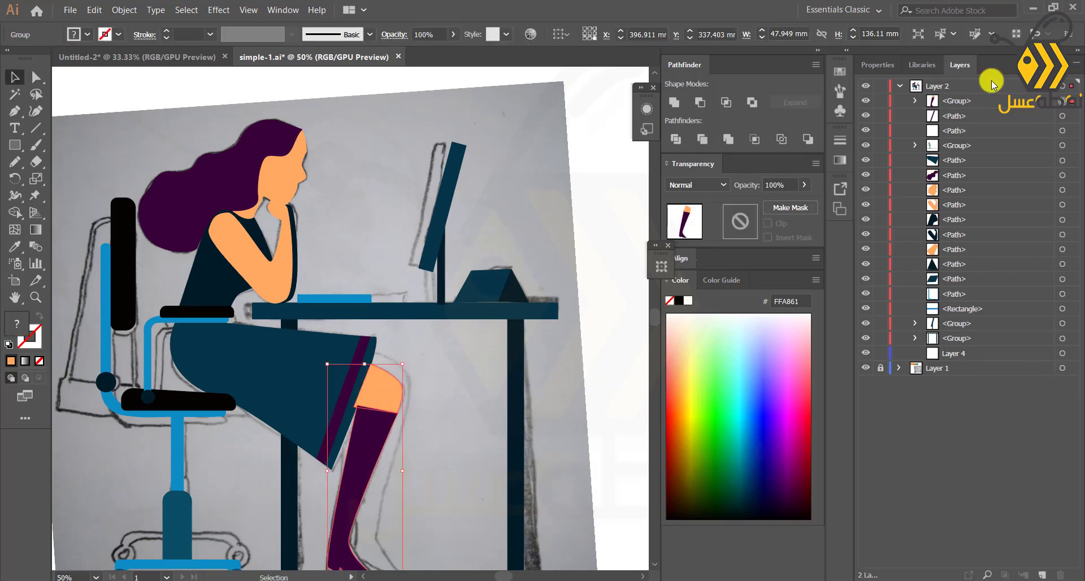
drag(984, 101, 976, 168)
- Duplicate the leg group in place and nudge the copy about 3.5 mm right and 7.1 mm up
key(ctrl+c)
key(ctrl+b)
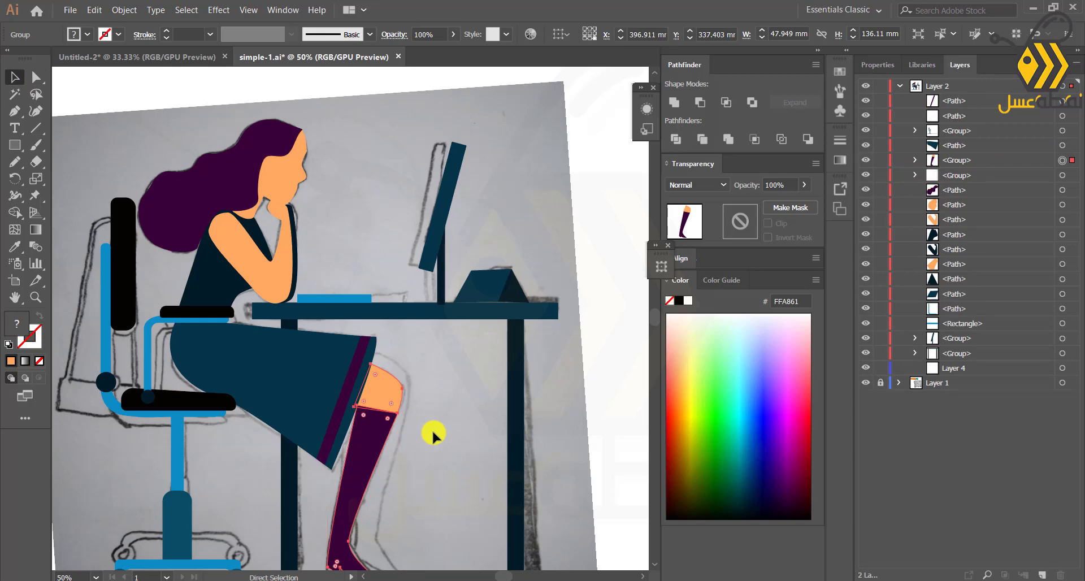
key(v)
key(Right)
key(Right)
key(Right)
key(Right)
key(Right)
key(Right)
key(Right)
key(Right)
key(Right)
key(Right)
key(Right)
key(Right)
key(Right)
key(Right)
key(Right)
key(Up)
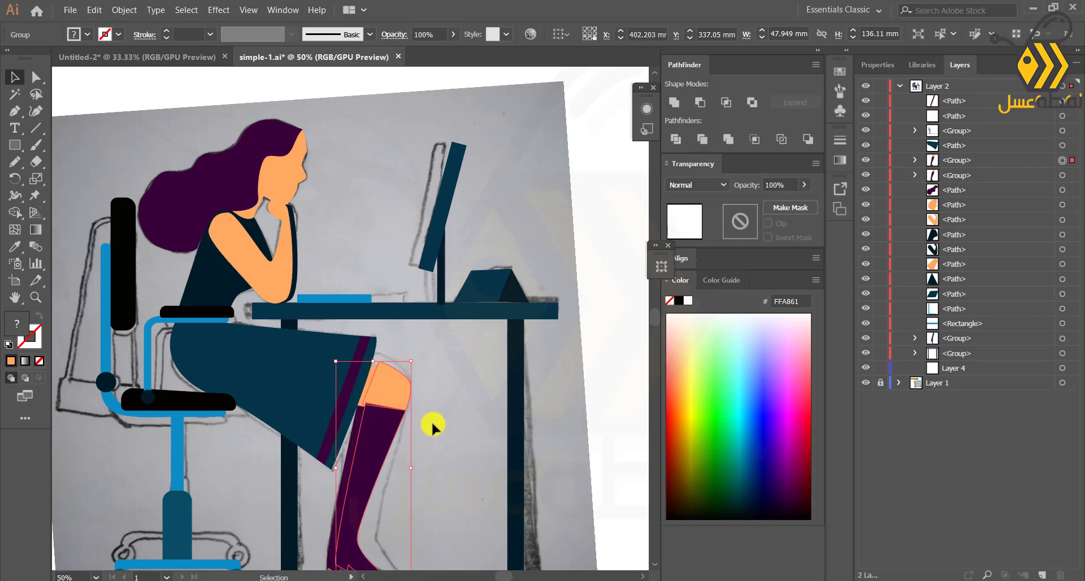
key(Up)
key(Up)
key(Up)
key(Up)
key(Up)
key(Up)
key(Up)
key(Up)
key(Up)
key(Up)
key(Up)
key(Up)
key(Up)
key(Up)
key(Up)
key(Up)
key(Up)
key(Up)
key(Up)
key(Left)
key(Left)
key(Left)
key(Left)
key(Left)
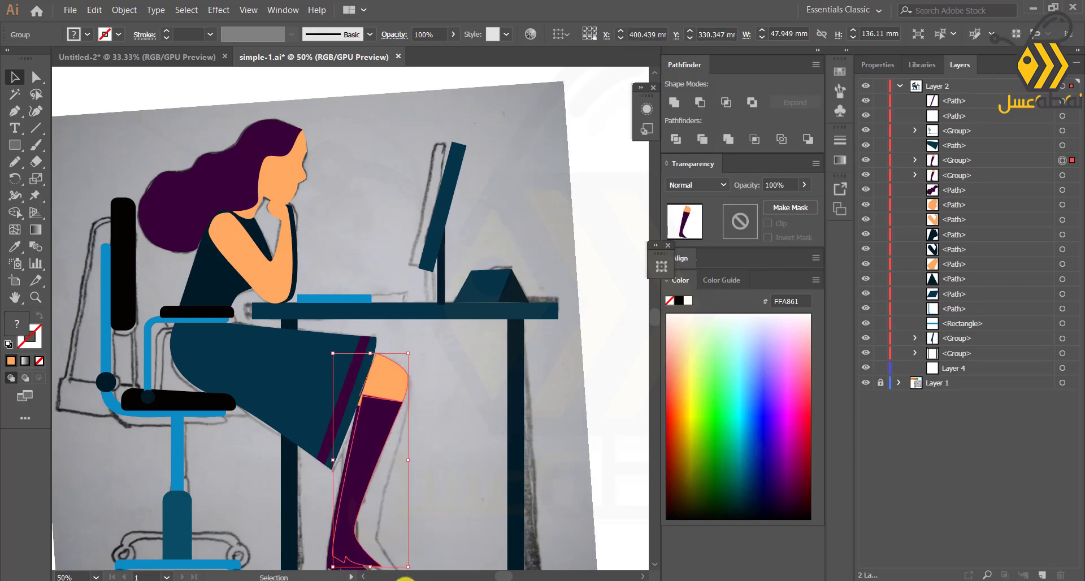
- Rotate the copied leg counterclockwise about the top of its knee until its toe reaches the second foot in the sketch
click(434, 480)
scroll(435, 499, down, 1)
drag(436, 508, 434, 459)
scroll(433, 379, up, 2)
drag(408, 543, 439, 443)
click(407, 258)
click(13, 175)
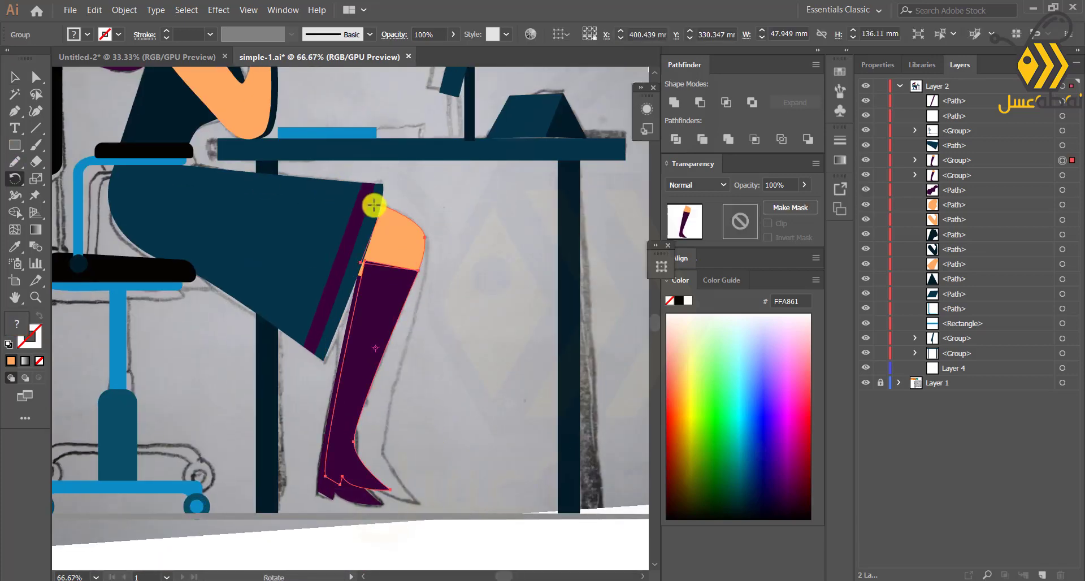
click(381, 207)
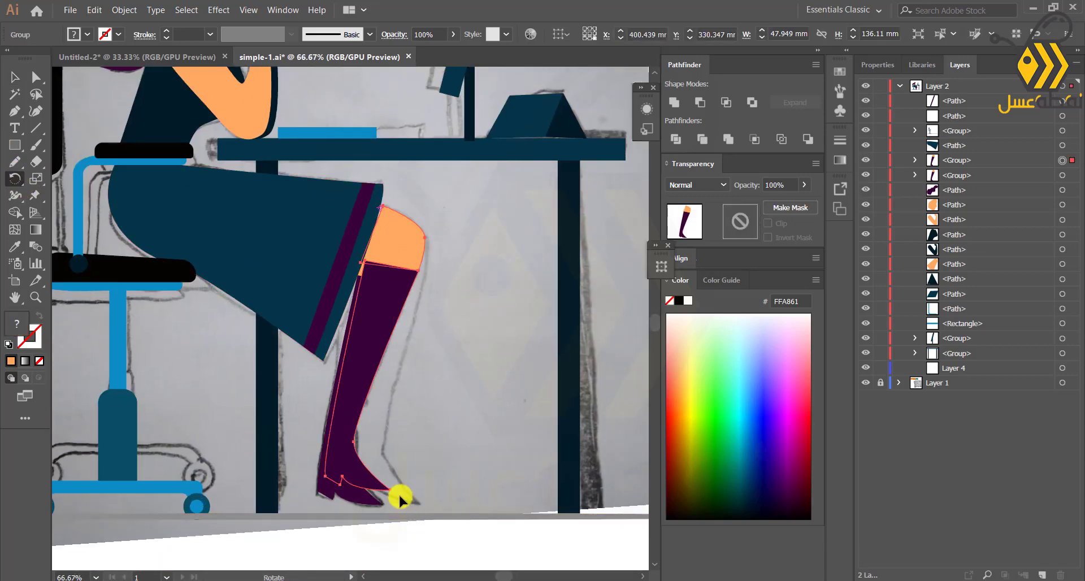
mouse_move(410, 508)
mouse_down()
mouse_move(394, 498)
mouse_move(421, 496)
mouse_up()
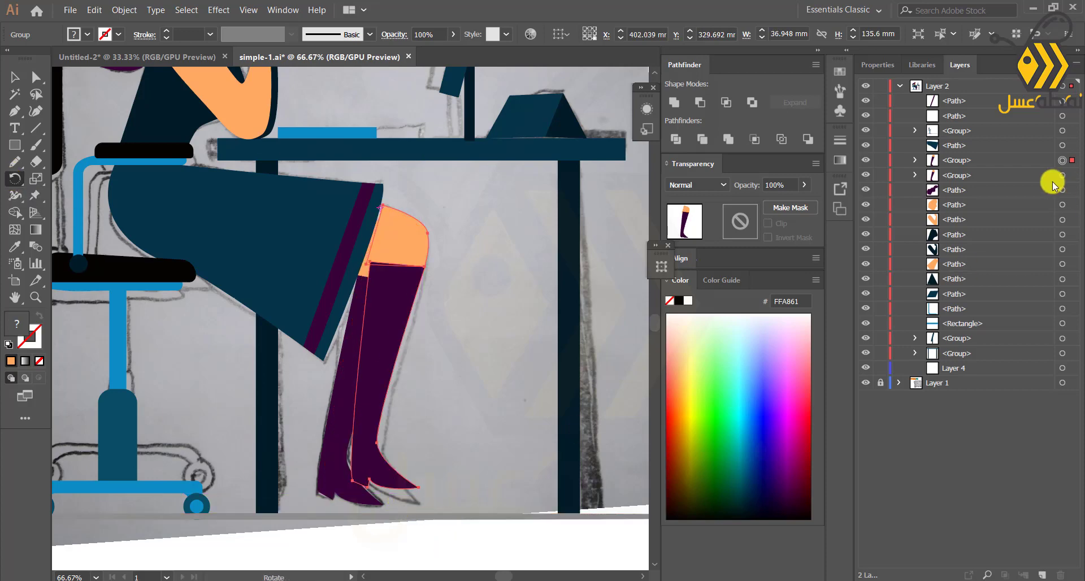
- Place the rotated leg behind the original leg, fill it with the dress bodice's dark navy colour and deselect it
drag(1000, 160, 1001, 181)
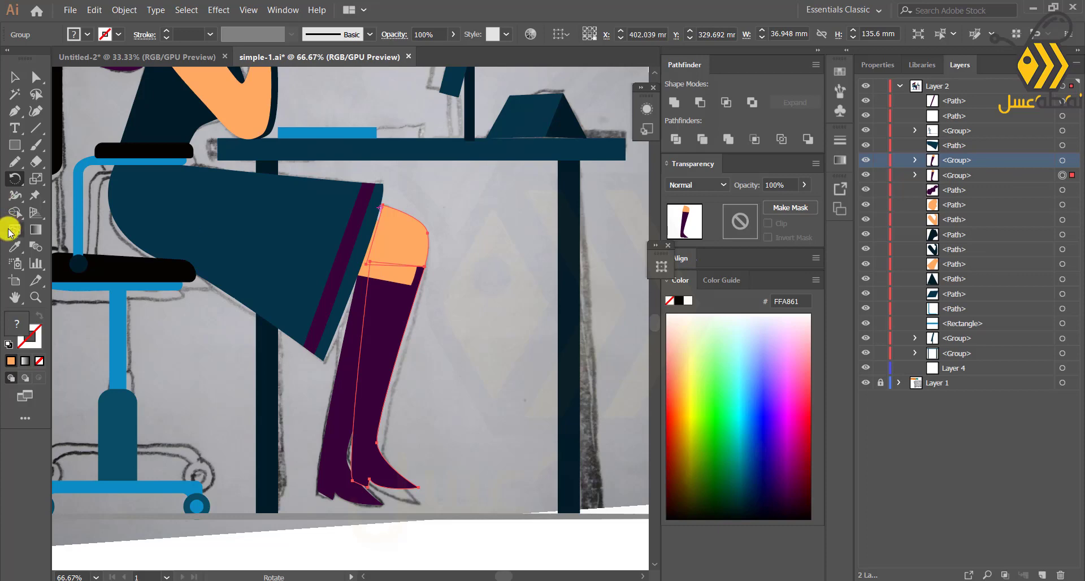
click(15, 246)
click(151, 135)
click(14, 76)
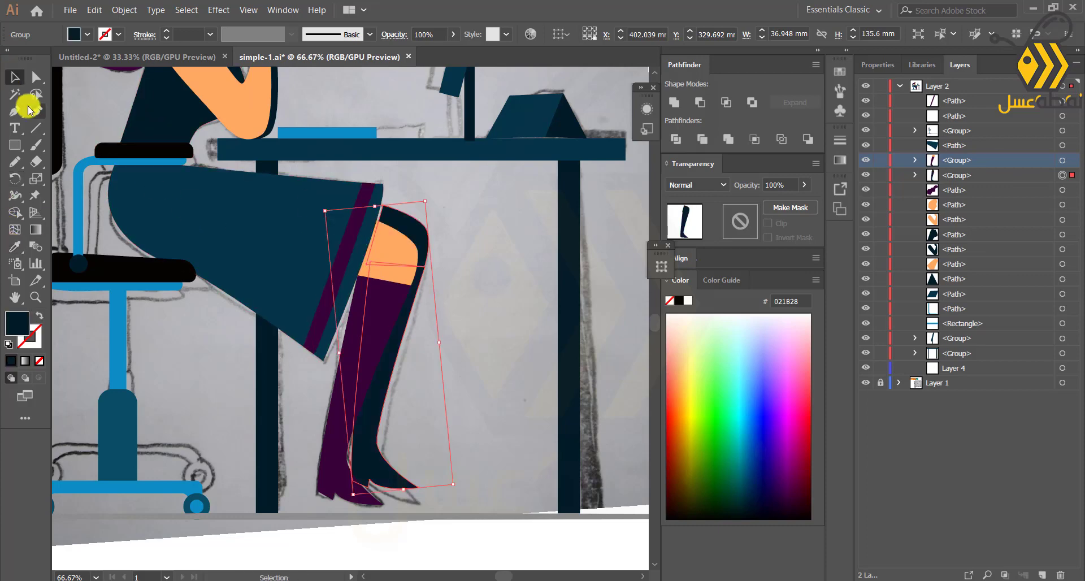
click(520, 327)
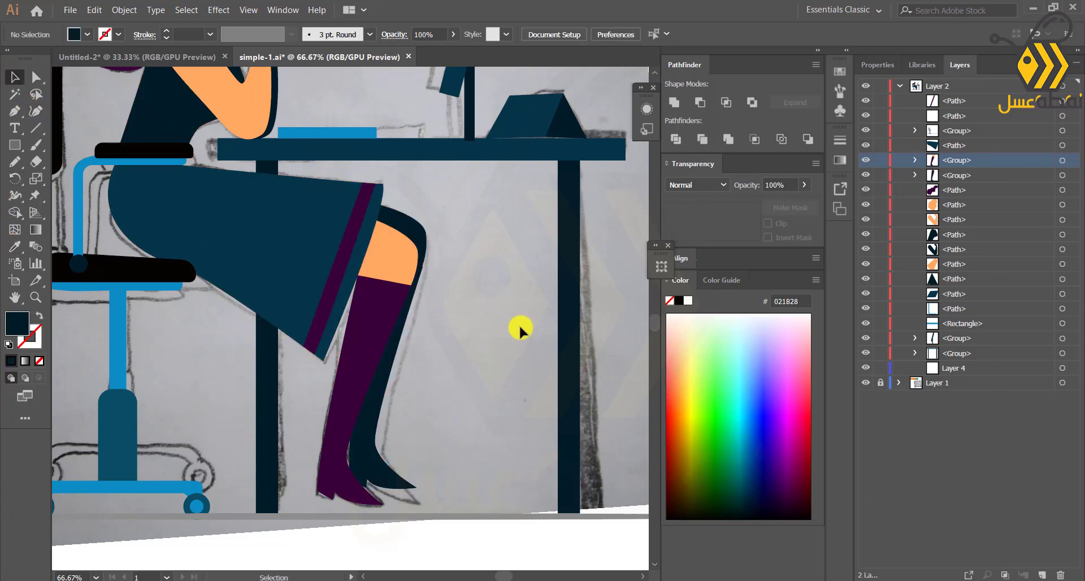
- Draw a rectangle about 58 × 25 mm beside the chair for the bag's body and fill it with the hair's dark purple
scroll(518, 325, down, 2)
drag(525, 309, 596, 327)
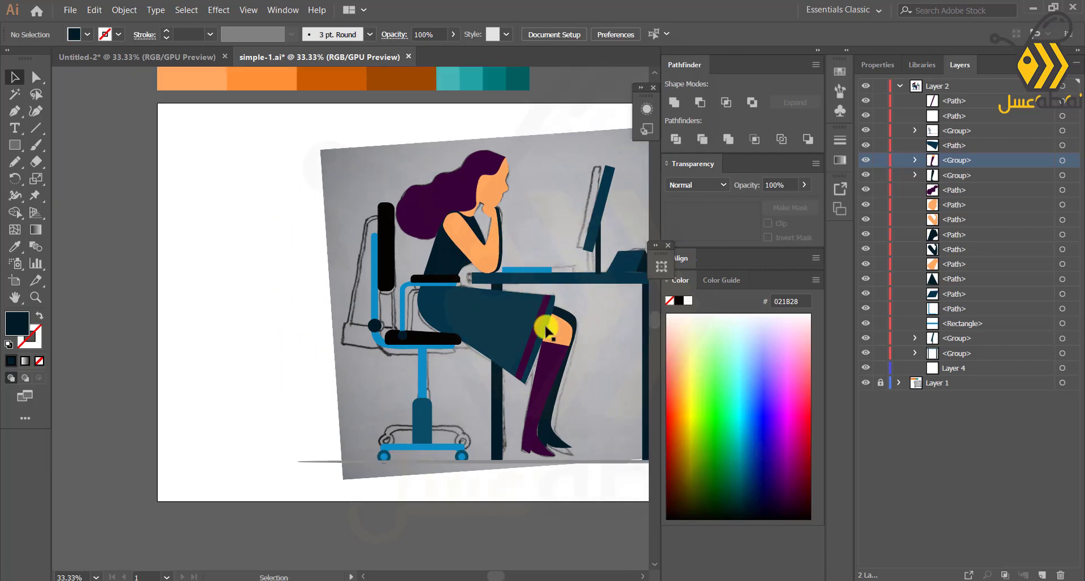
scroll(406, 292, up, 2)
drag(406, 292, 470, 286)
scroll(467, 283, up, 2)
scroll(437, 294, down, 1)
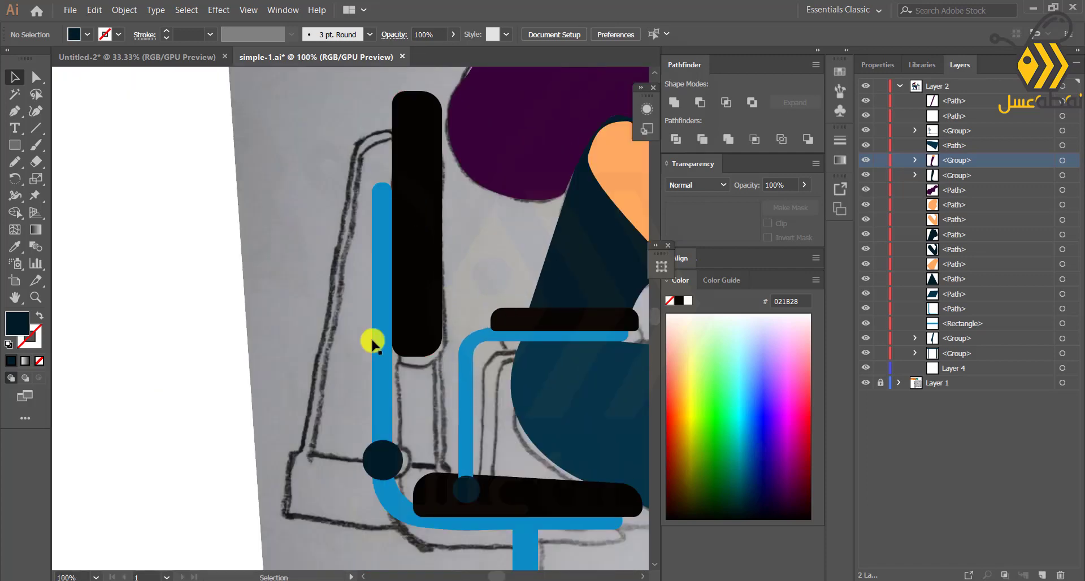
click(14, 145)
drag(85, 401, 268, 480)
click(15, 246)
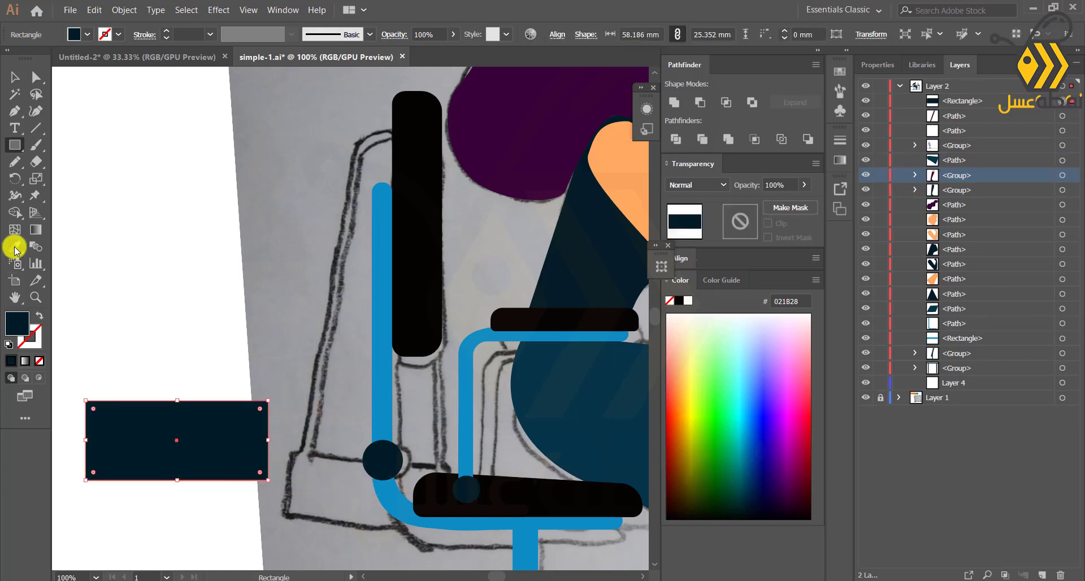
click(525, 194)
click(15, 77)
click(104, 258)
drag(104, 262, 202, 252)
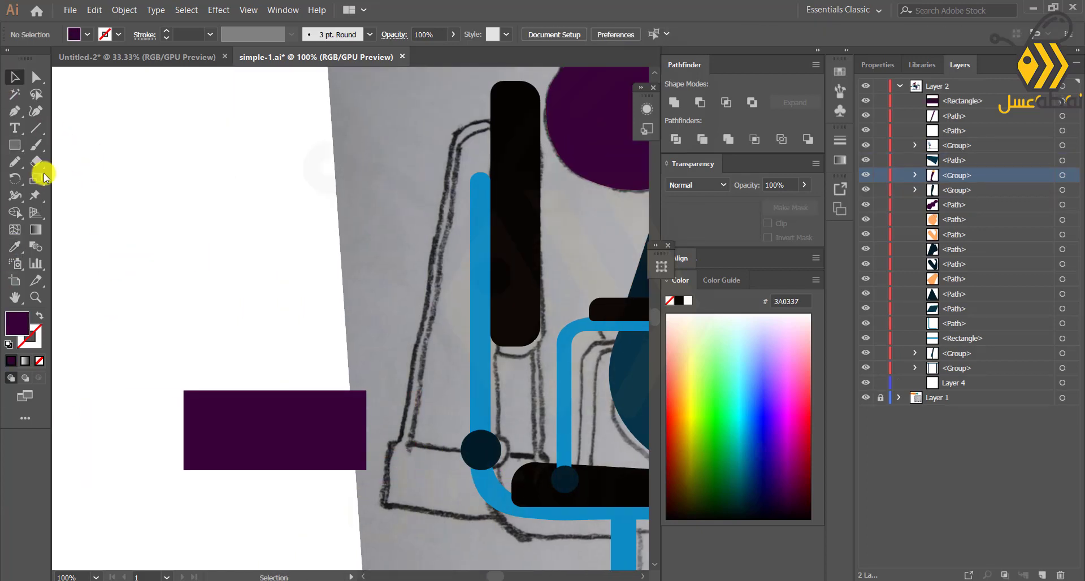
- Draw a rectangle about 51 × 83 mm rising from the bag's body and move both its upper corners about 10.6 mm inward
click(15, 144)
drag(198, 402, 358, 142)
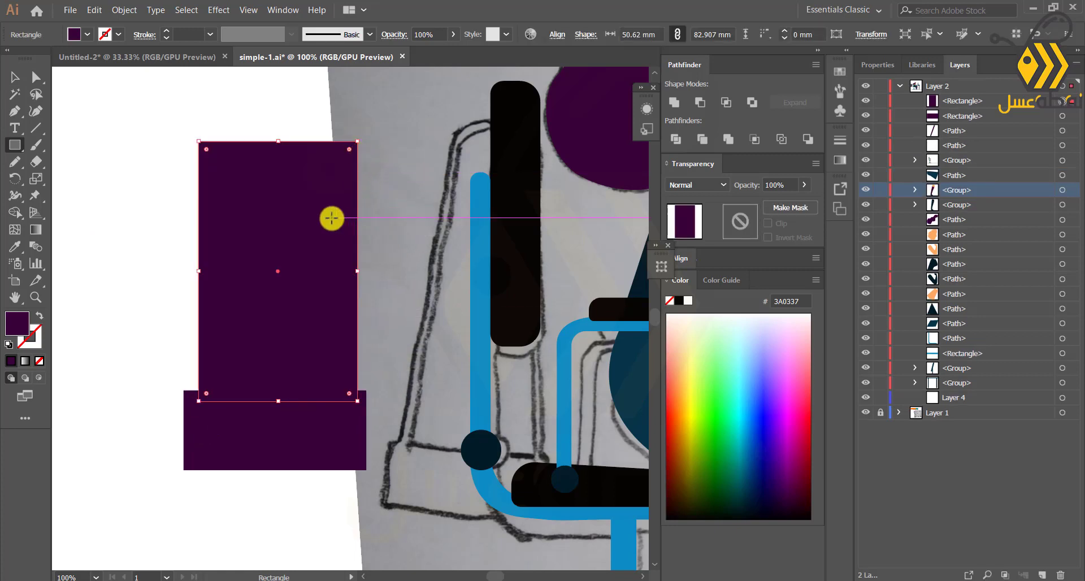
click(39, 78)
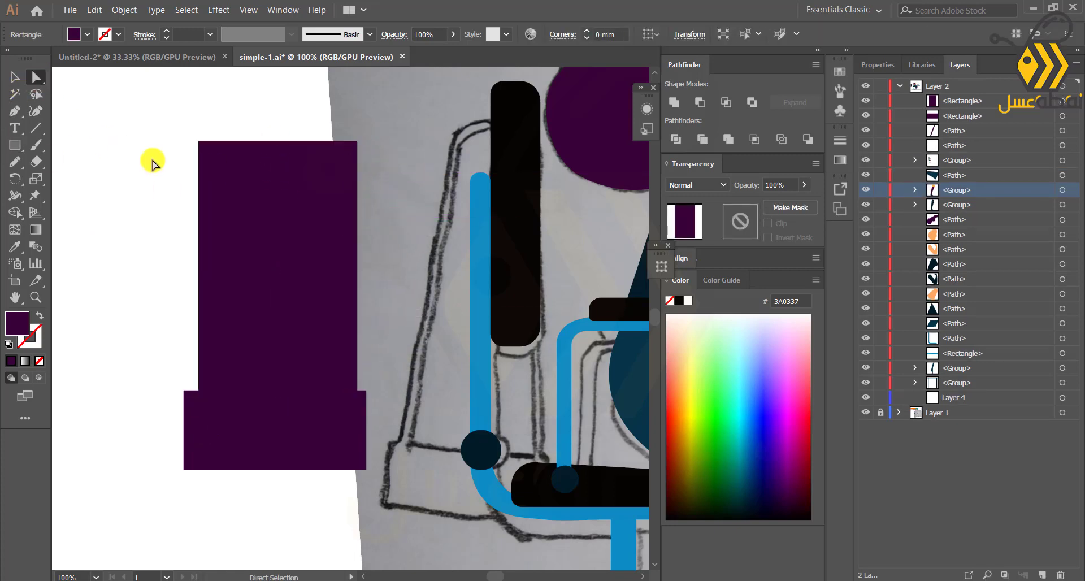
click(170, 149)
click(199, 142)
drag(199, 142, 232, 141)
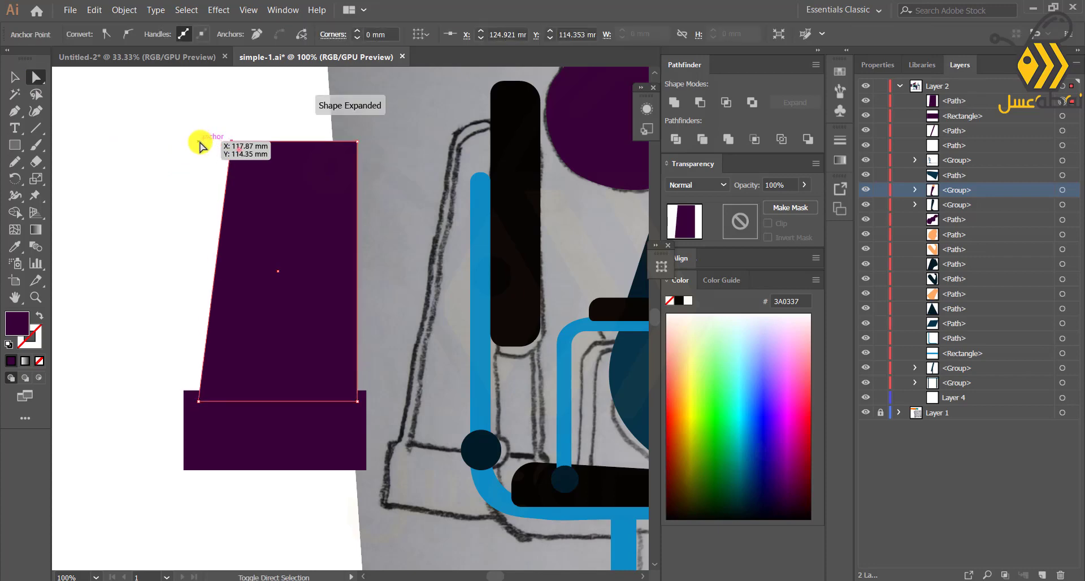
key(shift+Left)
key(shift+Left)
key(shift+Left)
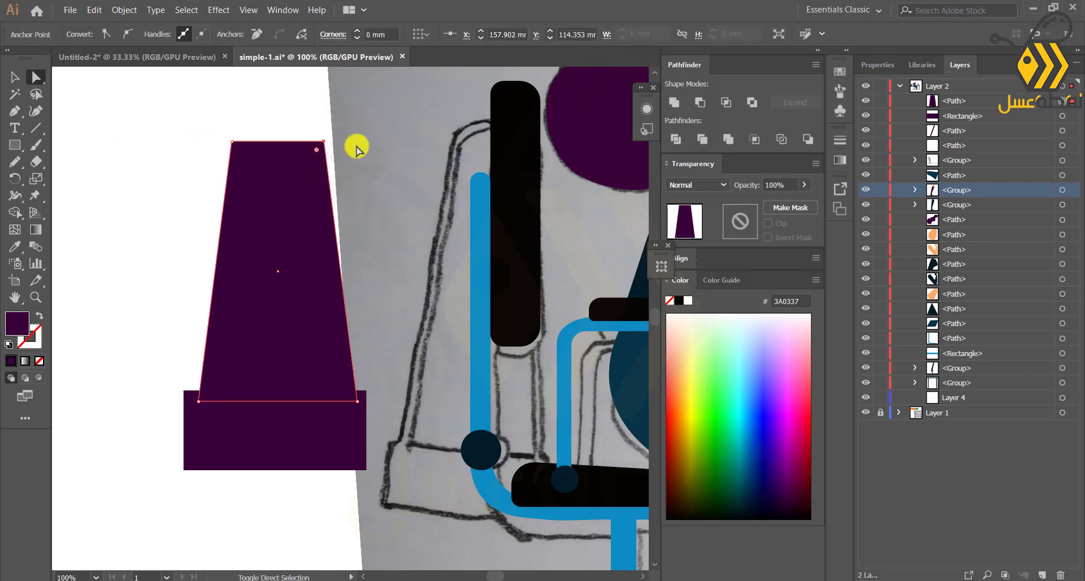
- Round the trapezoid's upper corners to about 16.7 mm and turn its purple fill into a 10 pt outline as the bag's strap
click(254, 172)
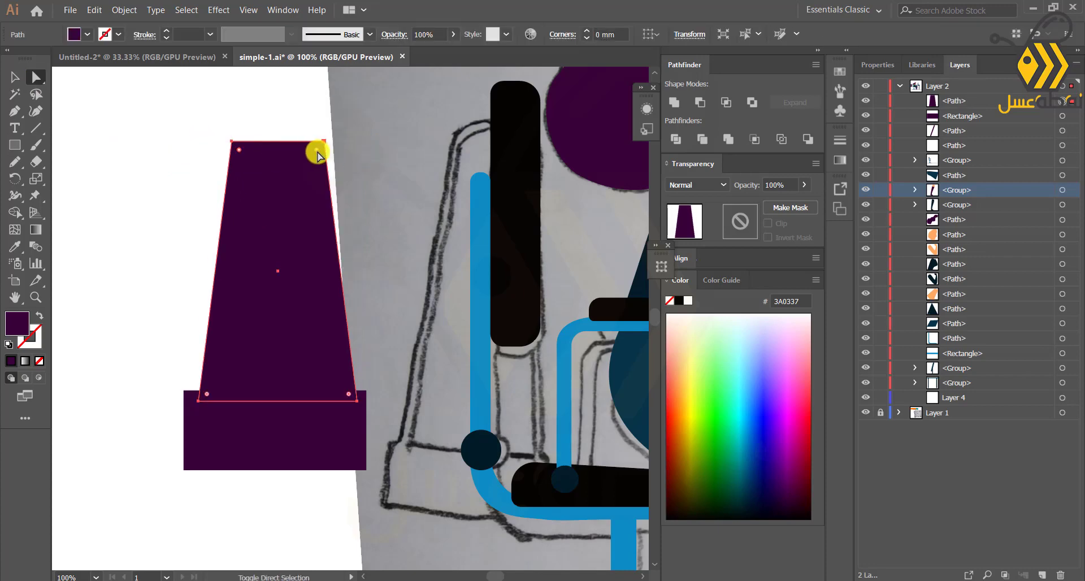
drag(318, 154, 315, 209)
key(shift+x)
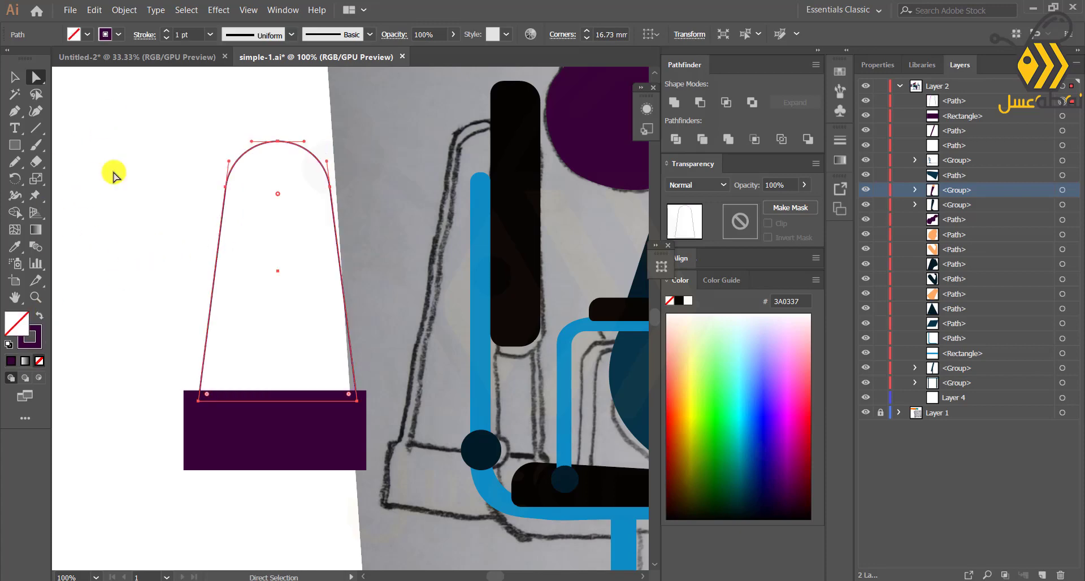
scroll(168, 33, up, 9)
click(15, 77)
click(116, 491)
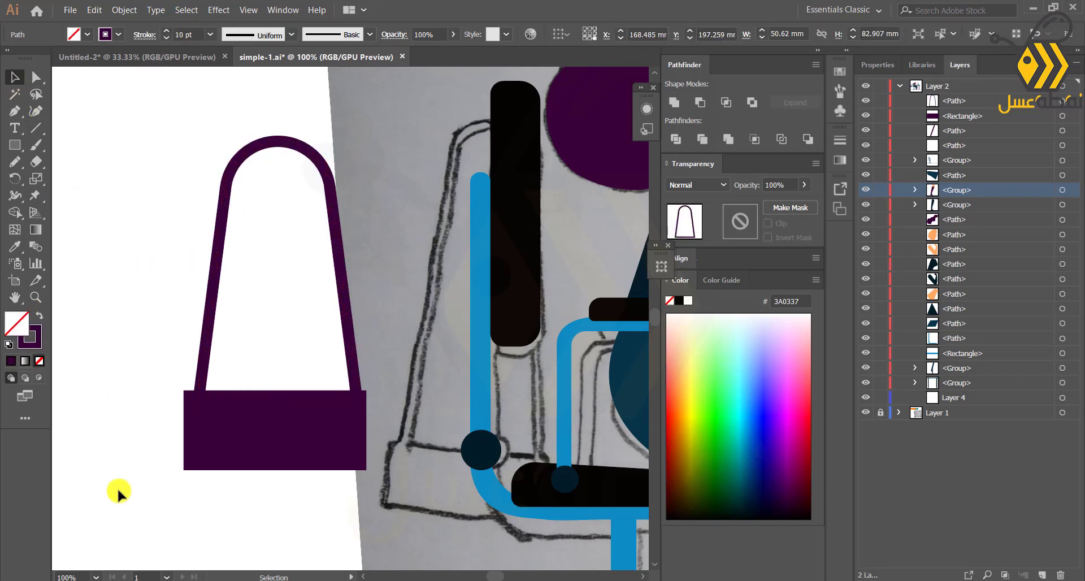
- Expand the strap's outline into a filled shape and unite it with the bag's body
drag(116, 492, 328, 232)
click(239, 246)
click(125, 10)
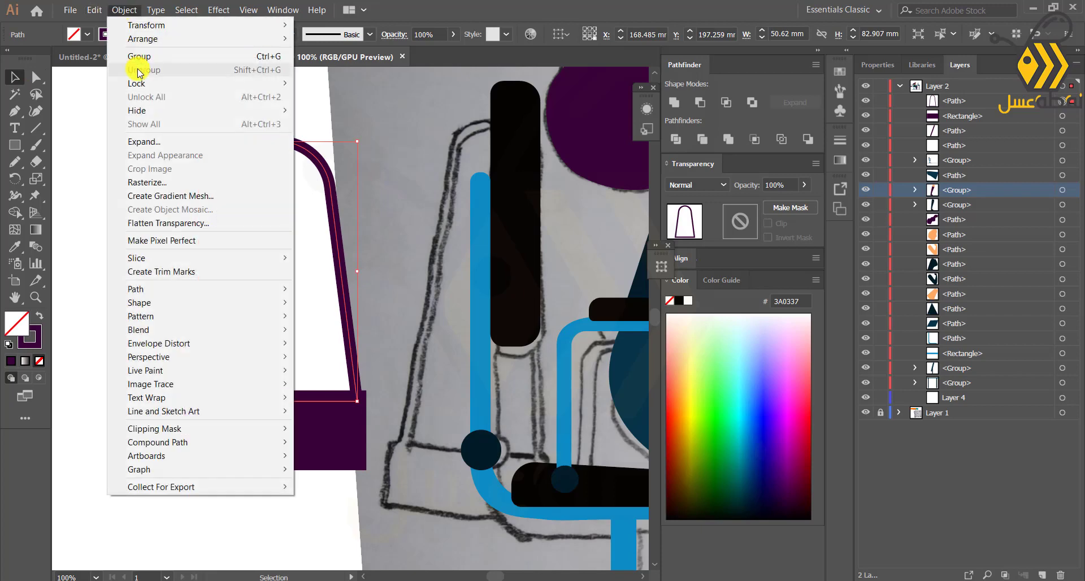
click(138, 138)
click(535, 382)
drag(163, 514, 358, 330)
click(674, 103)
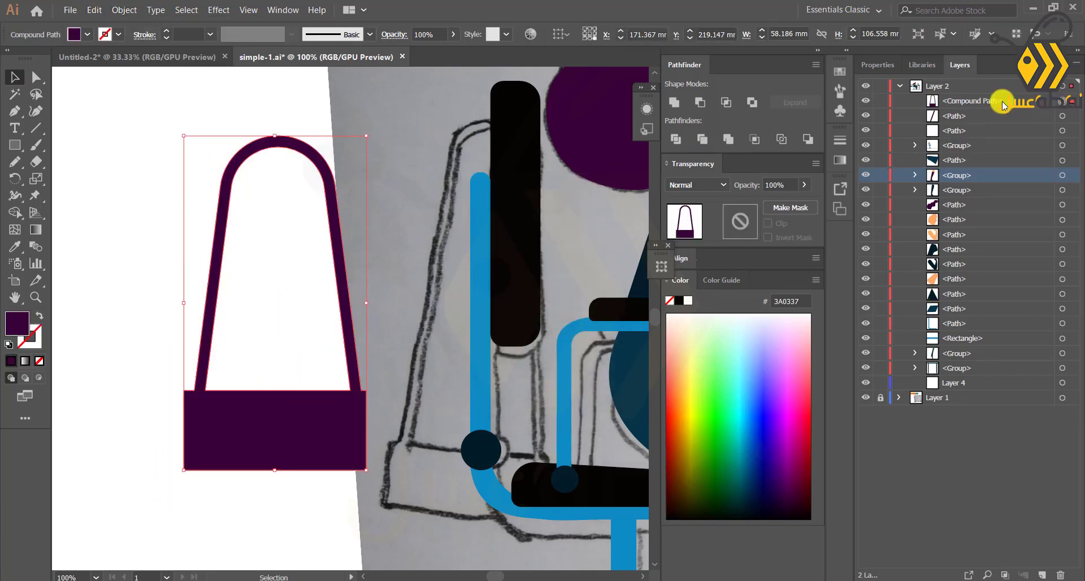
- Place the bag over the sketched bag, stacked behind the chair parts, and tilt it slightly clockwise
drag(1003, 105, 916, 146)
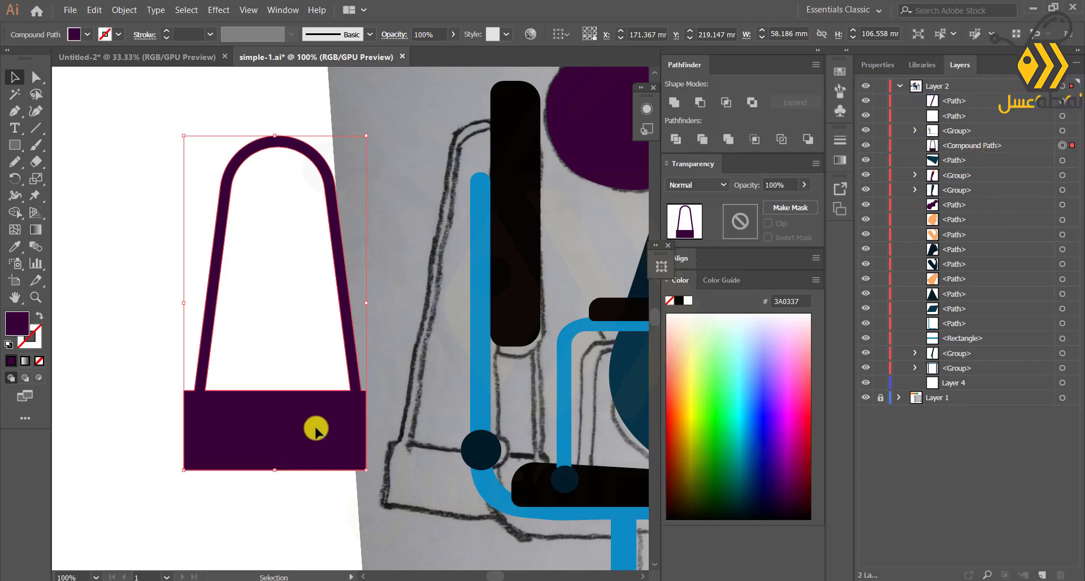
mouse_move(316, 431)
mouse_down()
mouse_move(503, 390)
mouse_move(516, 412)
mouse_move(528, 405)
mouse_up()
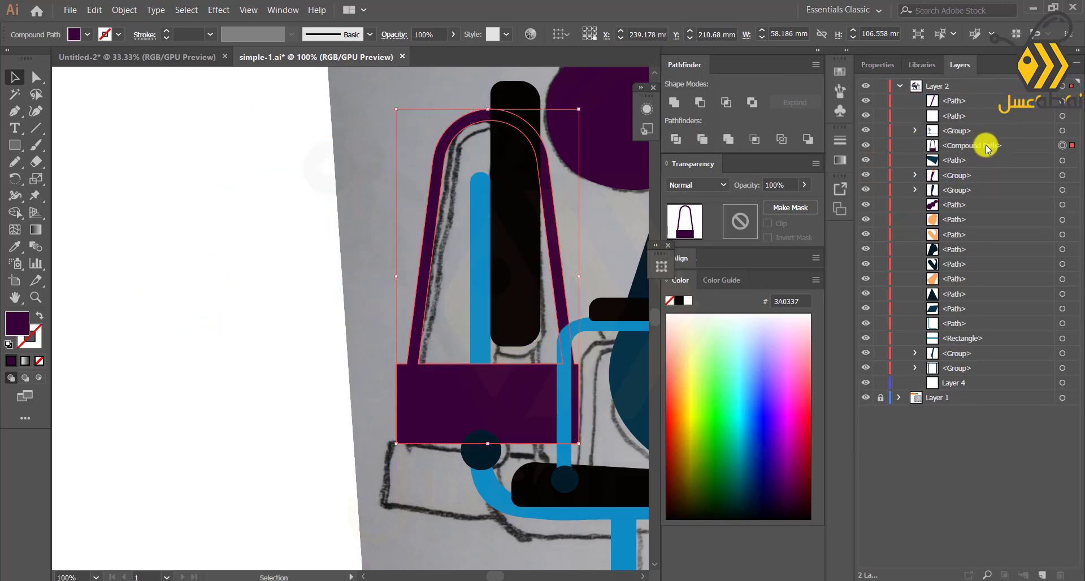
drag(988, 149, 961, 346)
drag(394, 457, 371, 451)
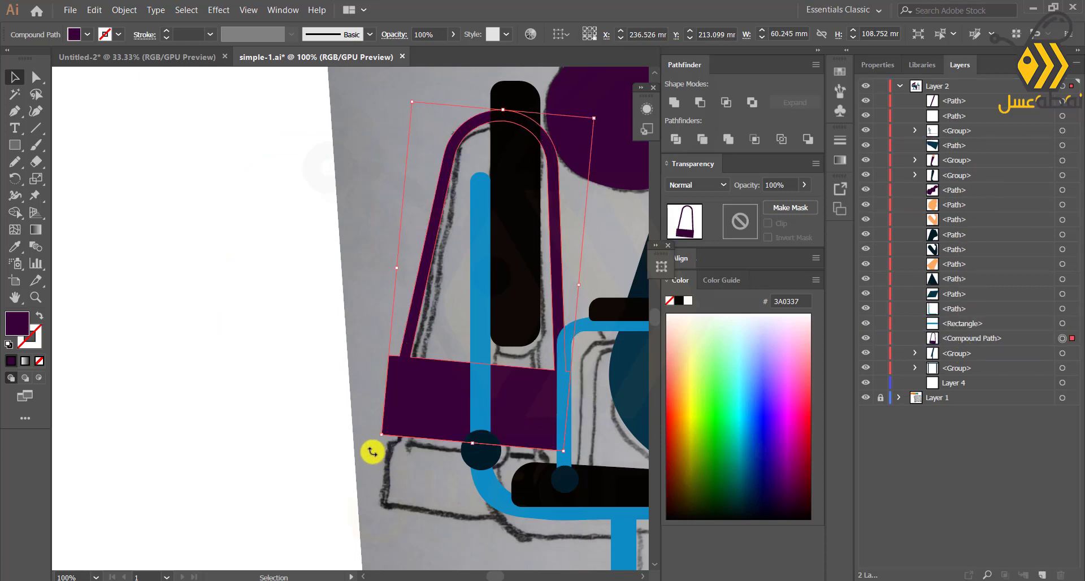
- Stretch the bag downward to about 126 mm overall height, nudge it about 8.5 mm up and deselect it
drag(467, 444, 467, 497)
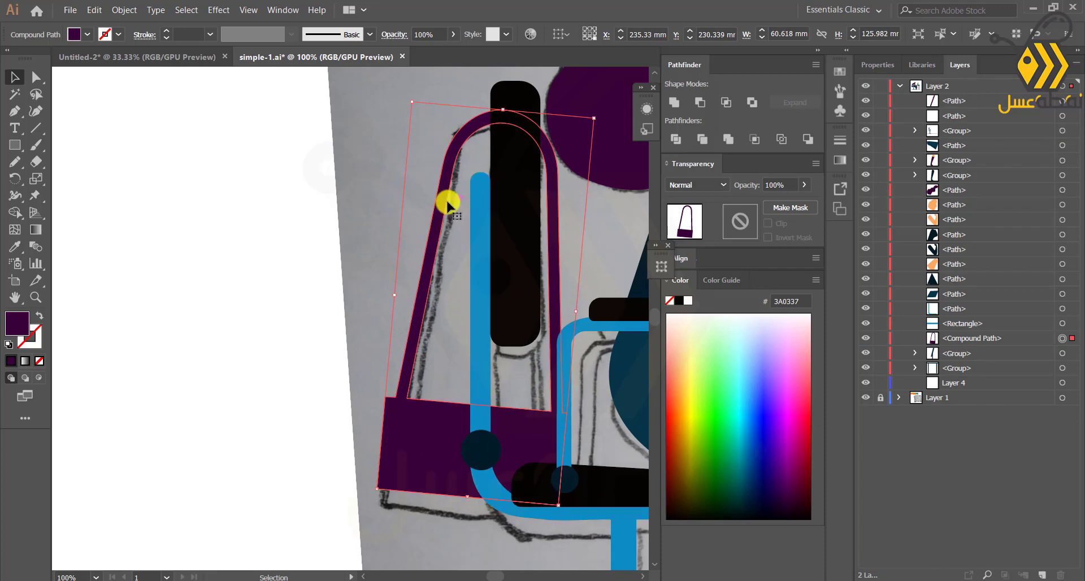
key(Up)
key(Up)
key(Up)
key(Up)
key(Up)
key(Up)
key(Up)
key(Up)
key(Up)
key(Up)
key(Up)
key(Up)
key(Up)
key(Up)
key(Up)
key(Up)
key(Up)
key(Up)
key(Up)
key(Up)
key(Up)
key(Up)
key(Up)
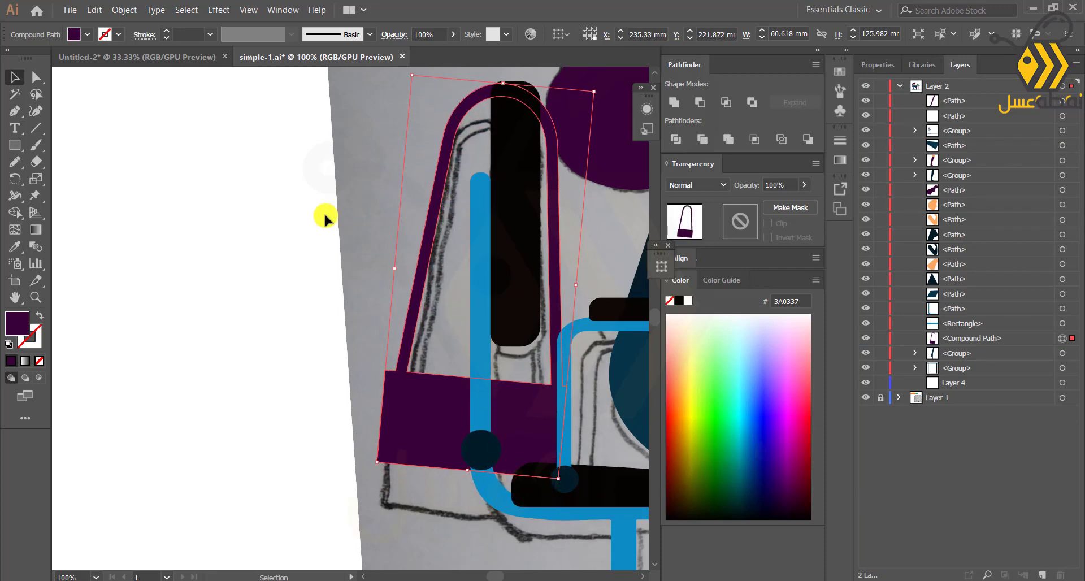
click(159, 351)
- Hide the sketch layer and scale the whole illustration down about its centre on the artboard
scroll(192, 349, down, 4)
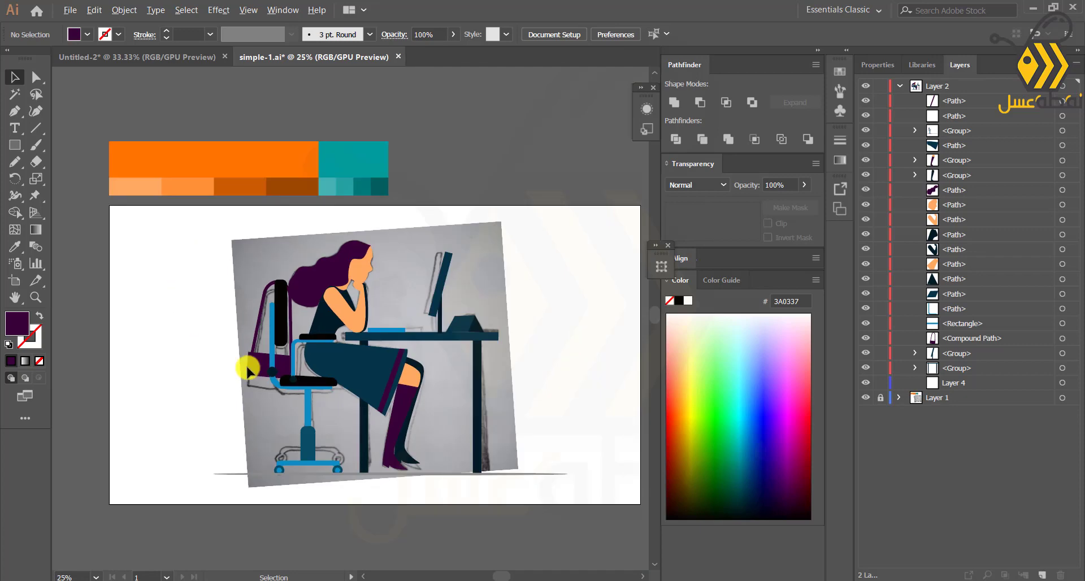
click(867, 398)
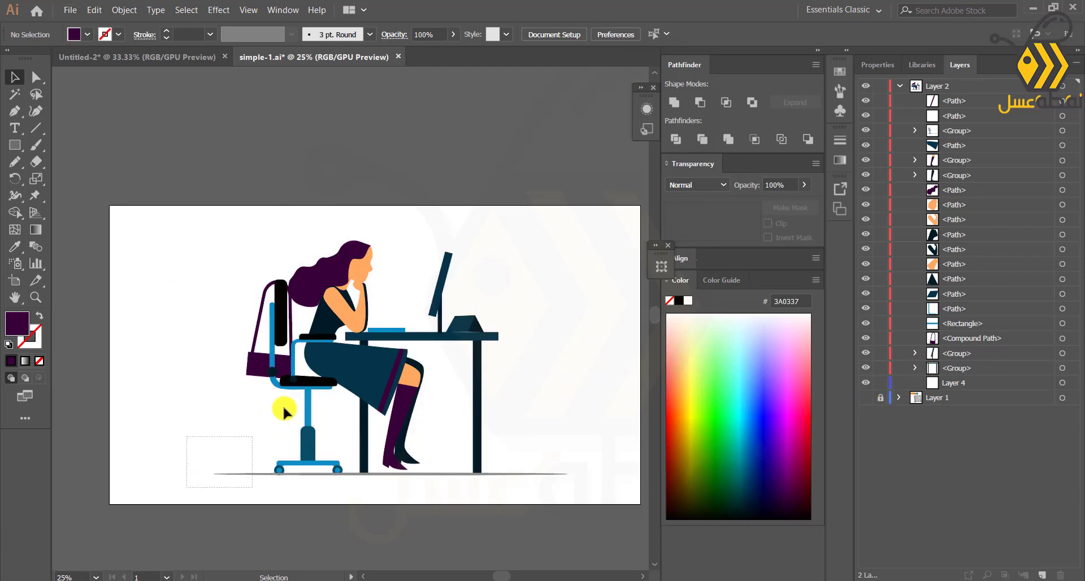
drag(283, 411, 596, 219)
drag(570, 478, 537, 461)
click(189, 432)
scroll(255, 424, up, 1)
drag(427, 403, 390, 403)
scroll(374, 418, down, 1)
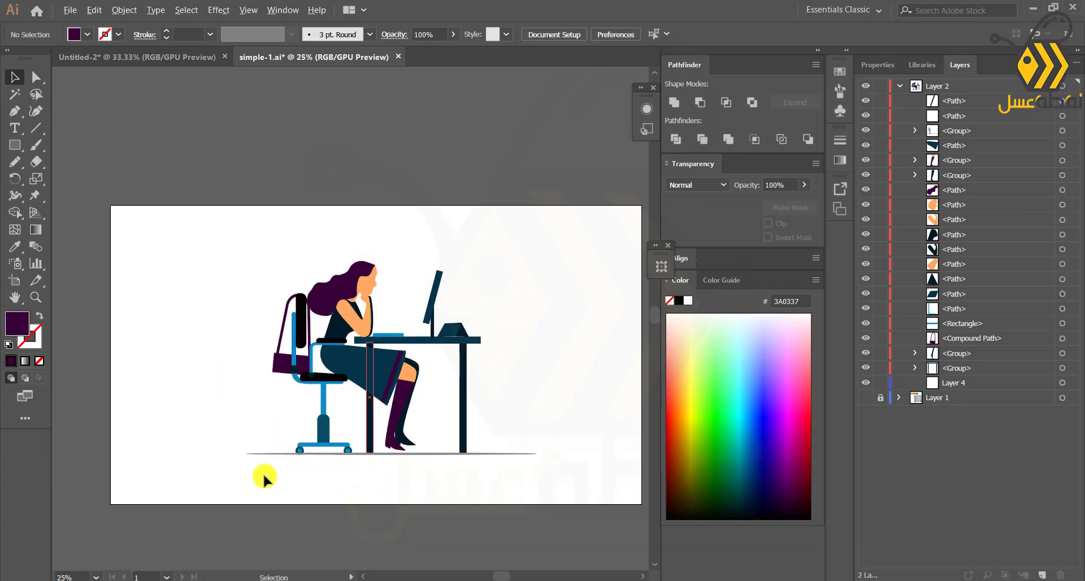
- Group the skirt with both legs and place the group at the back of the Layer 2 objects, behind the desk and chair
click(1062, 145)
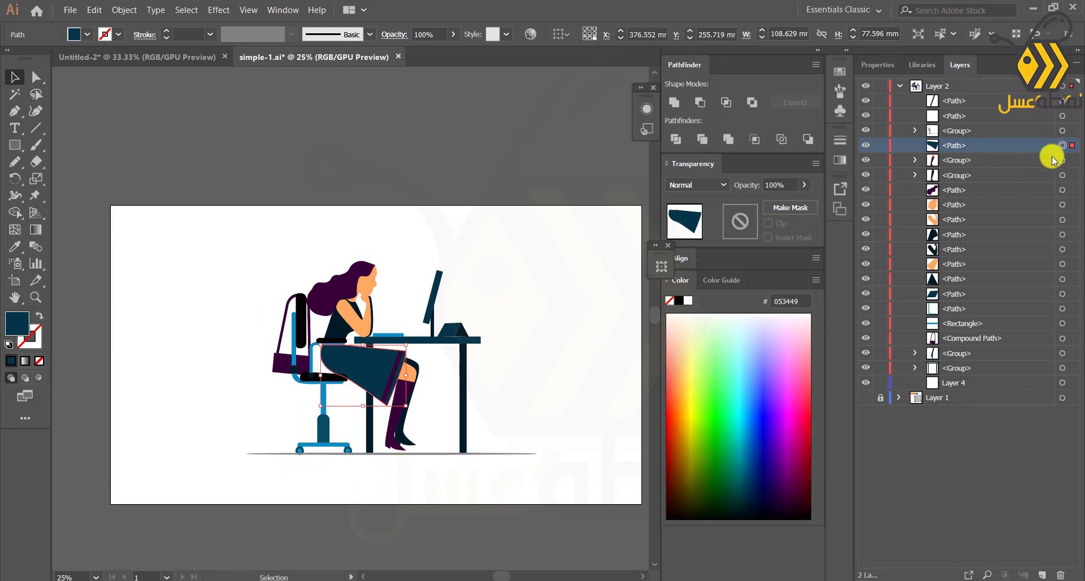
shift+click(1062, 160)
shift+click(1063, 175)
key(ctrl+g)
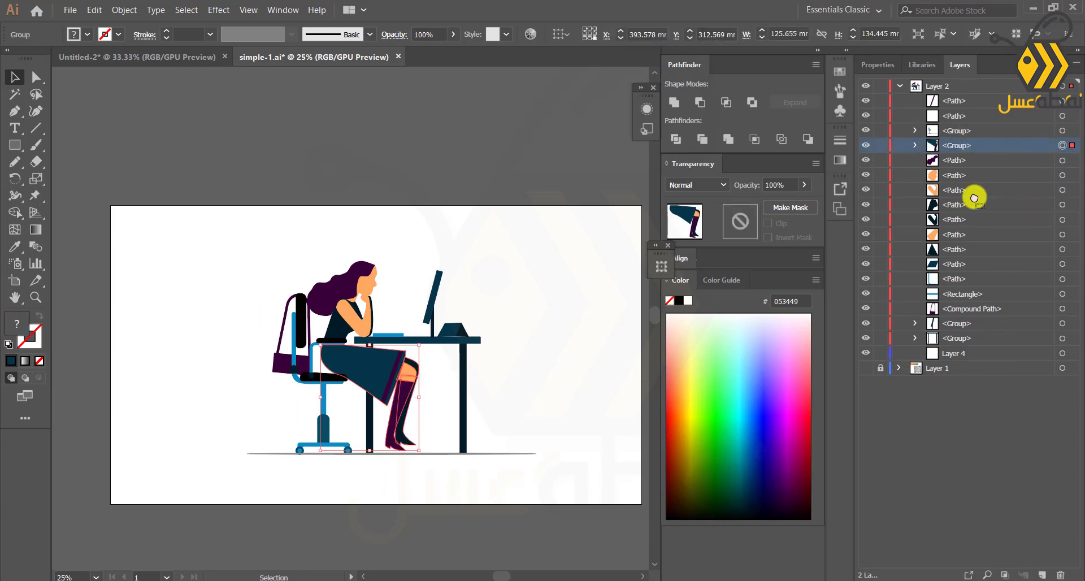
click(131, 258)
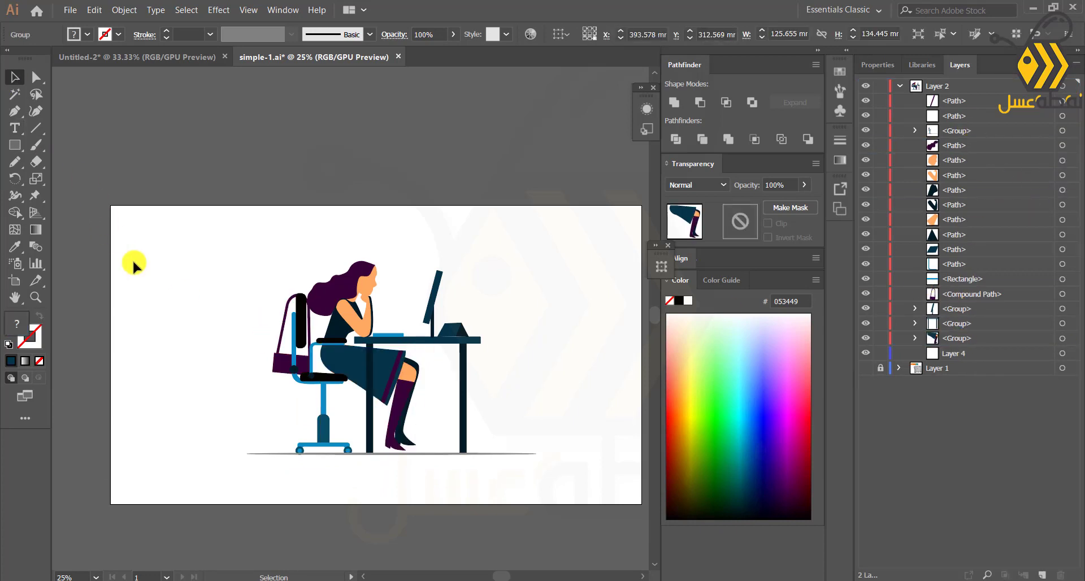
- Group the woman's upper-body shapes: hair, face, arms and dress bodice
click(1063, 145)
shift+click(1063, 161)
shift+click(1062, 176)
shift+click(1063, 190)
shift+click(1062, 204)
shift+click(1062, 220)
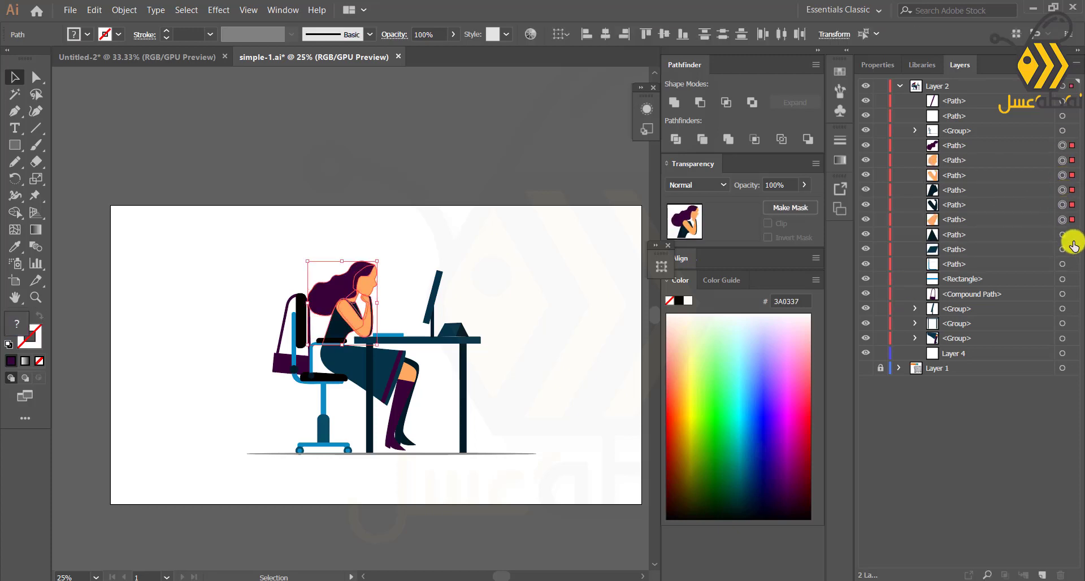
key(ctrl+g)
- Group the two shapes that make up the triangular object on the desk
click(1062, 161)
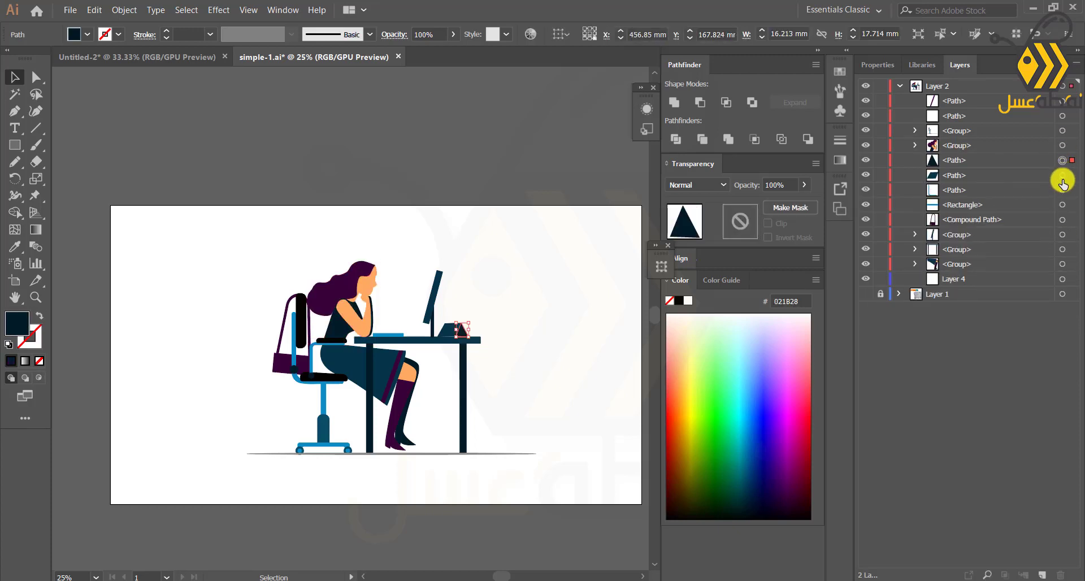
shift+click(1063, 175)
key(ctrl+g)
- Move the chair's blue frame and the blue rectangle on the desk into the existing group directly above the upper-body group
click(1063, 175)
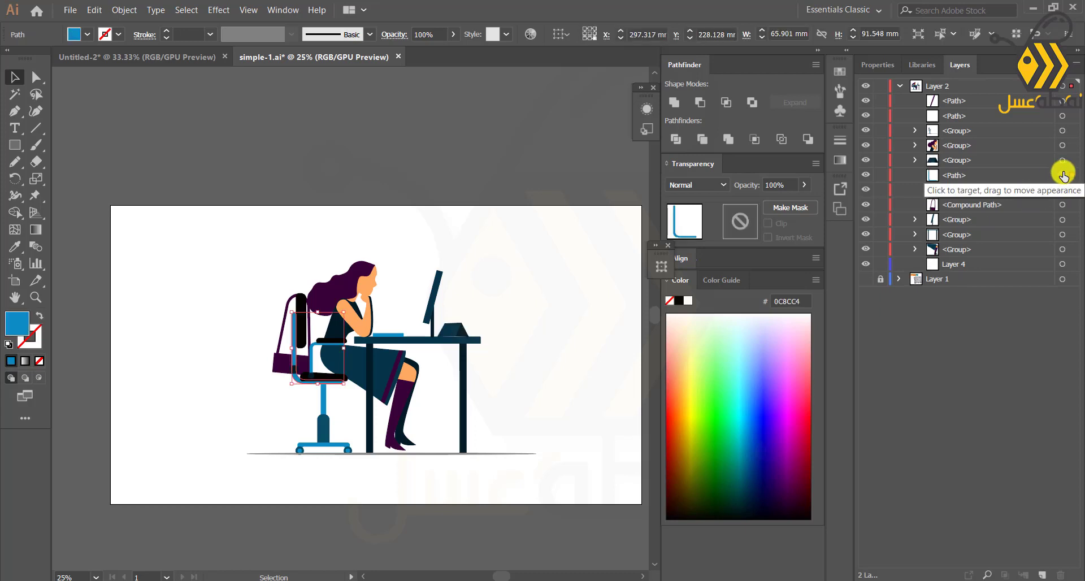
shift+click(1064, 191)
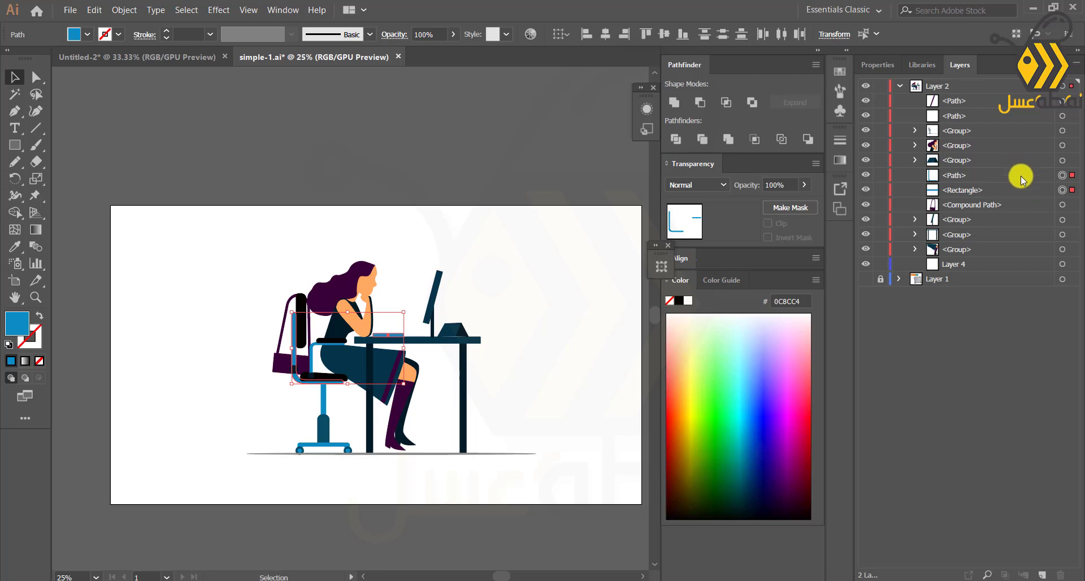
drag(1021, 176, 985, 130)
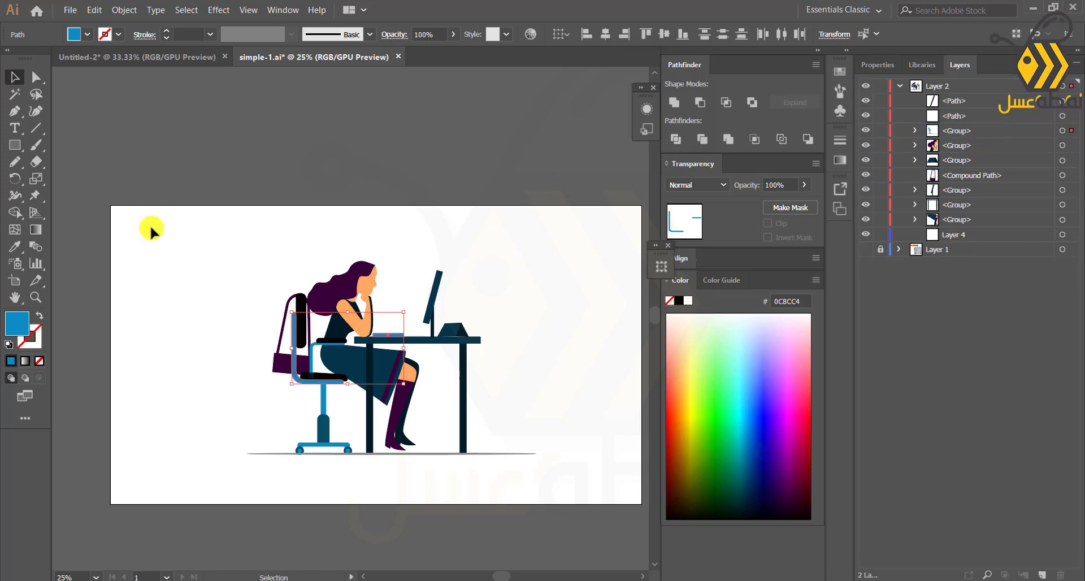
click(153, 232)
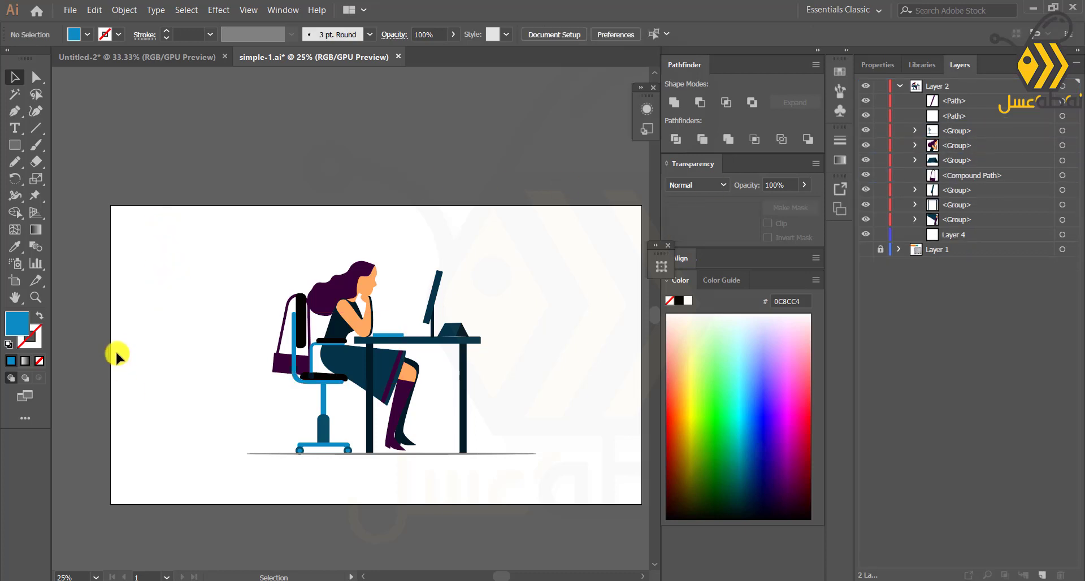
- Draw a freehand blob about 348 × 275 mm around the scene, fill it with the hair's purple and place it behind all the artwork
scroll(261, 394, down, 1)
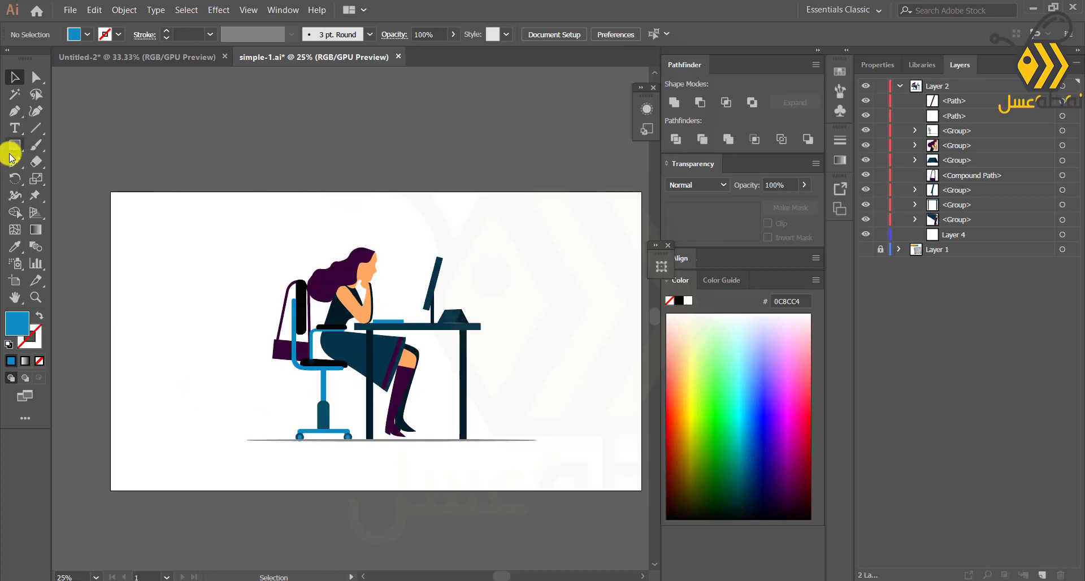
click(11, 158)
mouse_move(508, 408)
mouse_down()
mouse_move(455, 266)
mouse_move(385, 237)
mouse_move(290, 270)
mouse_move(239, 340)
mouse_move(249, 419)
mouse_move(337, 436)
mouse_move(418, 409)
mouse_move(495, 428)
mouse_up()
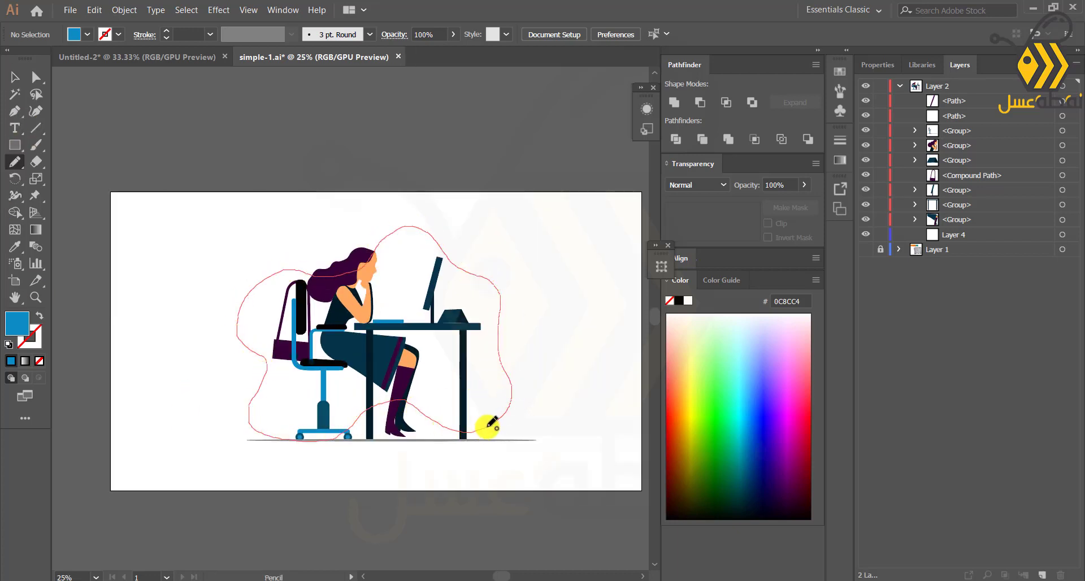
click(14, 247)
click(328, 264)
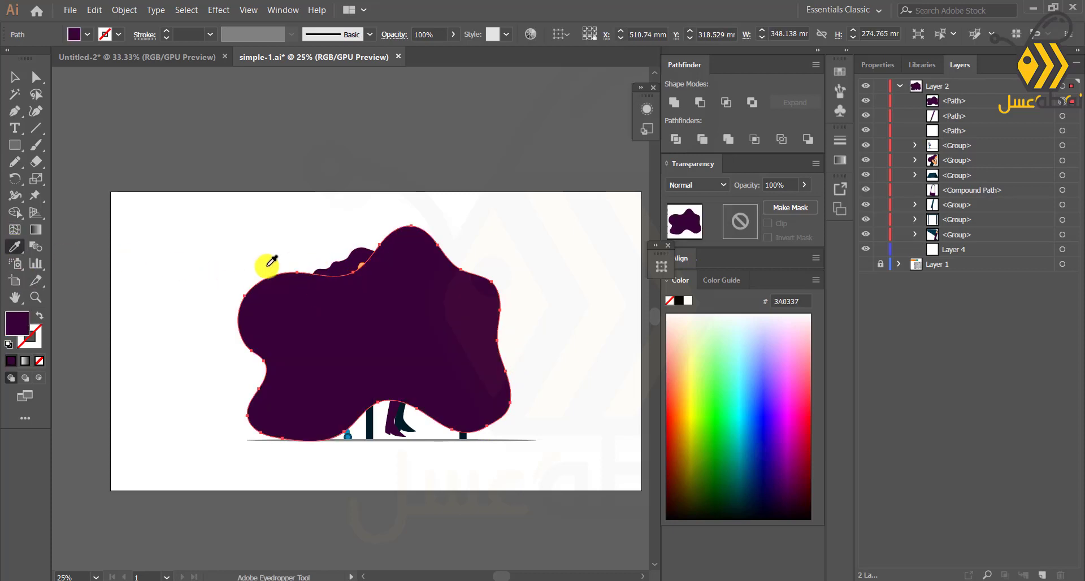
drag(955, 101, 945, 256)
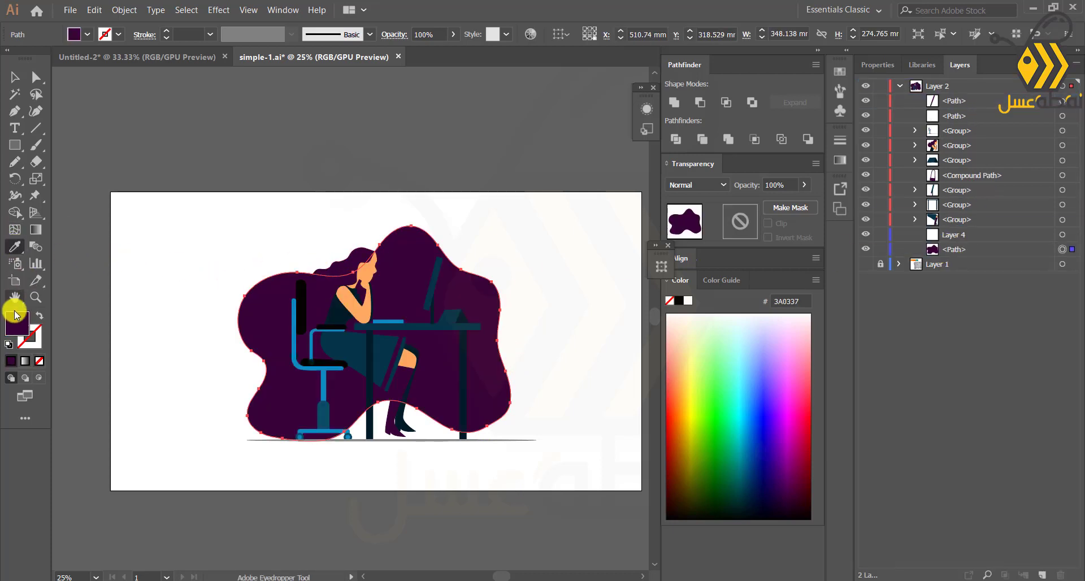
- Recolour the background blob with the muted purple 987398
double_click(17, 324)
click(450, 355)
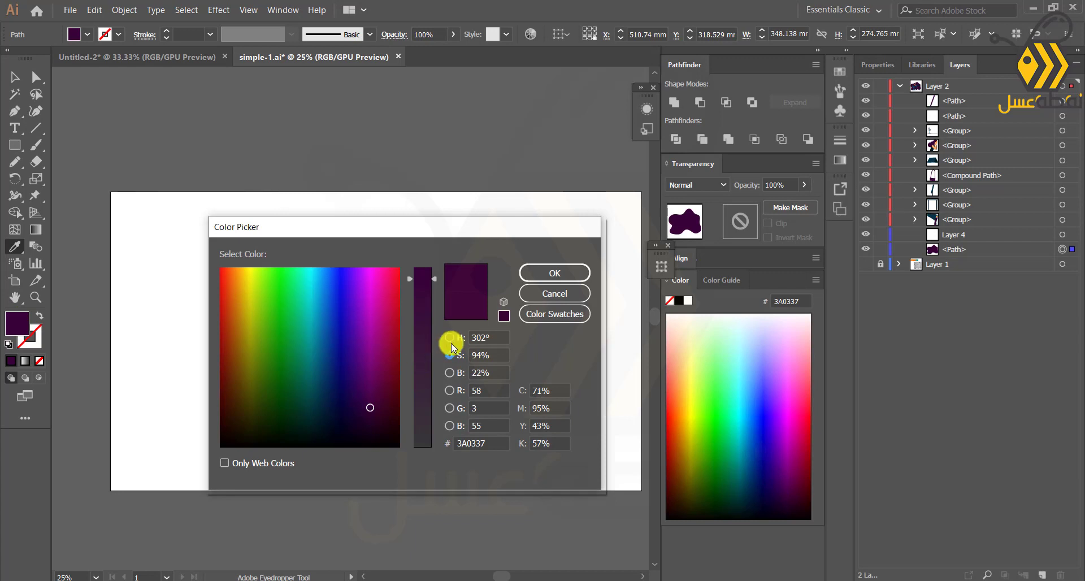
click(449, 338)
click(449, 355)
click(450, 373)
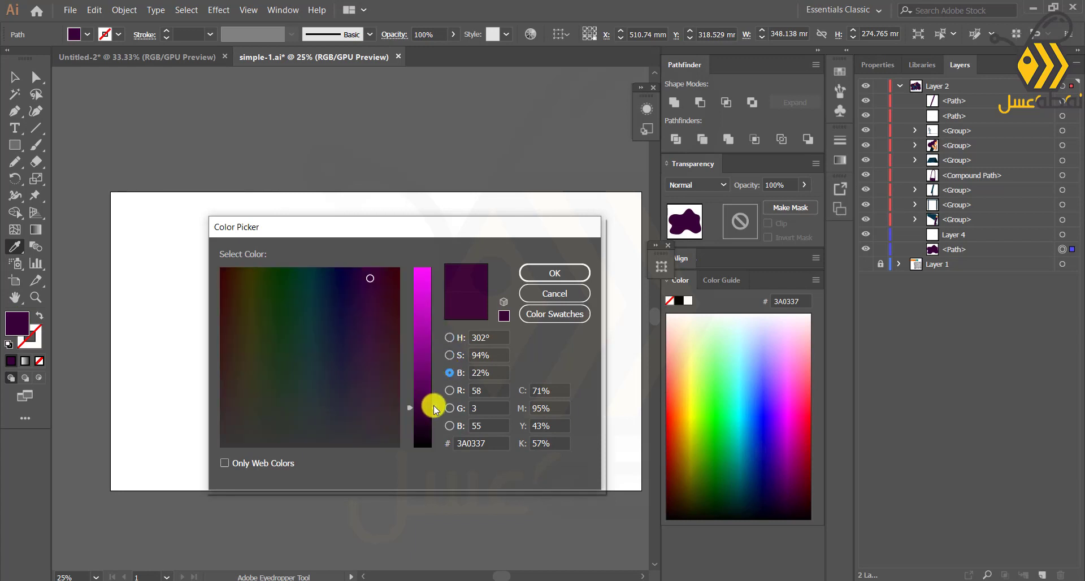
mouse_move(431, 406)
mouse_down()
mouse_move(435, 343)
mouse_move(421, 373)
mouse_move(422, 431)
mouse_move(425, 406)
mouse_up()
click(450, 355)
click(557, 273)
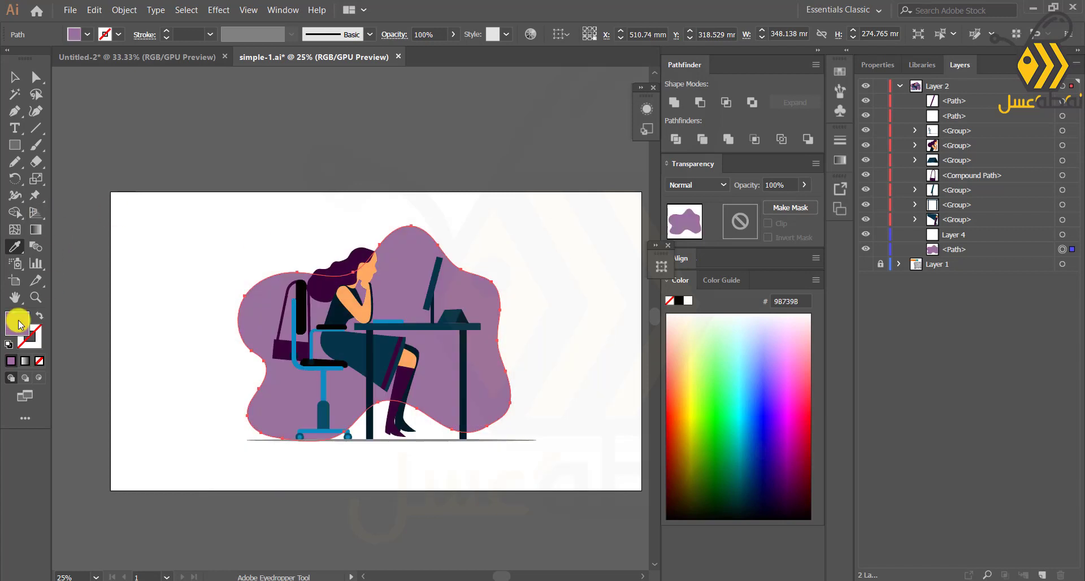
- Lighten the background blob's fill to the pale lilac CDA3CE and deselect it
double_click(19, 323)
mouse_move(417, 315)
mouse_down()
mouse_move(429, 339)
mouse_move(423, 301)
mouse_up()
click(449, 373)
click(450, 338)
click(449, 355)
drag(425, 362, 424, 390)
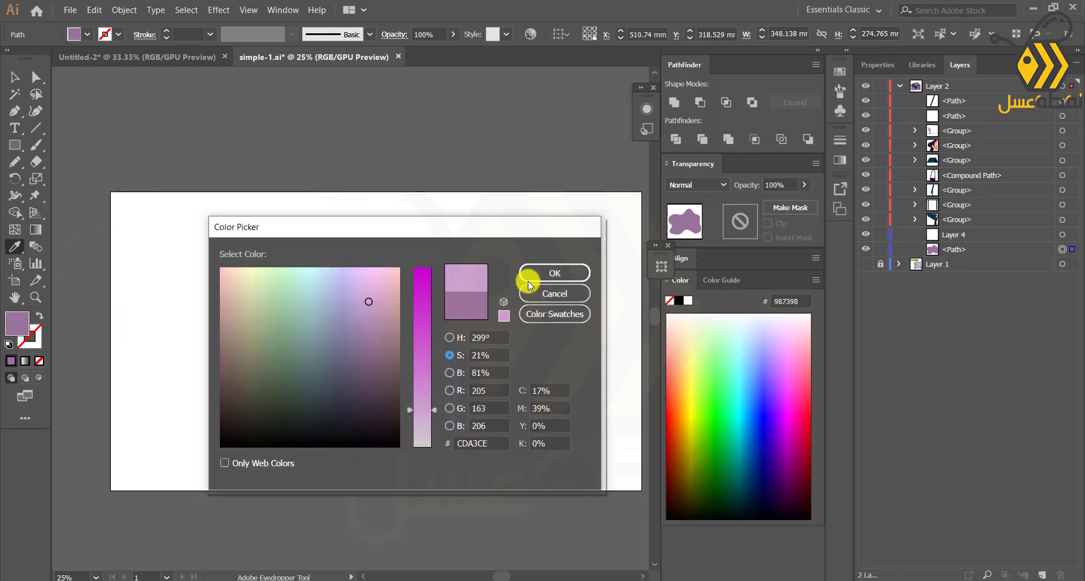
click(542, 273)
click(15, 77)
click(169, 364)
- Draw two freehand accent shapes with the Pencil: one about 66 × 54 mm beside the blob's upper-right edge and an oval around the boots
scroll(171, 362, down, 1)
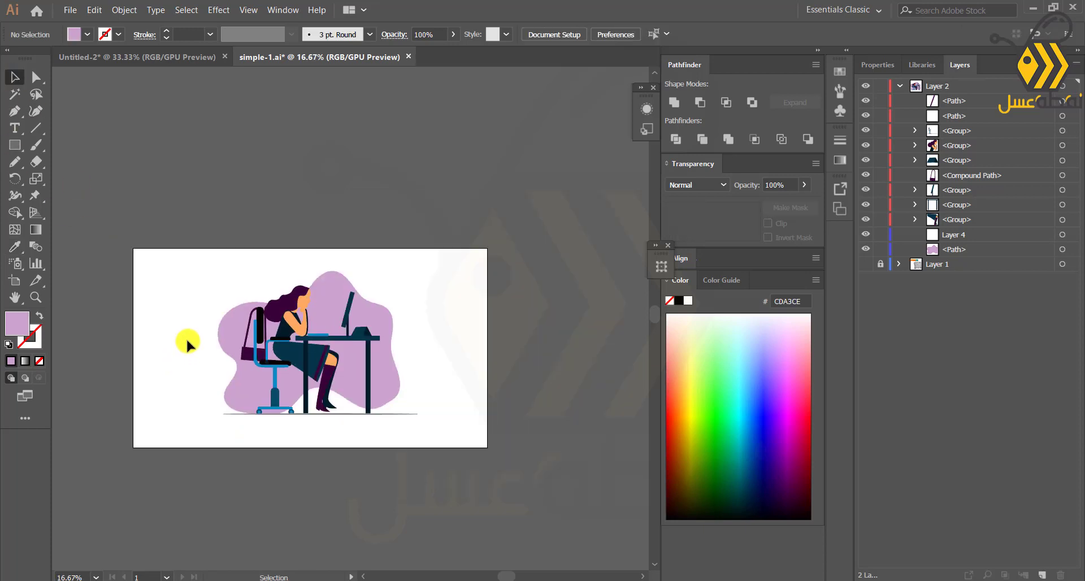
scroll(188, 343, up, 1)
scroll(381, 356, down, 1)
scroll(417, 379, up, 2)
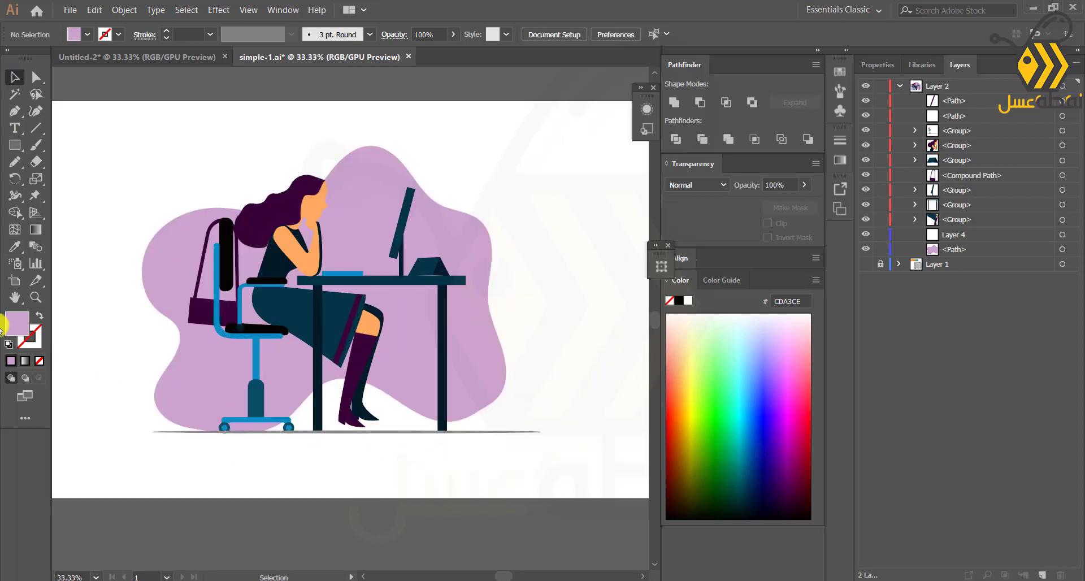
click(15, 162)
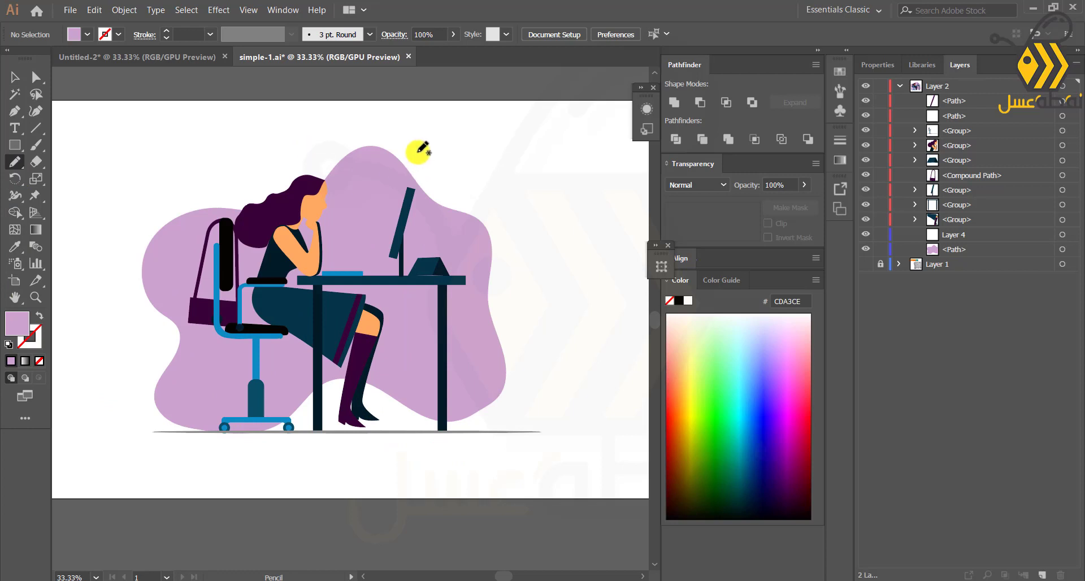
mouse_move(418, 152)
mouse_down()
mouse_move(429, 172)
mouse_move(478, 195)
mouse_up()
drag(423, 154, 419, 146)
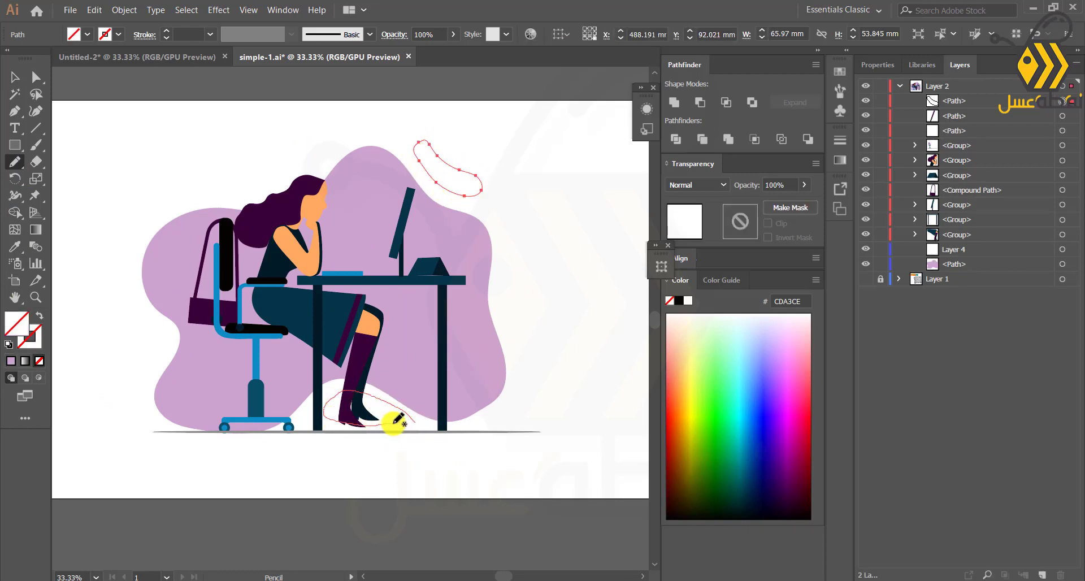
drag(398, 419, 412, 423)
- Delete the stray pencil stroke and draw a narrow wavy shape about 26 × 120 mm along the blob's right edge
drag(508, 395, 508, 402)
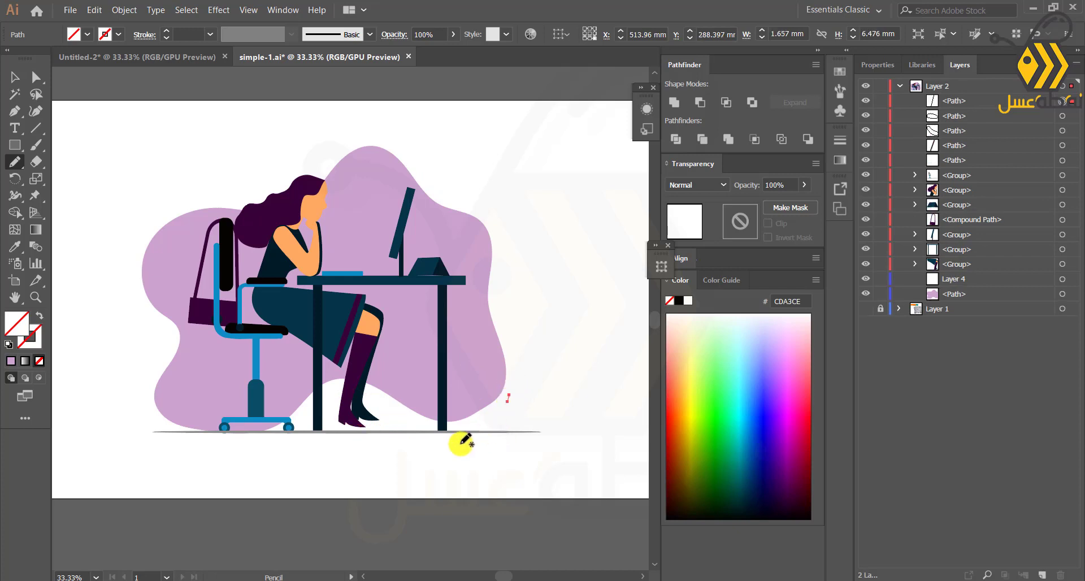
key(Delete)
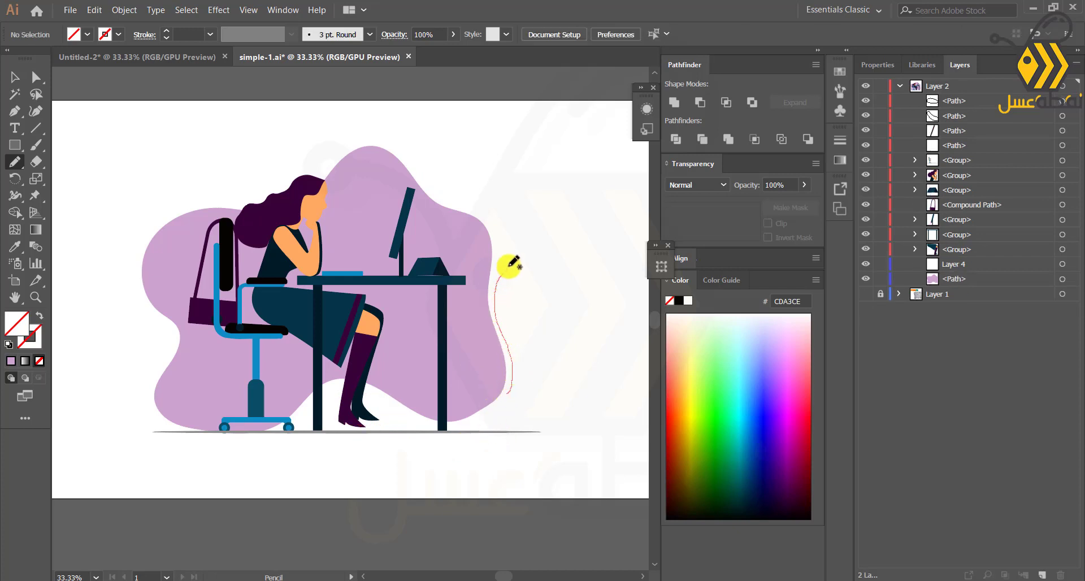
drag(516, 389, 517, 386)
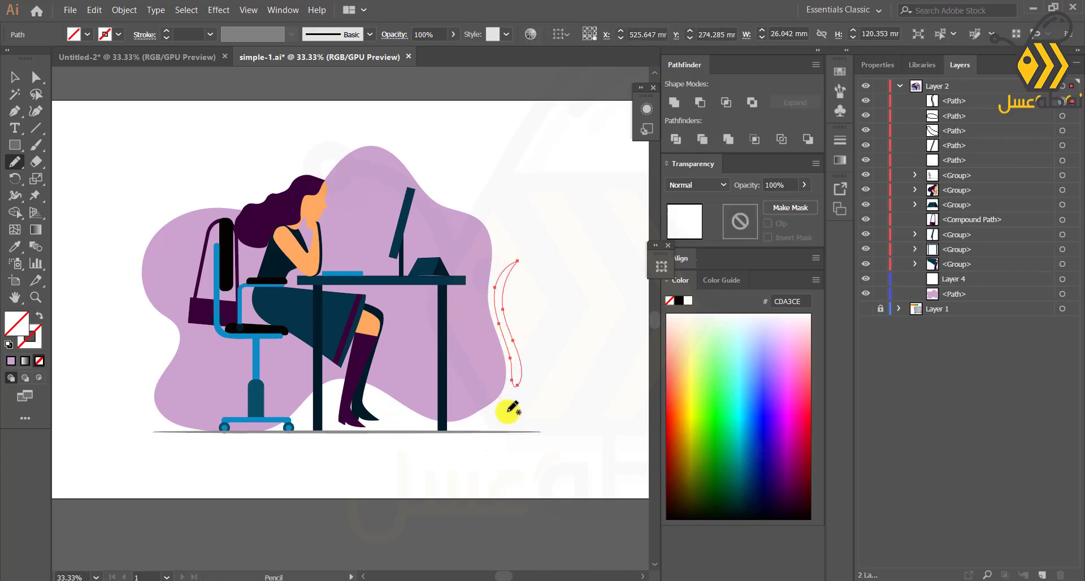
- Fill the three accent shapes with the blob's lilac and place them behind the figure and furniture, just above the blob
shift+click(1063, 116)
shift+click(1063, 130)
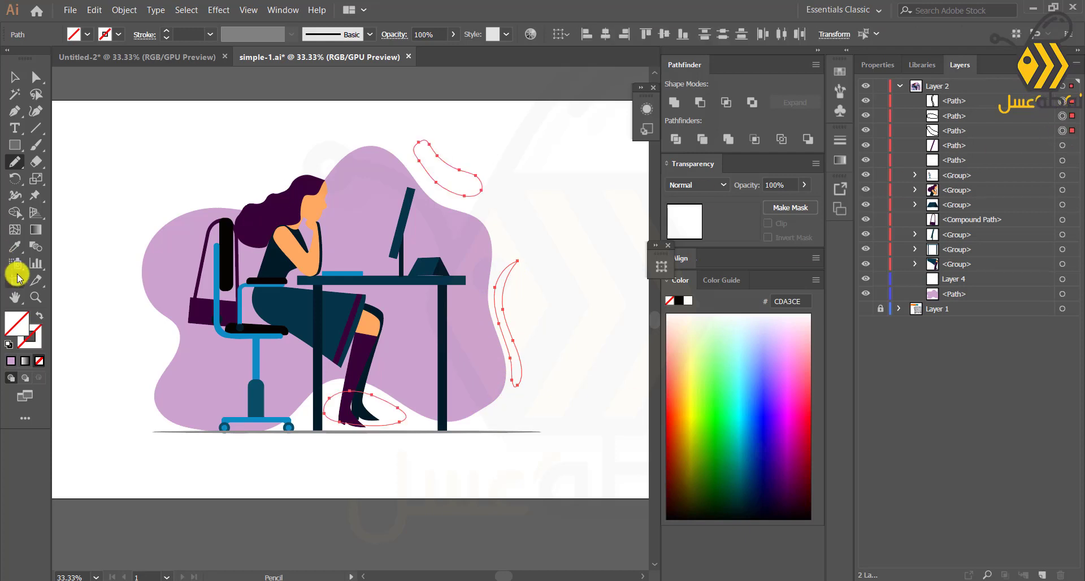
click(15, 247)
click(436, 238)
drag(974, 103, 951, 286)
drag(965, 102, 955, 270)
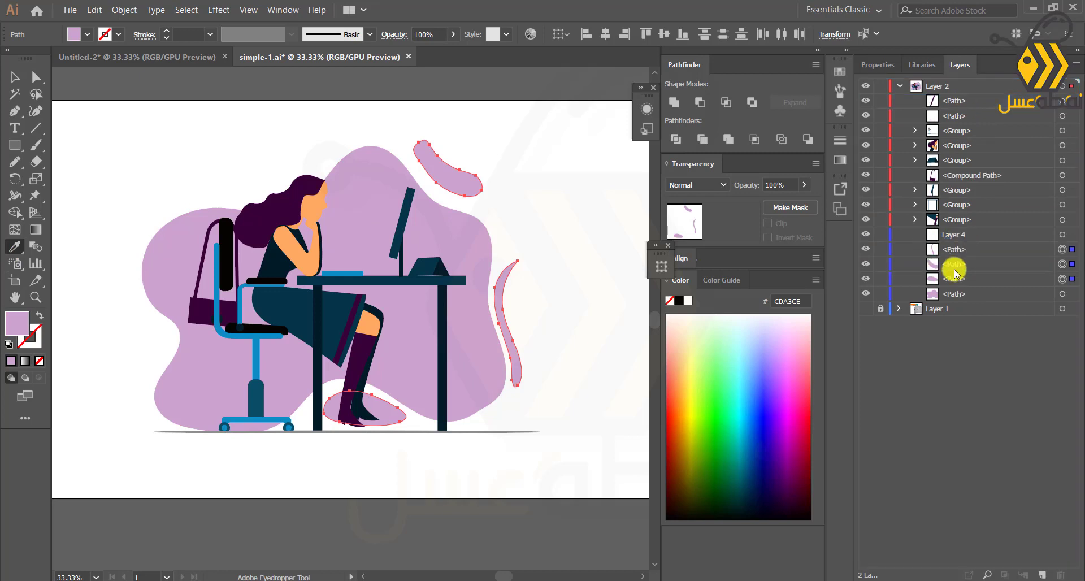
key(v)
click(114, 199)
- Select the whole illustration with its background shapes and reposition it near the centre of the artboard
key(ctrl+minus)
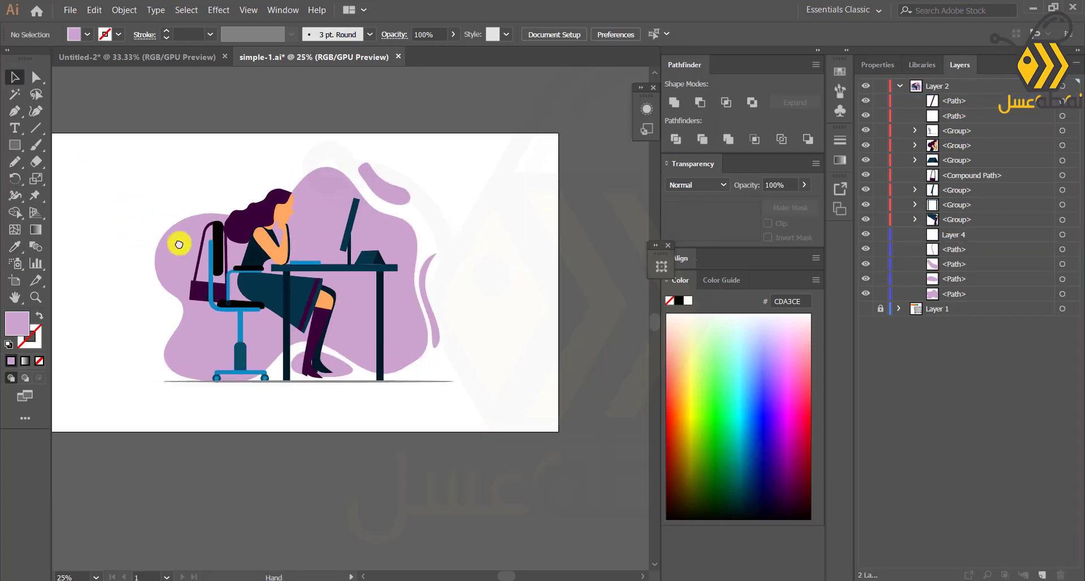
scroll(234, 335, down, 1)
scroll(279, 317, up, 1)
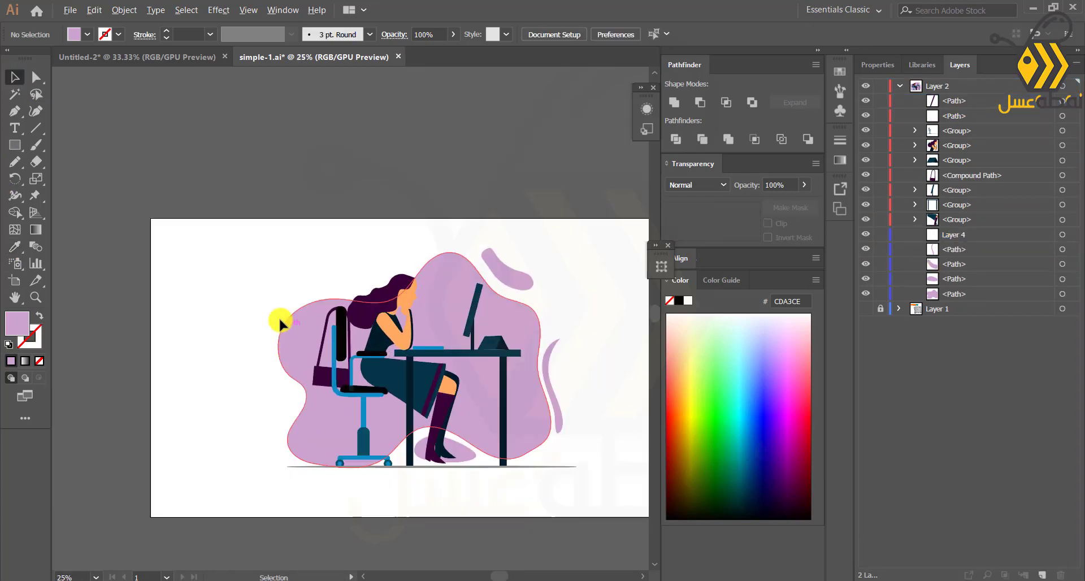
drag(269, 469, 606, 235)
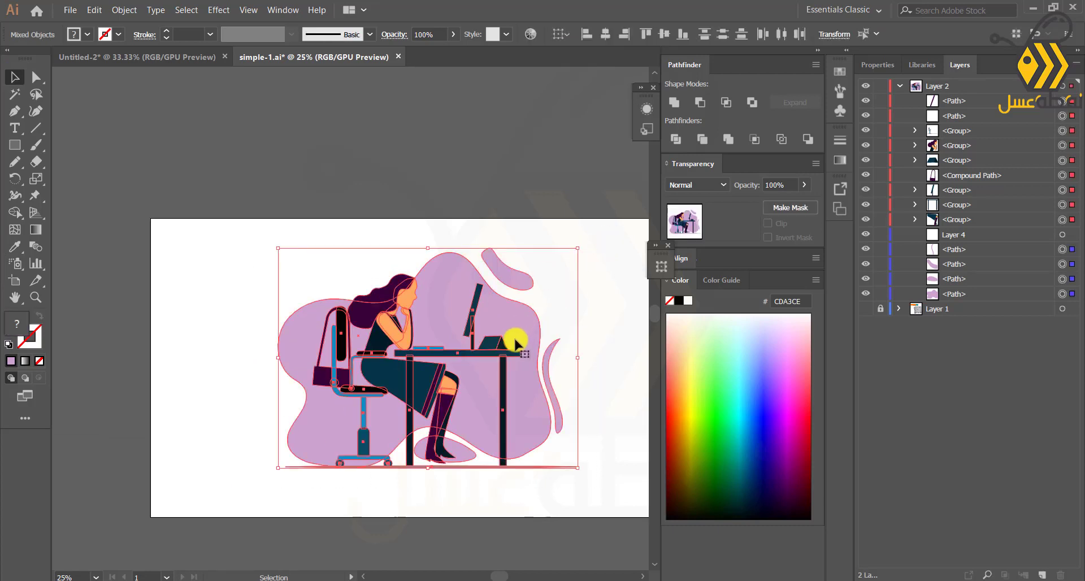
drag(514, 339, 412, 358)
click(398, 192)
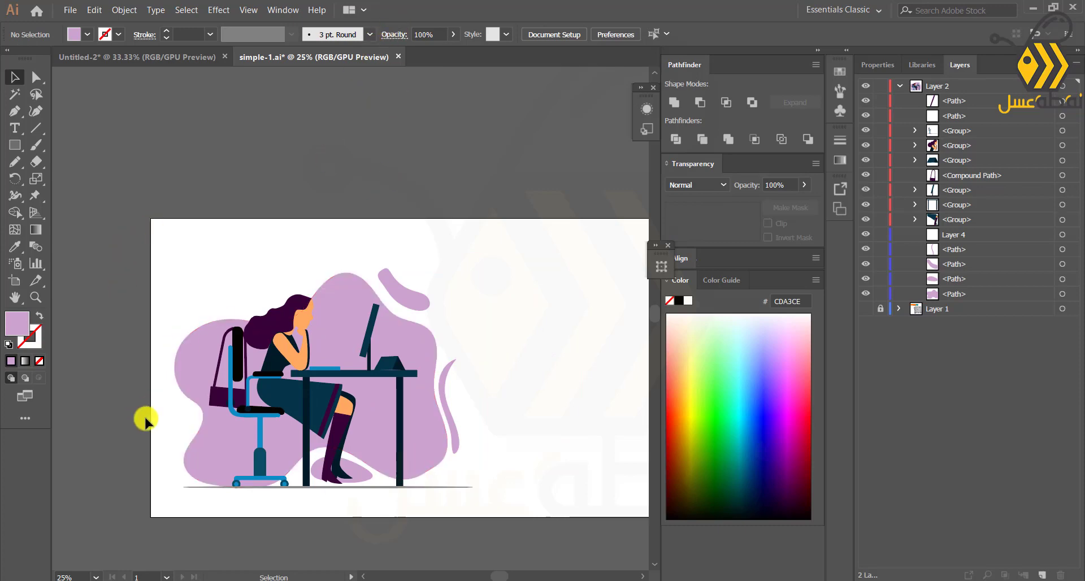
drag(171, 507, 552, 231)
drag(418, 351, 531, 317)
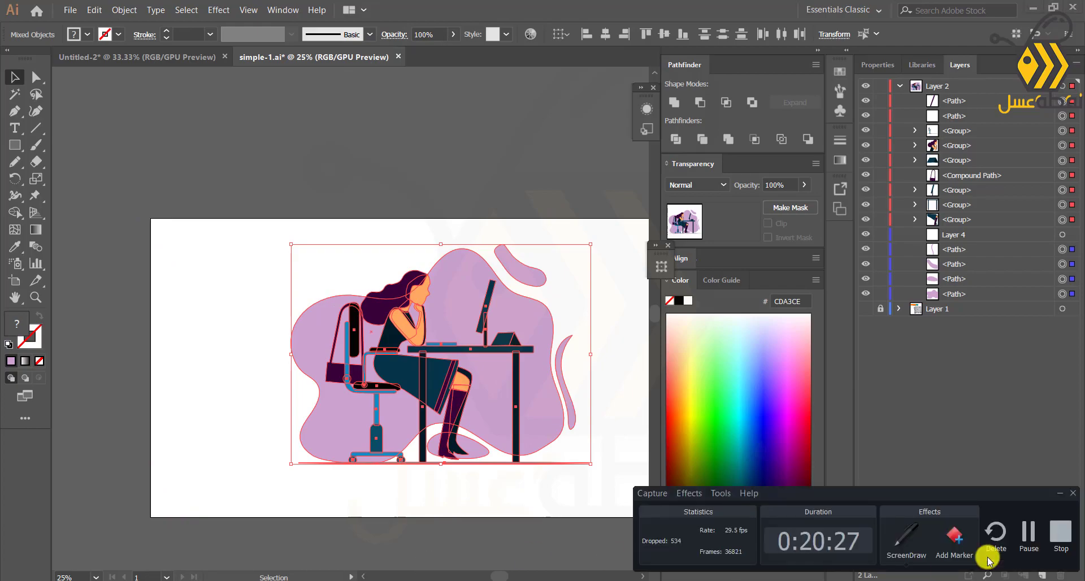